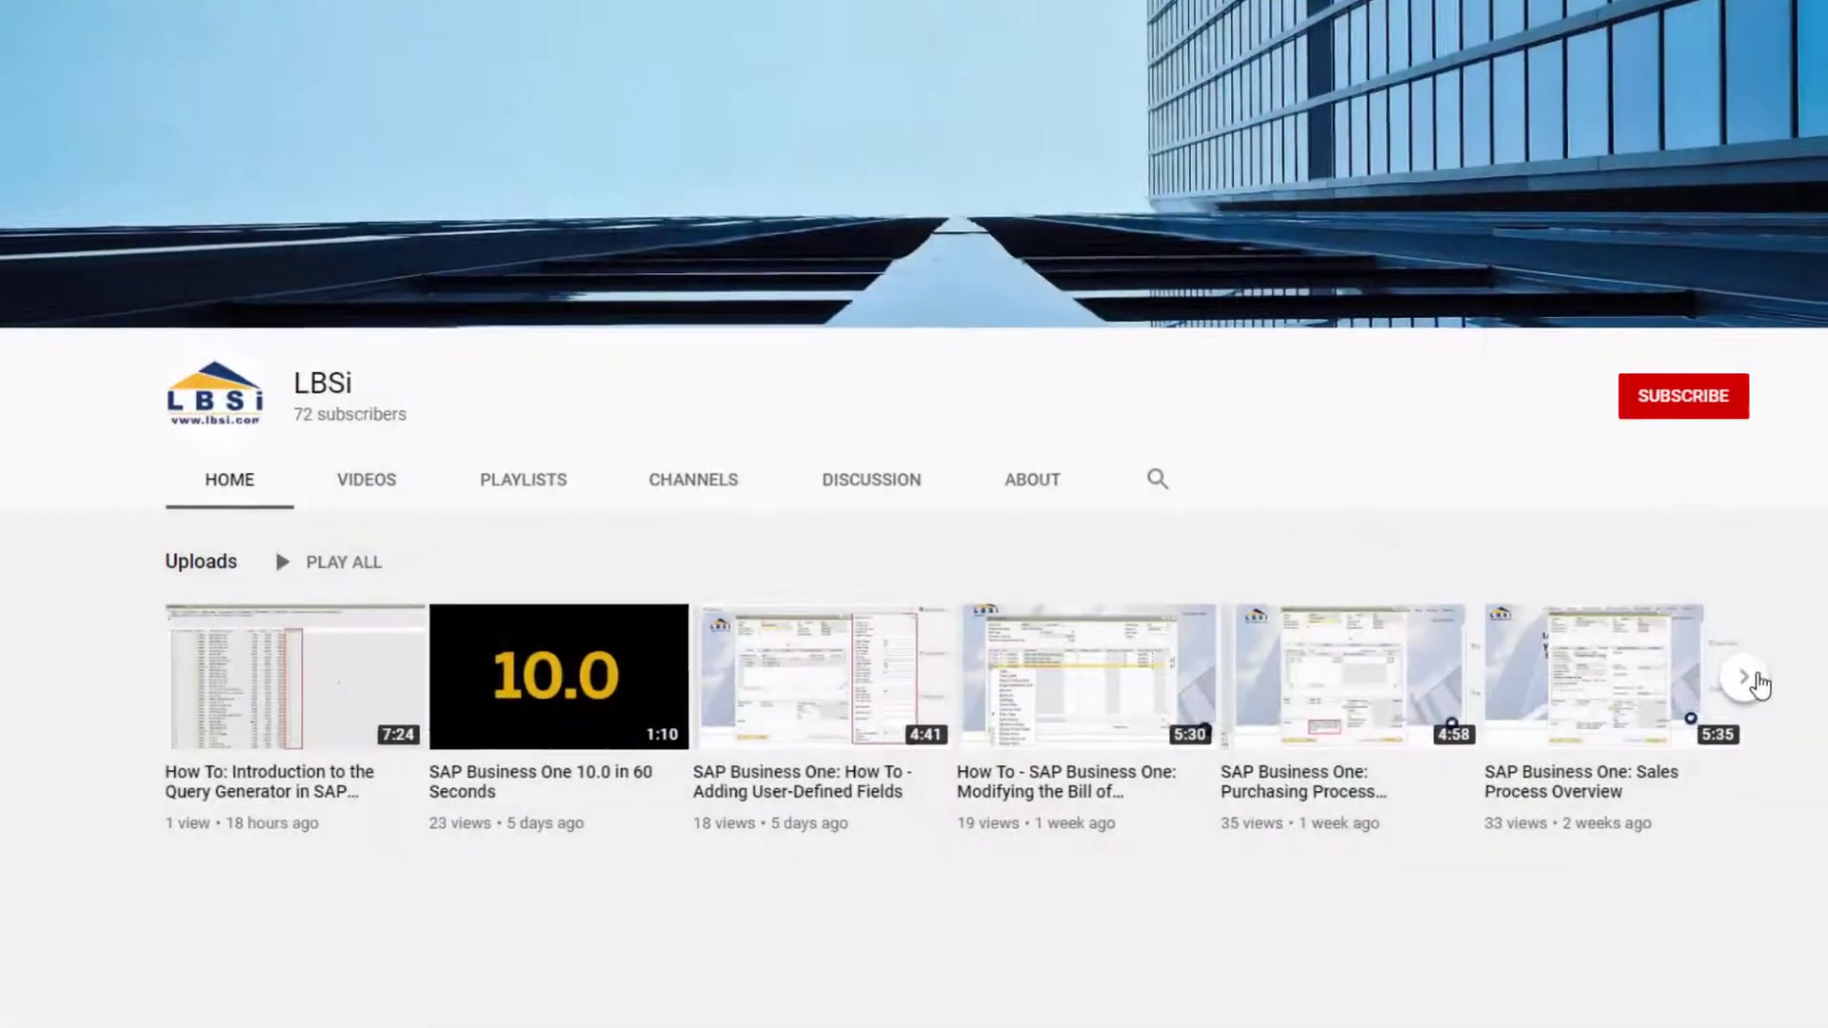
Step: Open the LBSi 'How To: SAP Business One - Query Wizard Part One' video from the older uploads
{"action": "left_click", "coordinate": [1751, 680]}
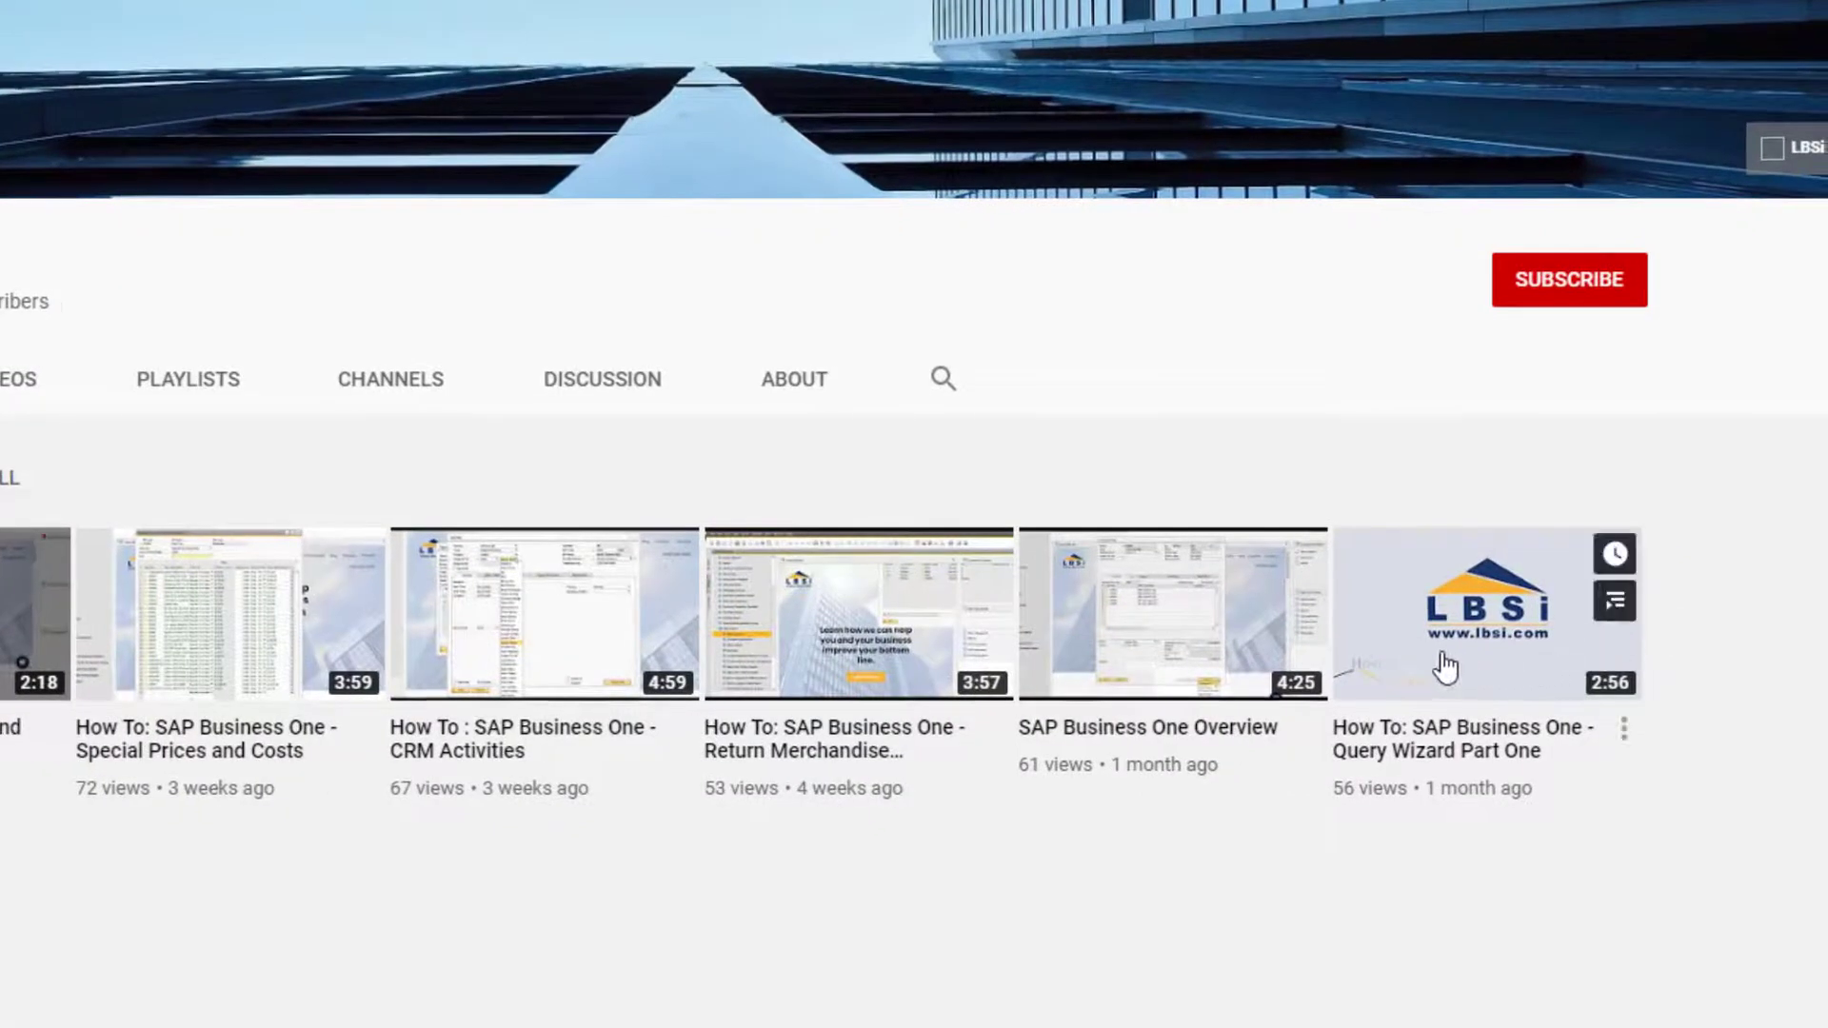
{"action": "left_click", "coordinate": [1446, 665]}
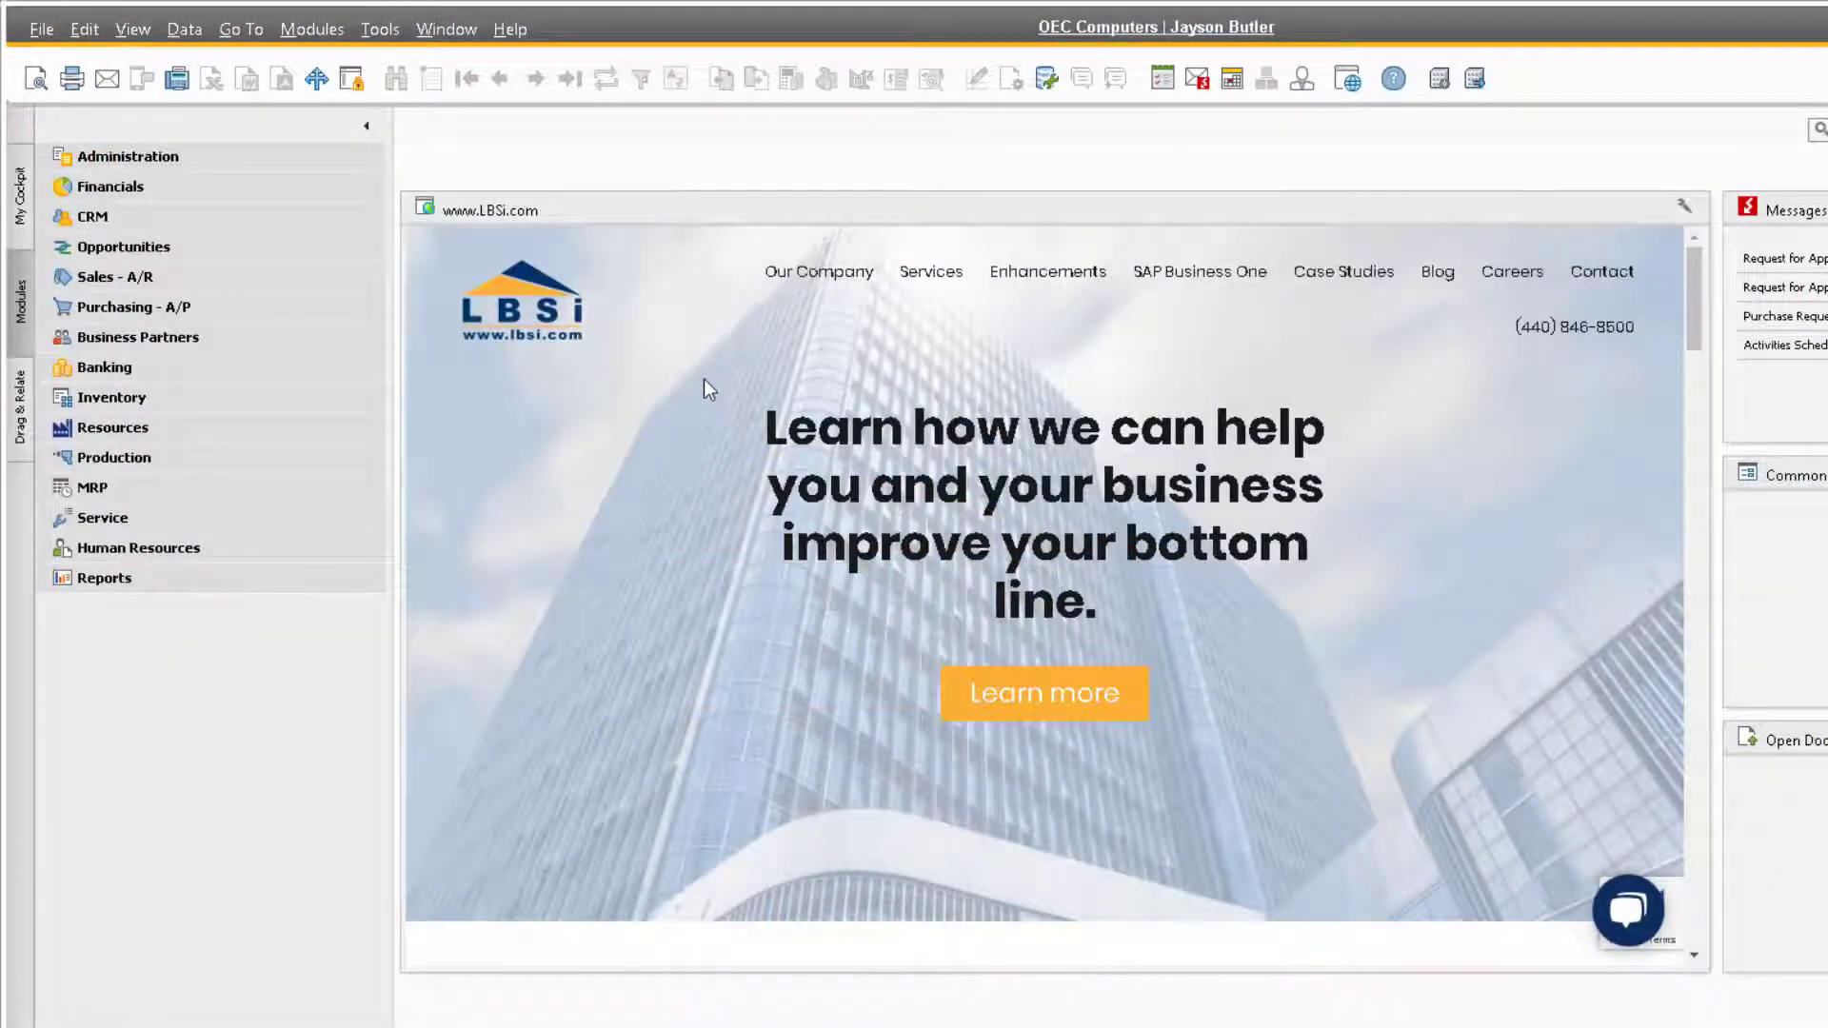
Step: Launch the Query Wizard from Tools > Queries and advance to table selection
{"action": "left_click", "coordinate": [385, 35]}
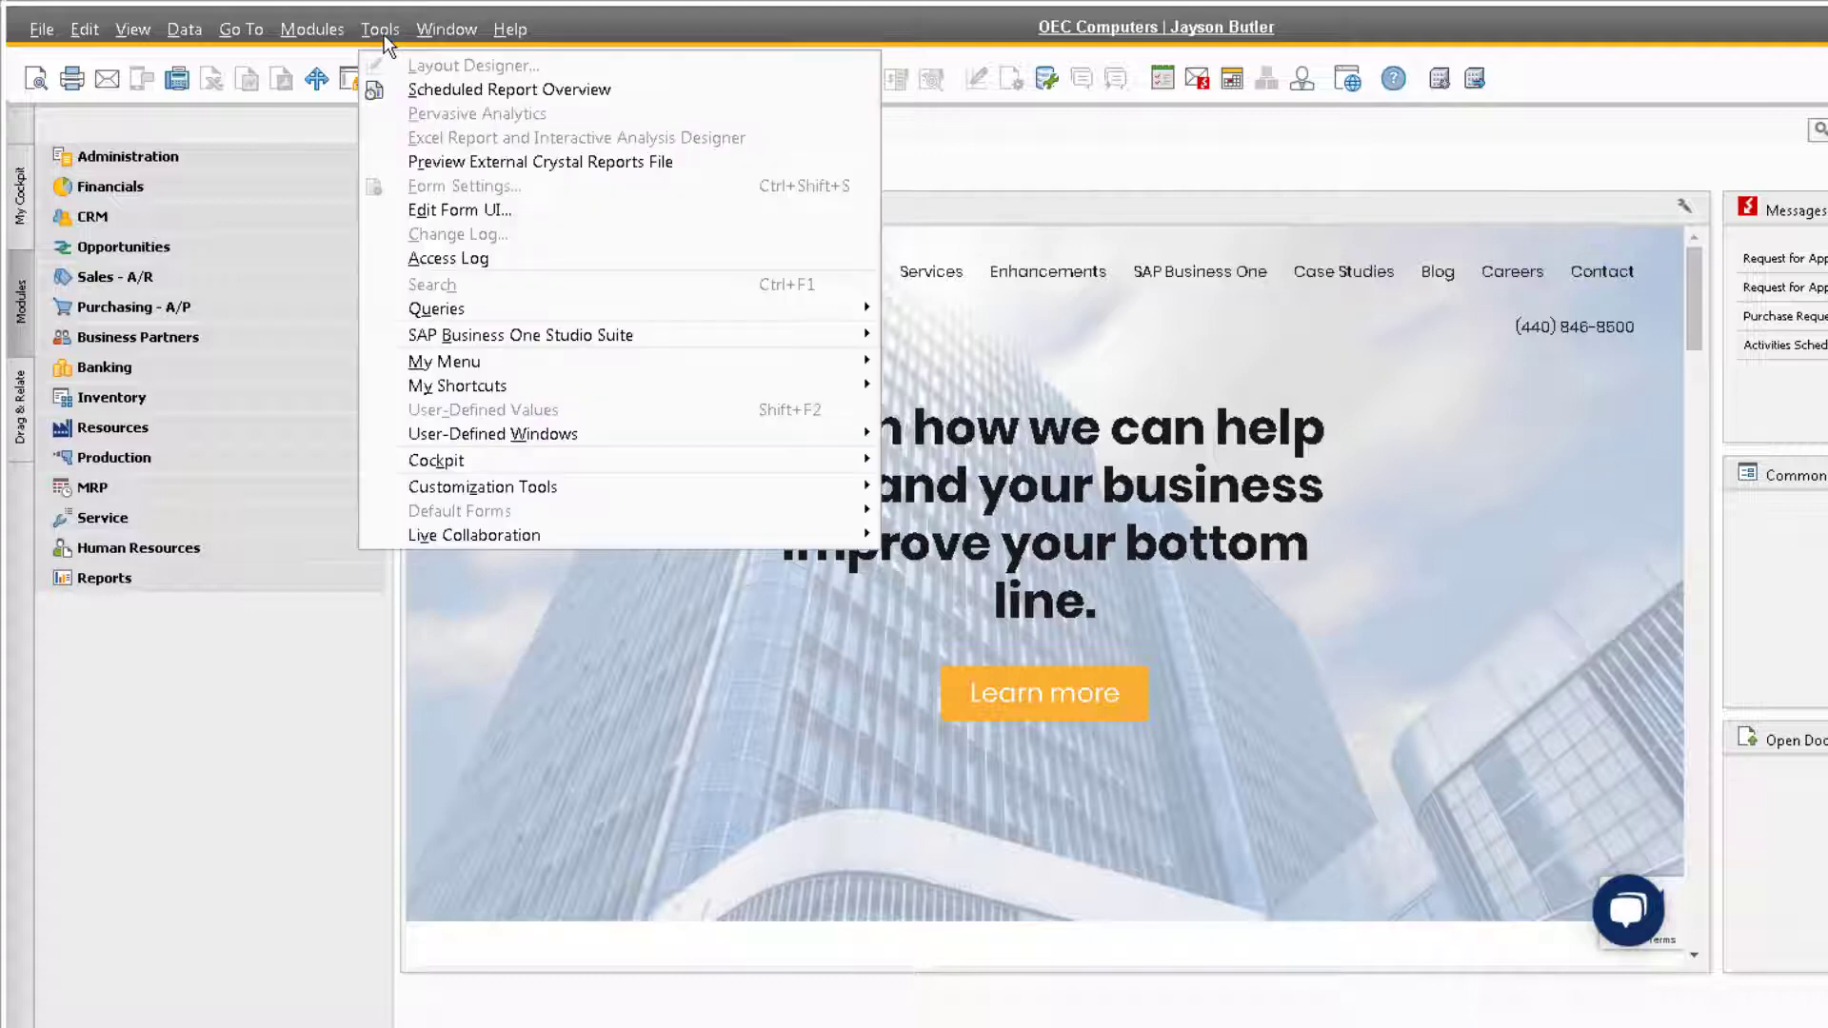
{"action": "mouse_move", "coordinate": [471, 307]}
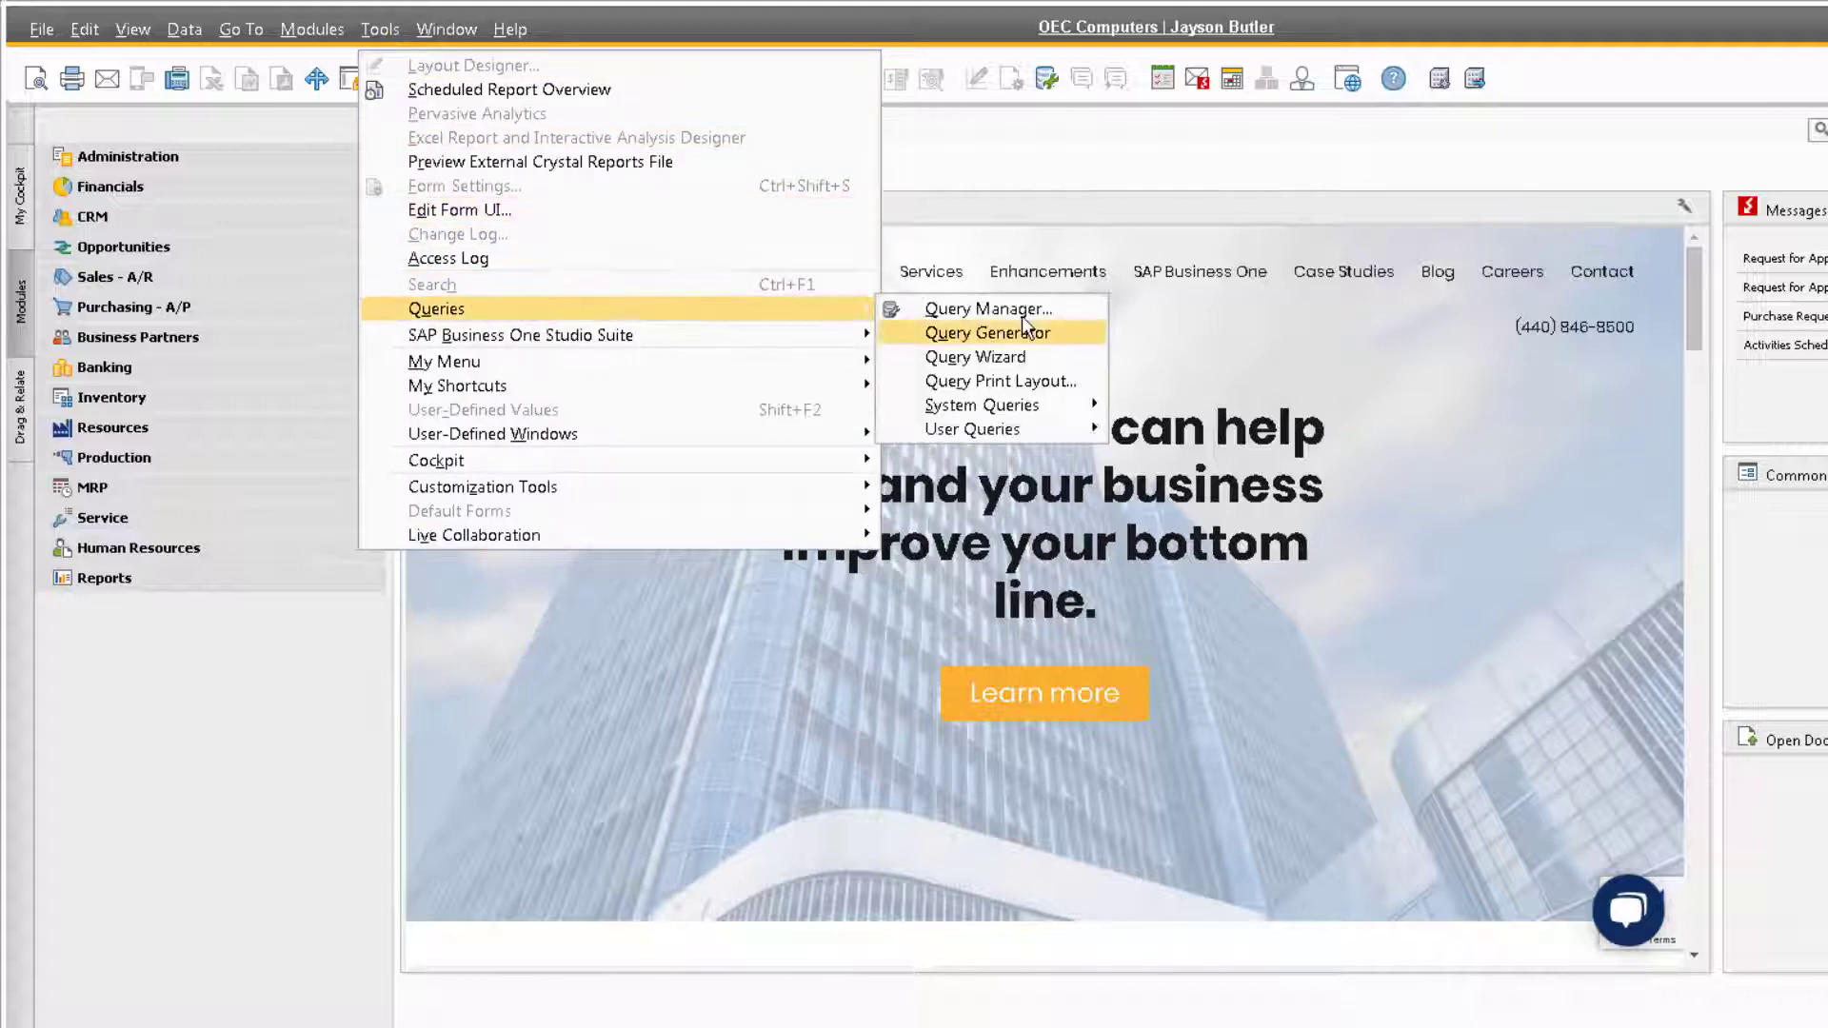
{"action": "left_click", "coordinate": [1077, 359]}
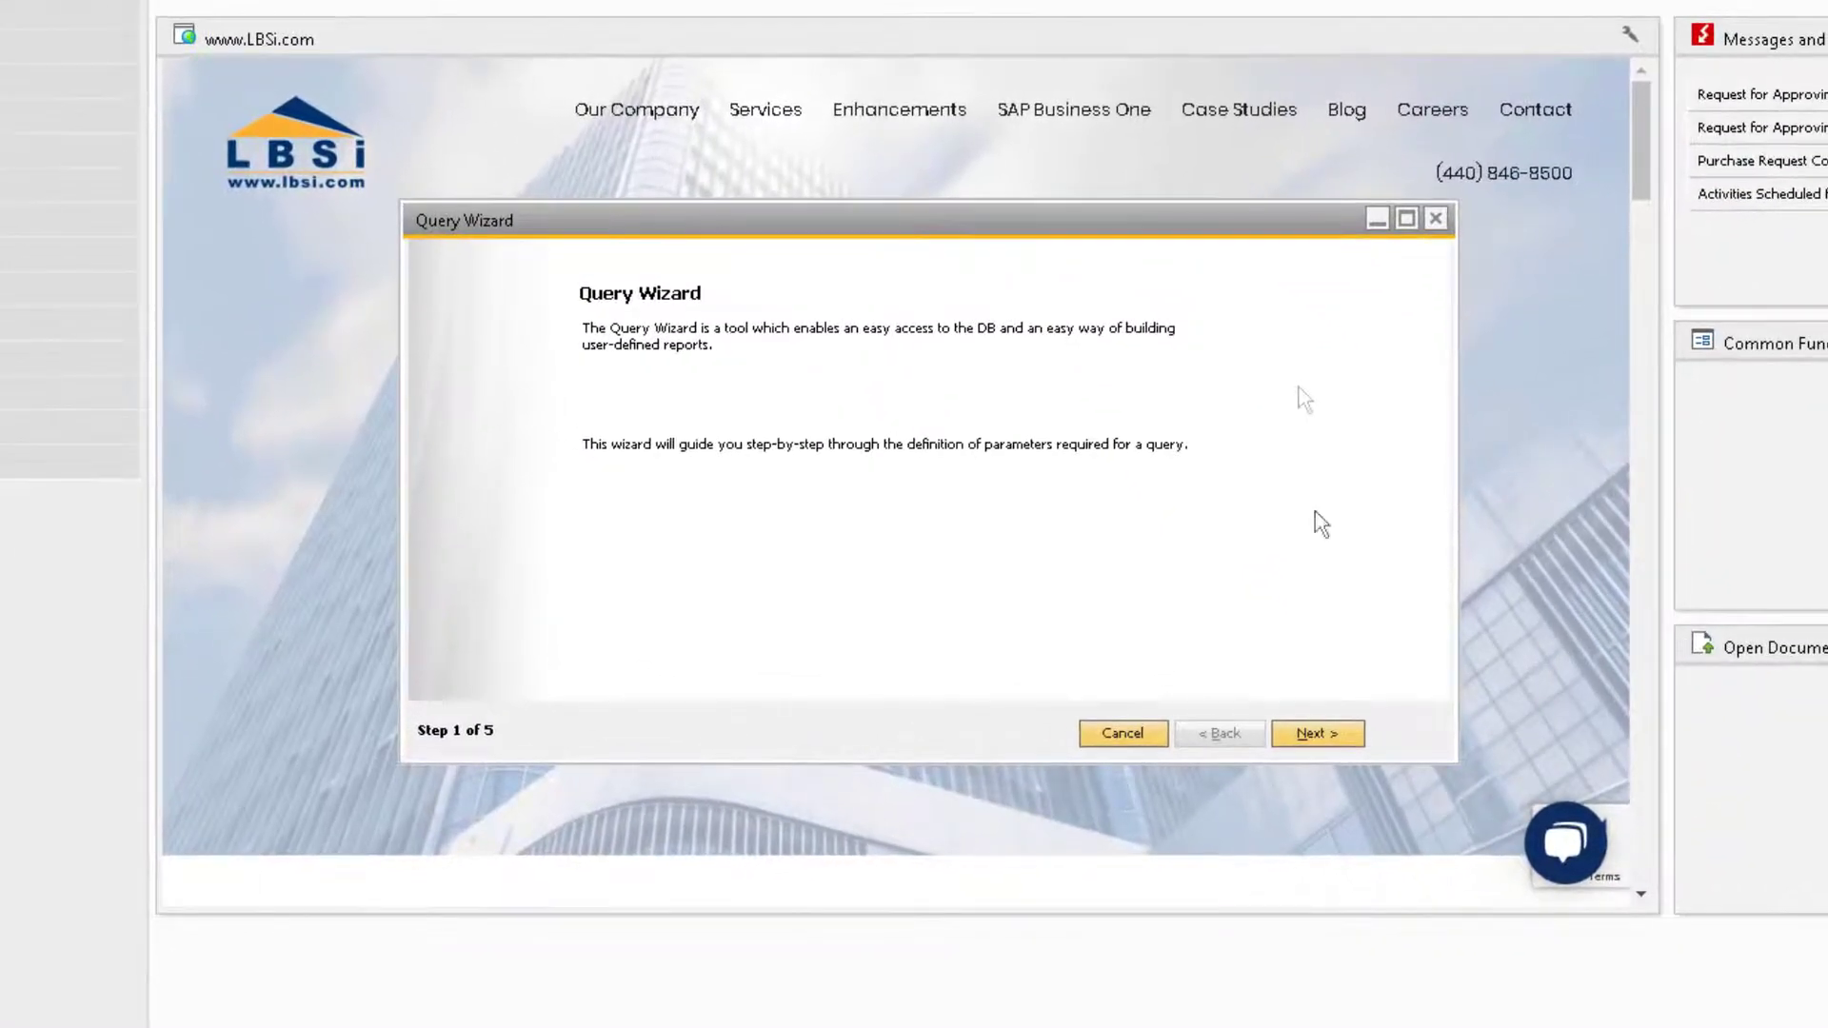
{"action": "left_click", "coordinate": [1312, 733]}
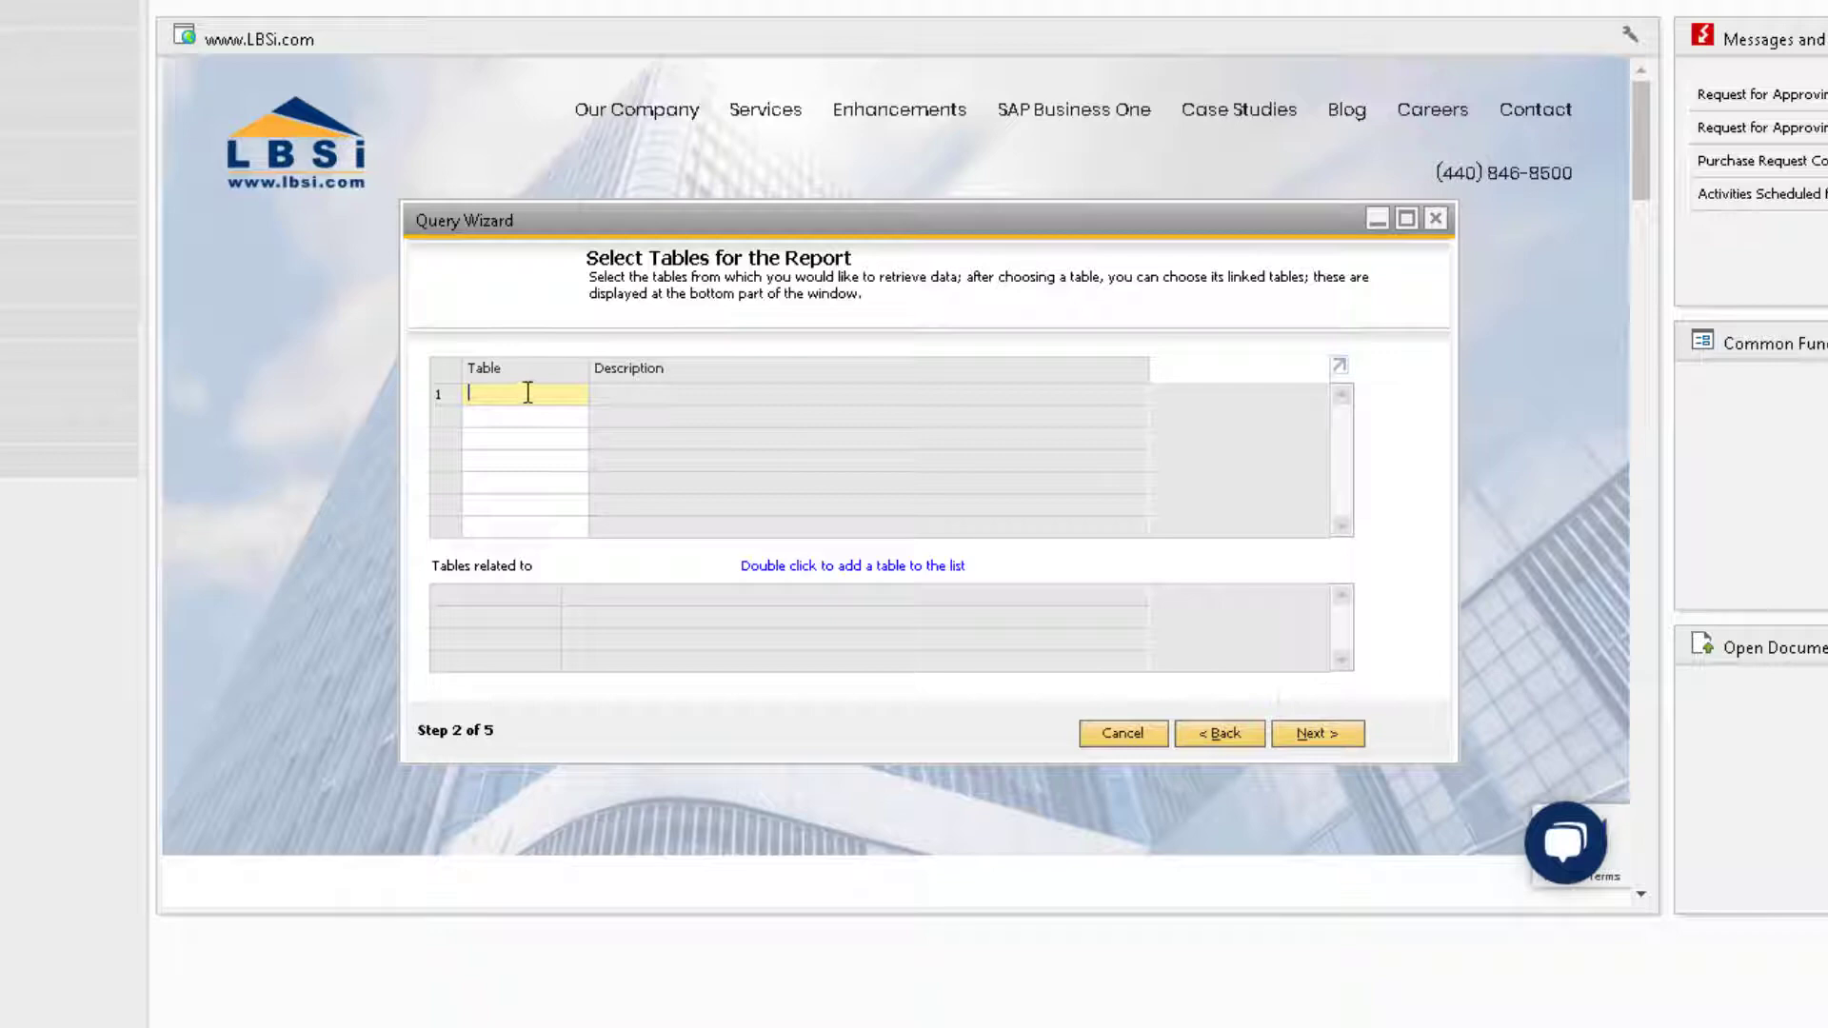
Step: Add the OCRD (Business Partners) and OINV (A/R Invoice) tables
{"action": "type", "text": "OCRD"}
{"action": "key", "text": "Tab"}
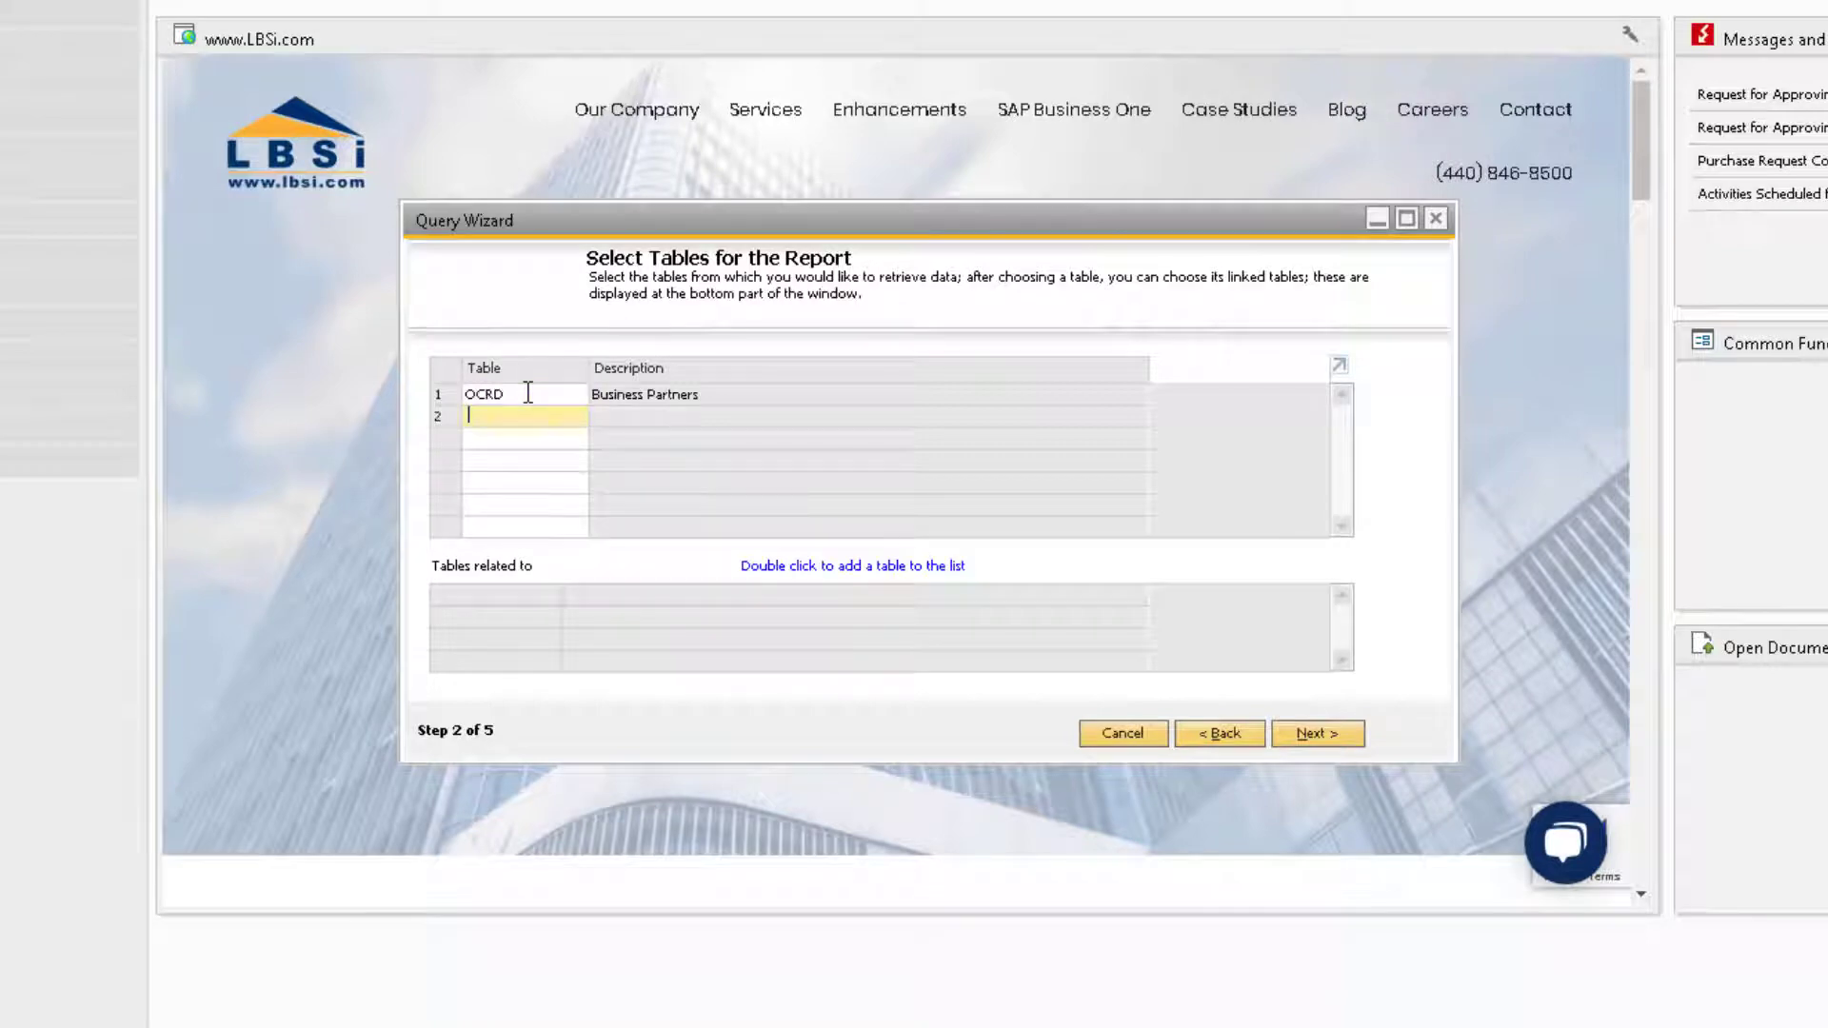
{"action": "type", "text": "OINV"}
{"action": "key", "text": "Tab"}
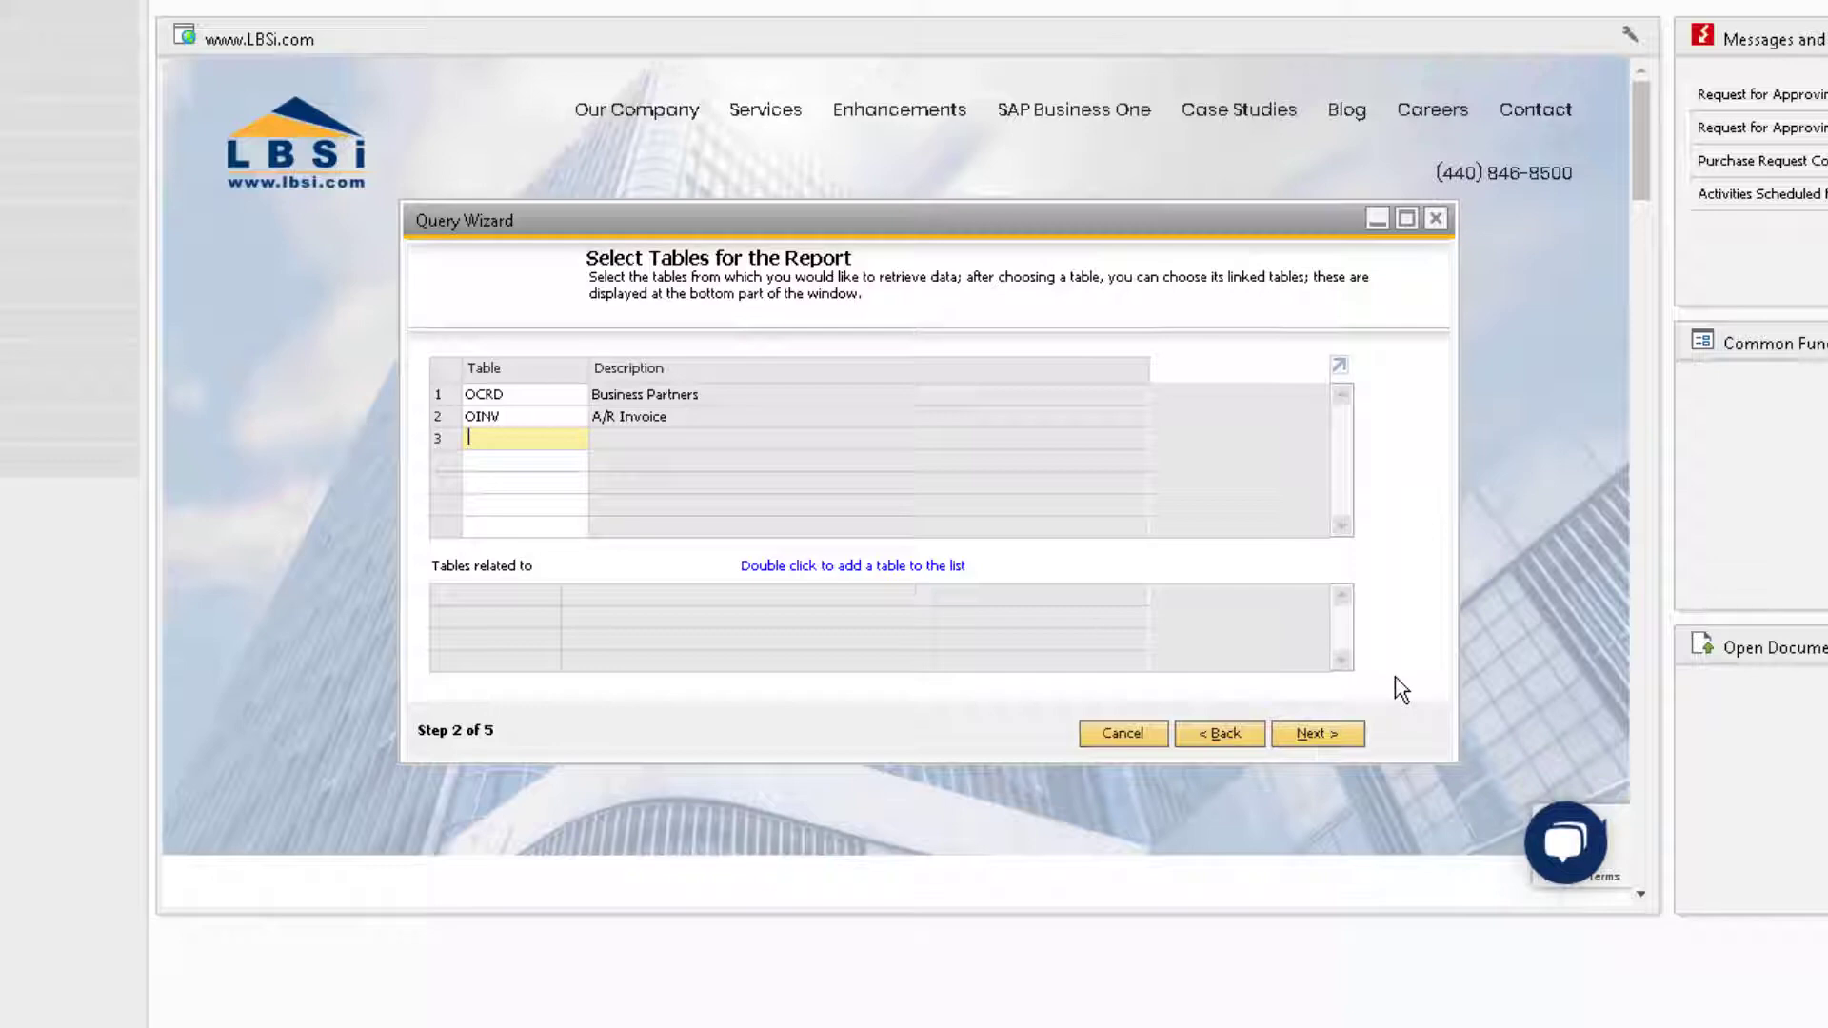
Step: Add the Business Partner fields CardCode and CardName to the query
{"action": "left_click", "coordinate": [1327, 732]}
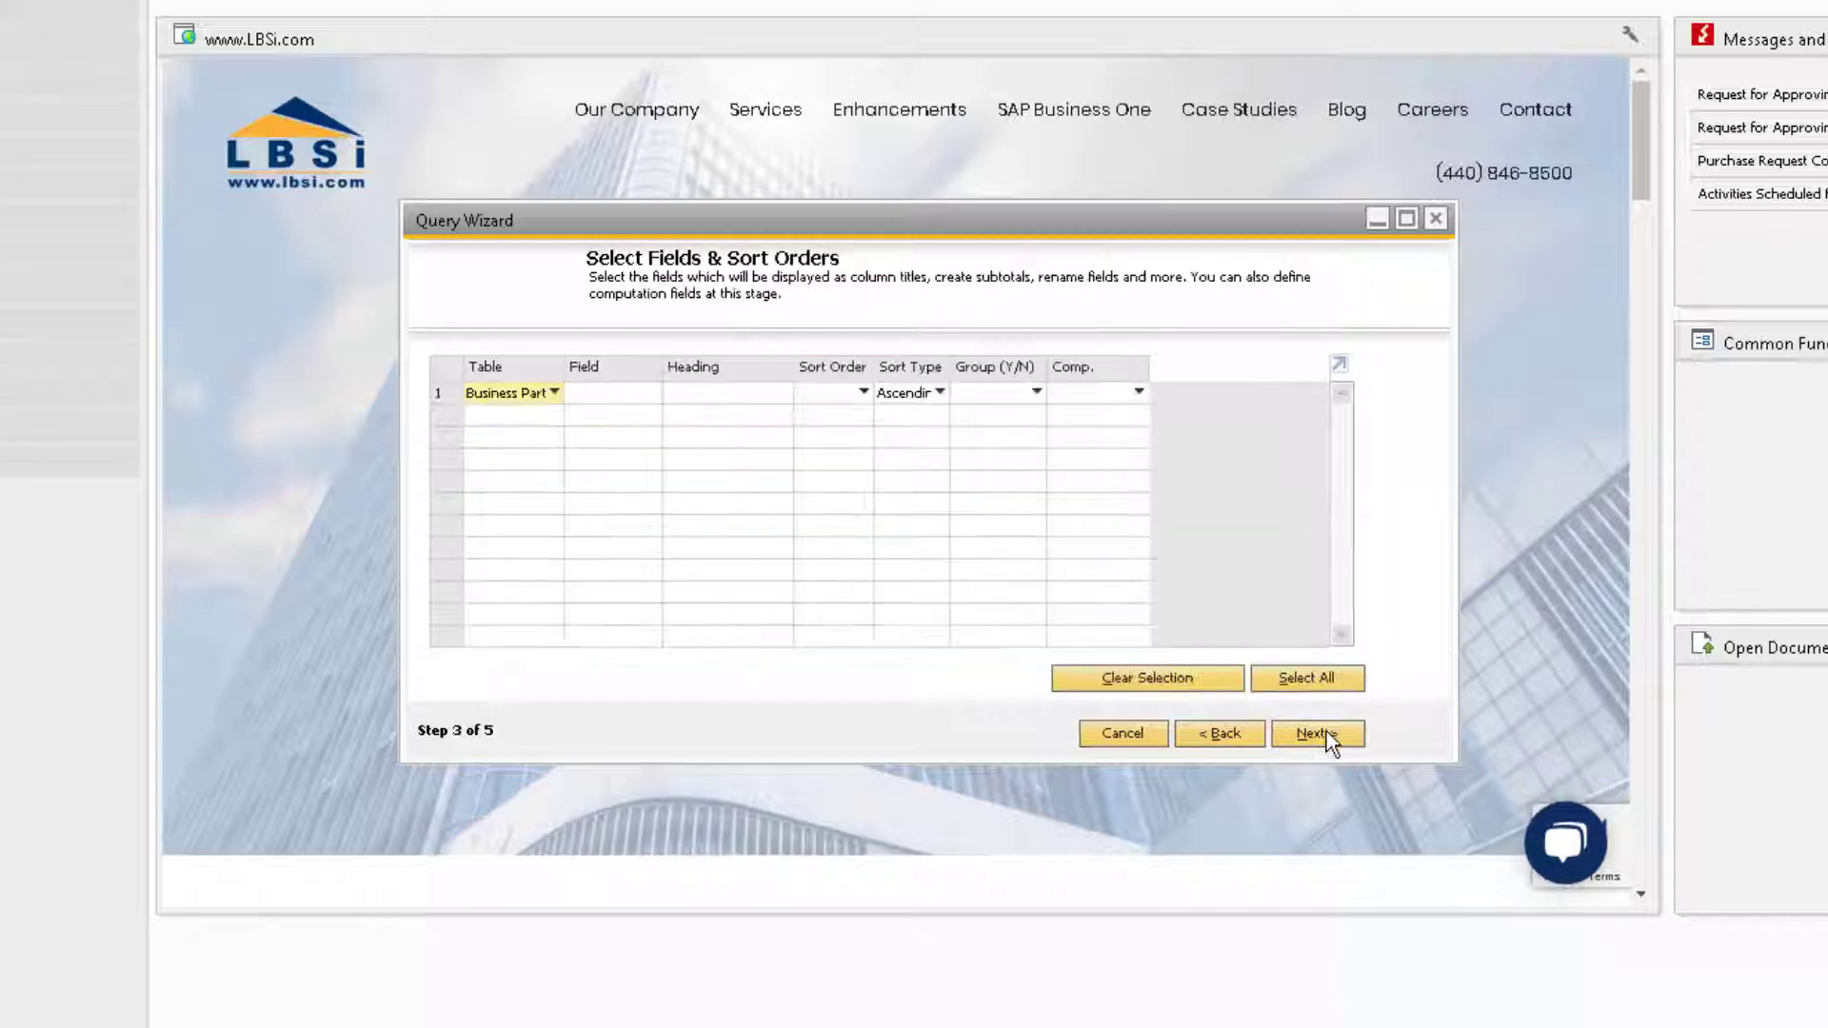
{"action": "left_click", "coordinate": [648, 394]}
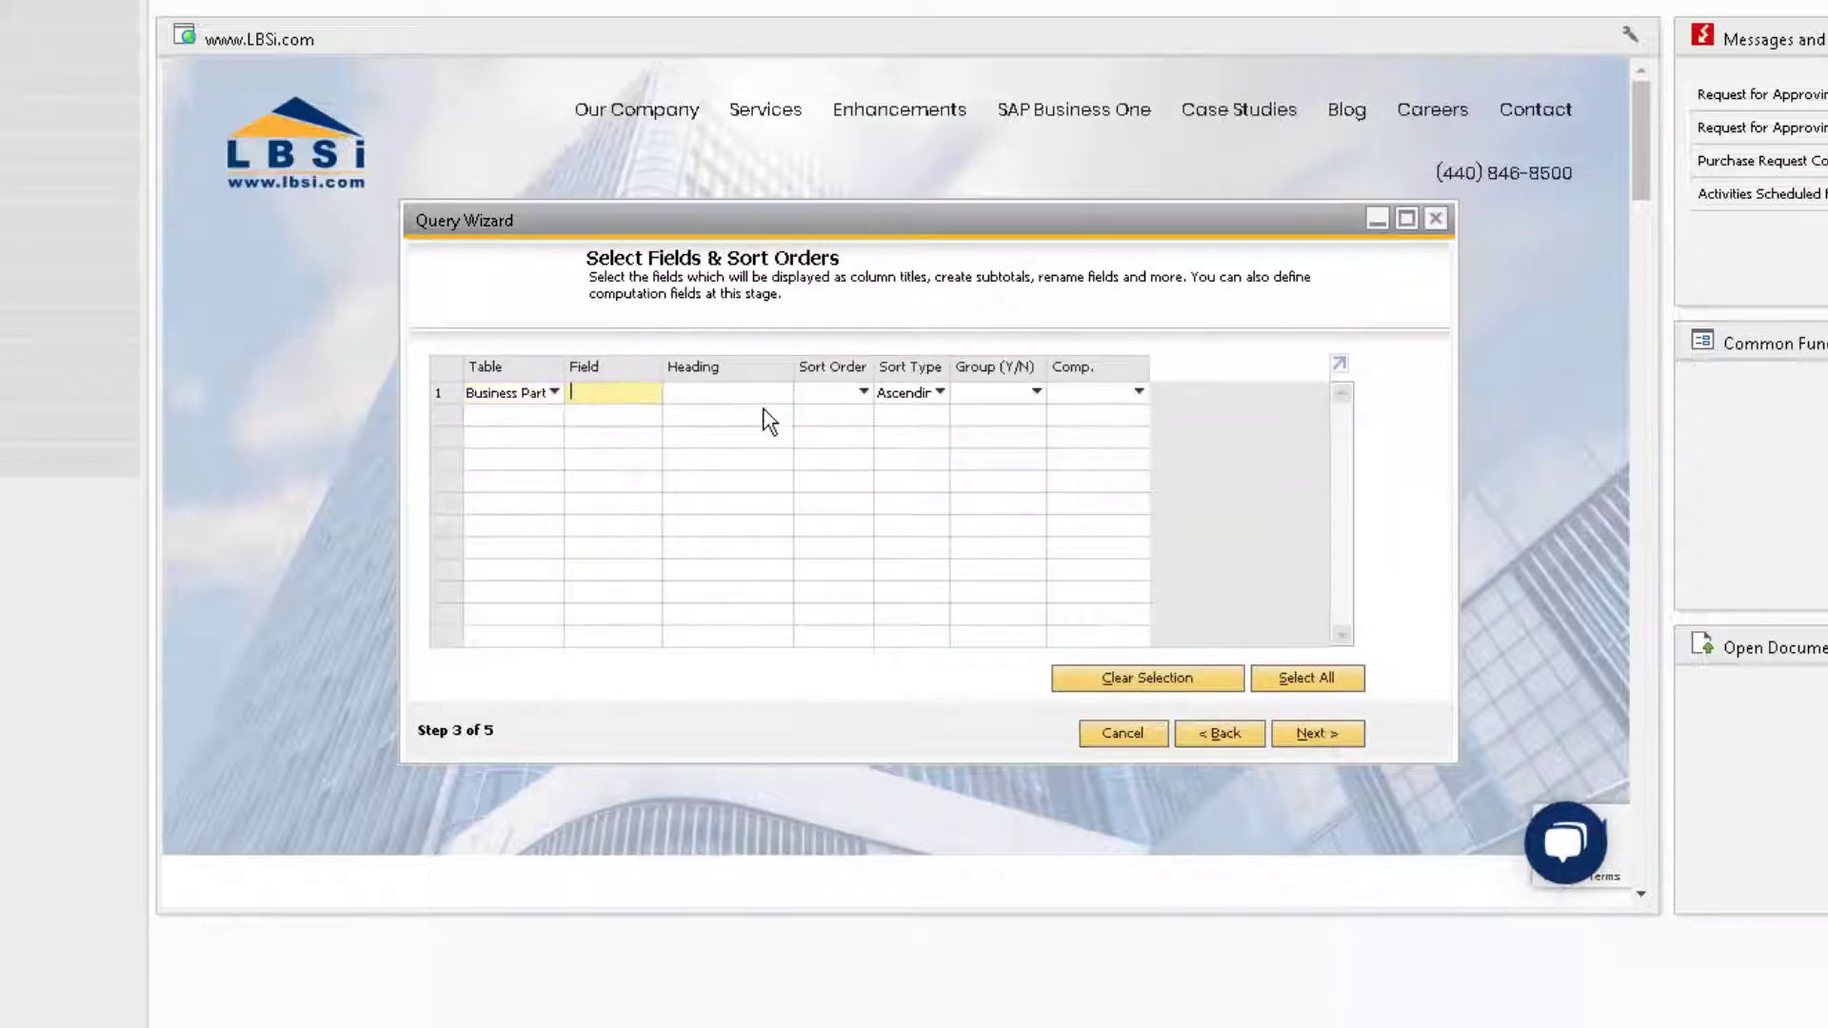
{"action": "key", "text": "Tab"}
{"action": "type", "text": "card"}
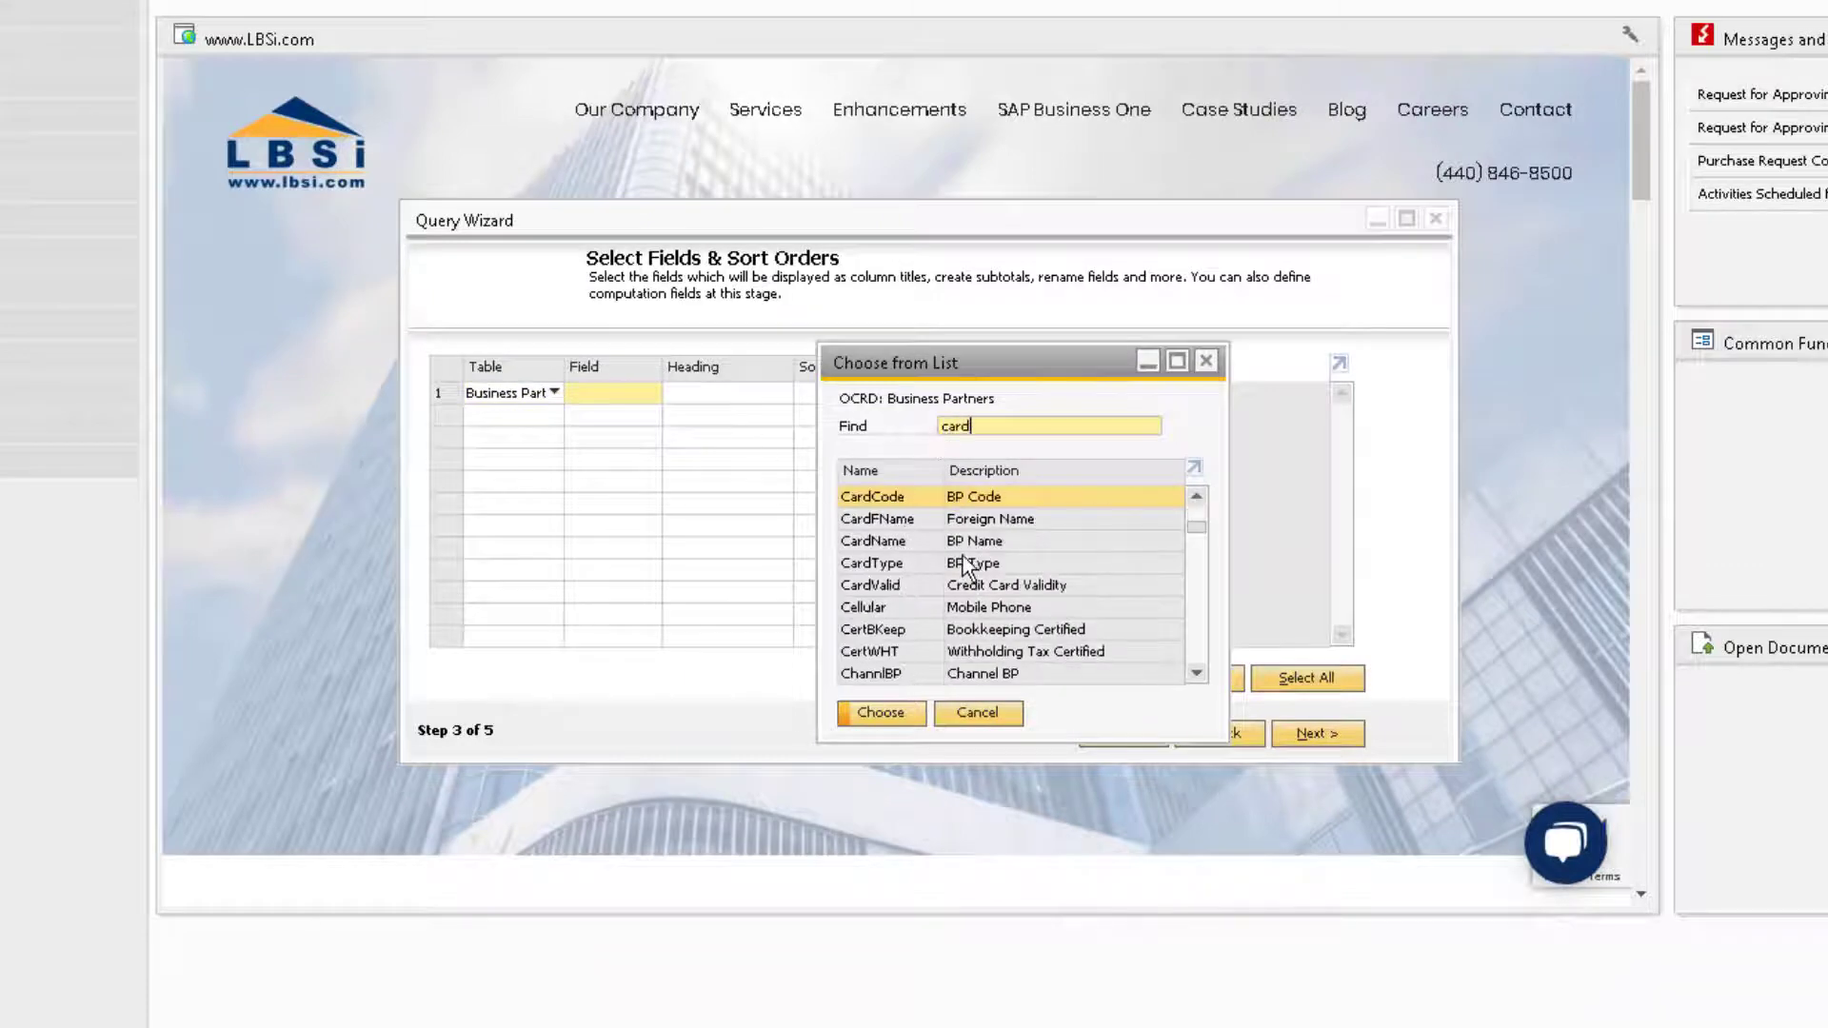
{"action": "left_click", "coordinate": [972, 540], "text": "ctrl"}
{"action": "left_click", "coordinate": [877, 712]}
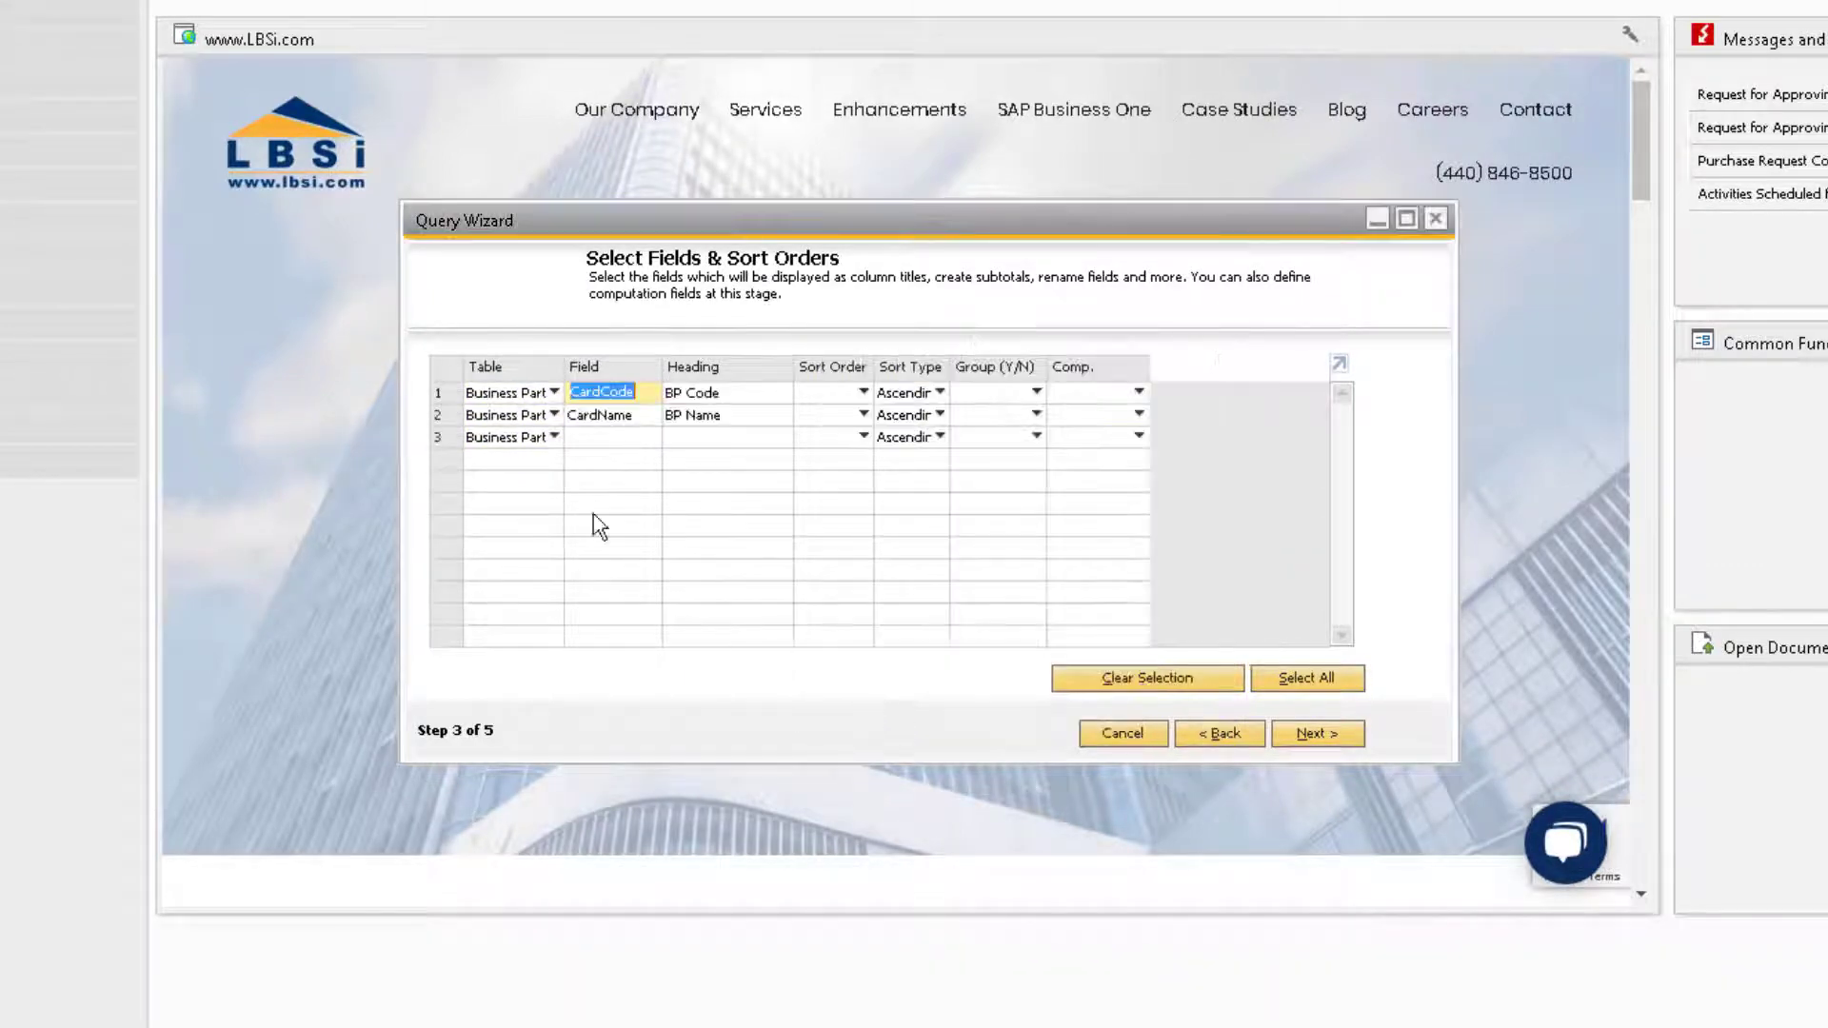
Step: Set the third row to the A/R Invoice table with the DocTotal field
{"action": "left_click", "coordinate": [518, 436]}
{"action": "left_click", "coordinate": [526, 526]}
{"action": "left_click", "coordinate": [625, 436]}
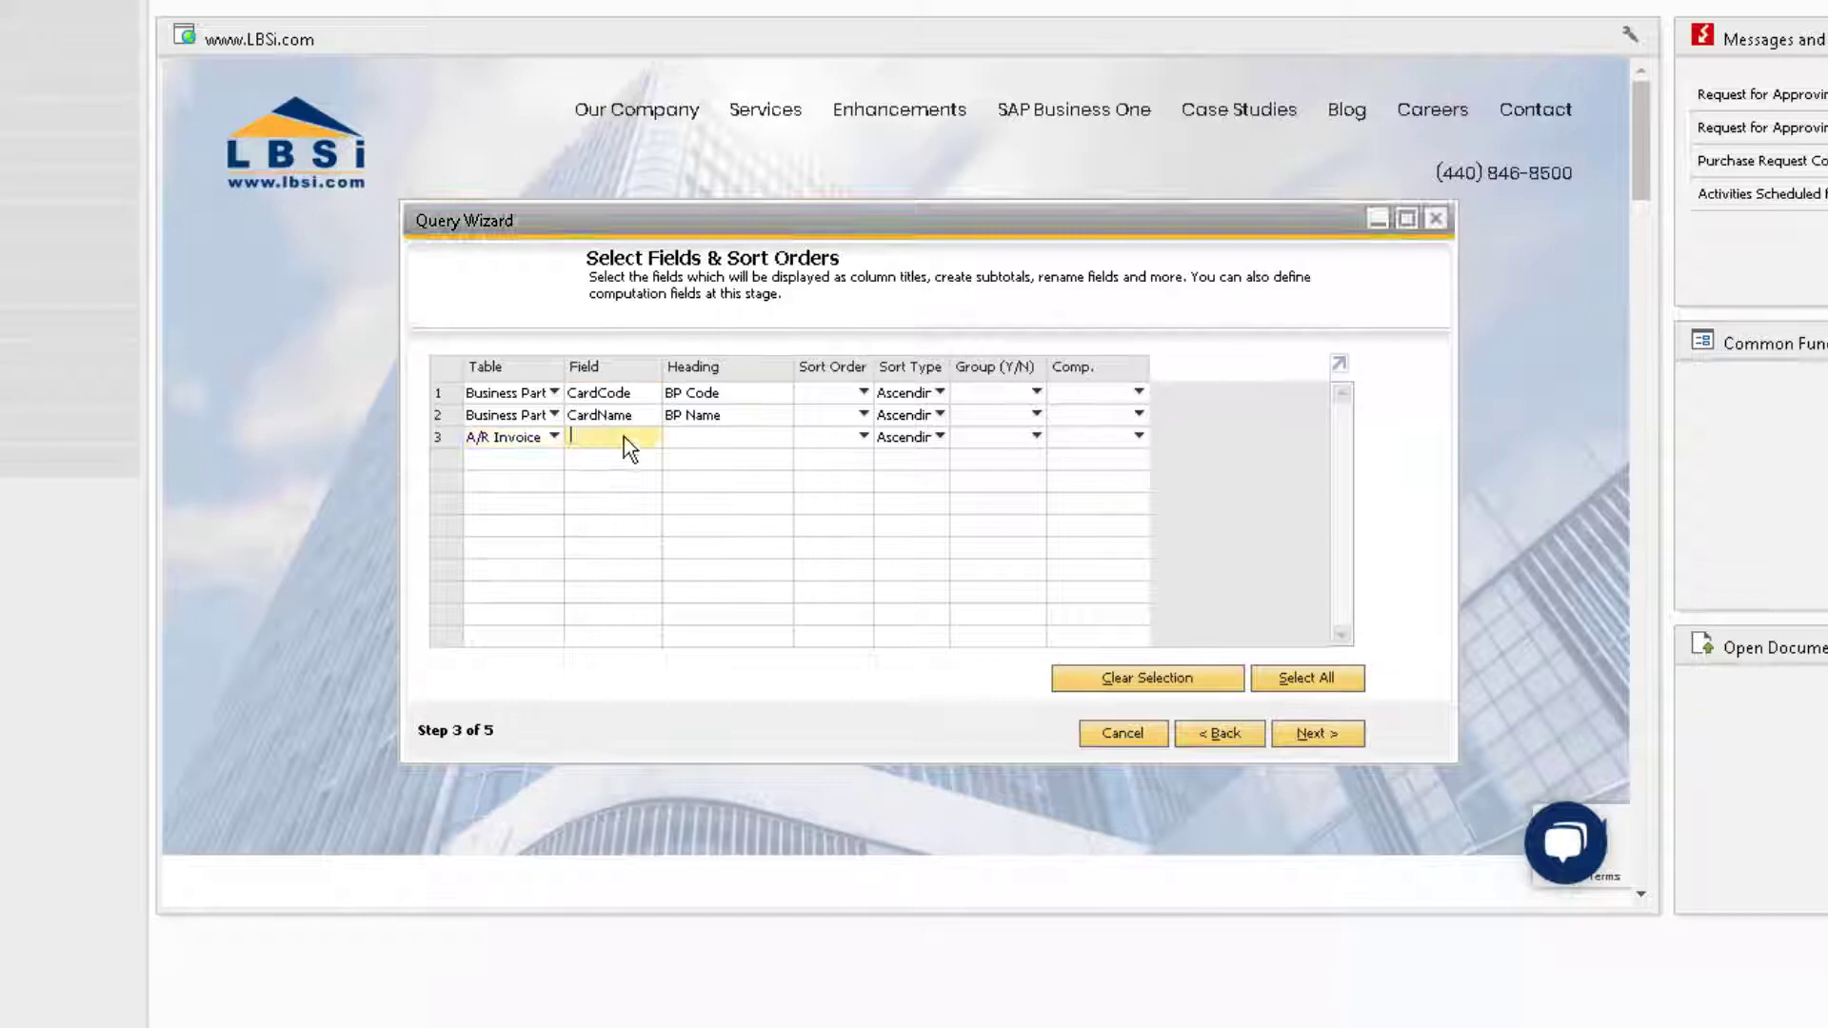
{"action": "key", "text": "Tab"}
{"action": "type", "text": "doctot"}
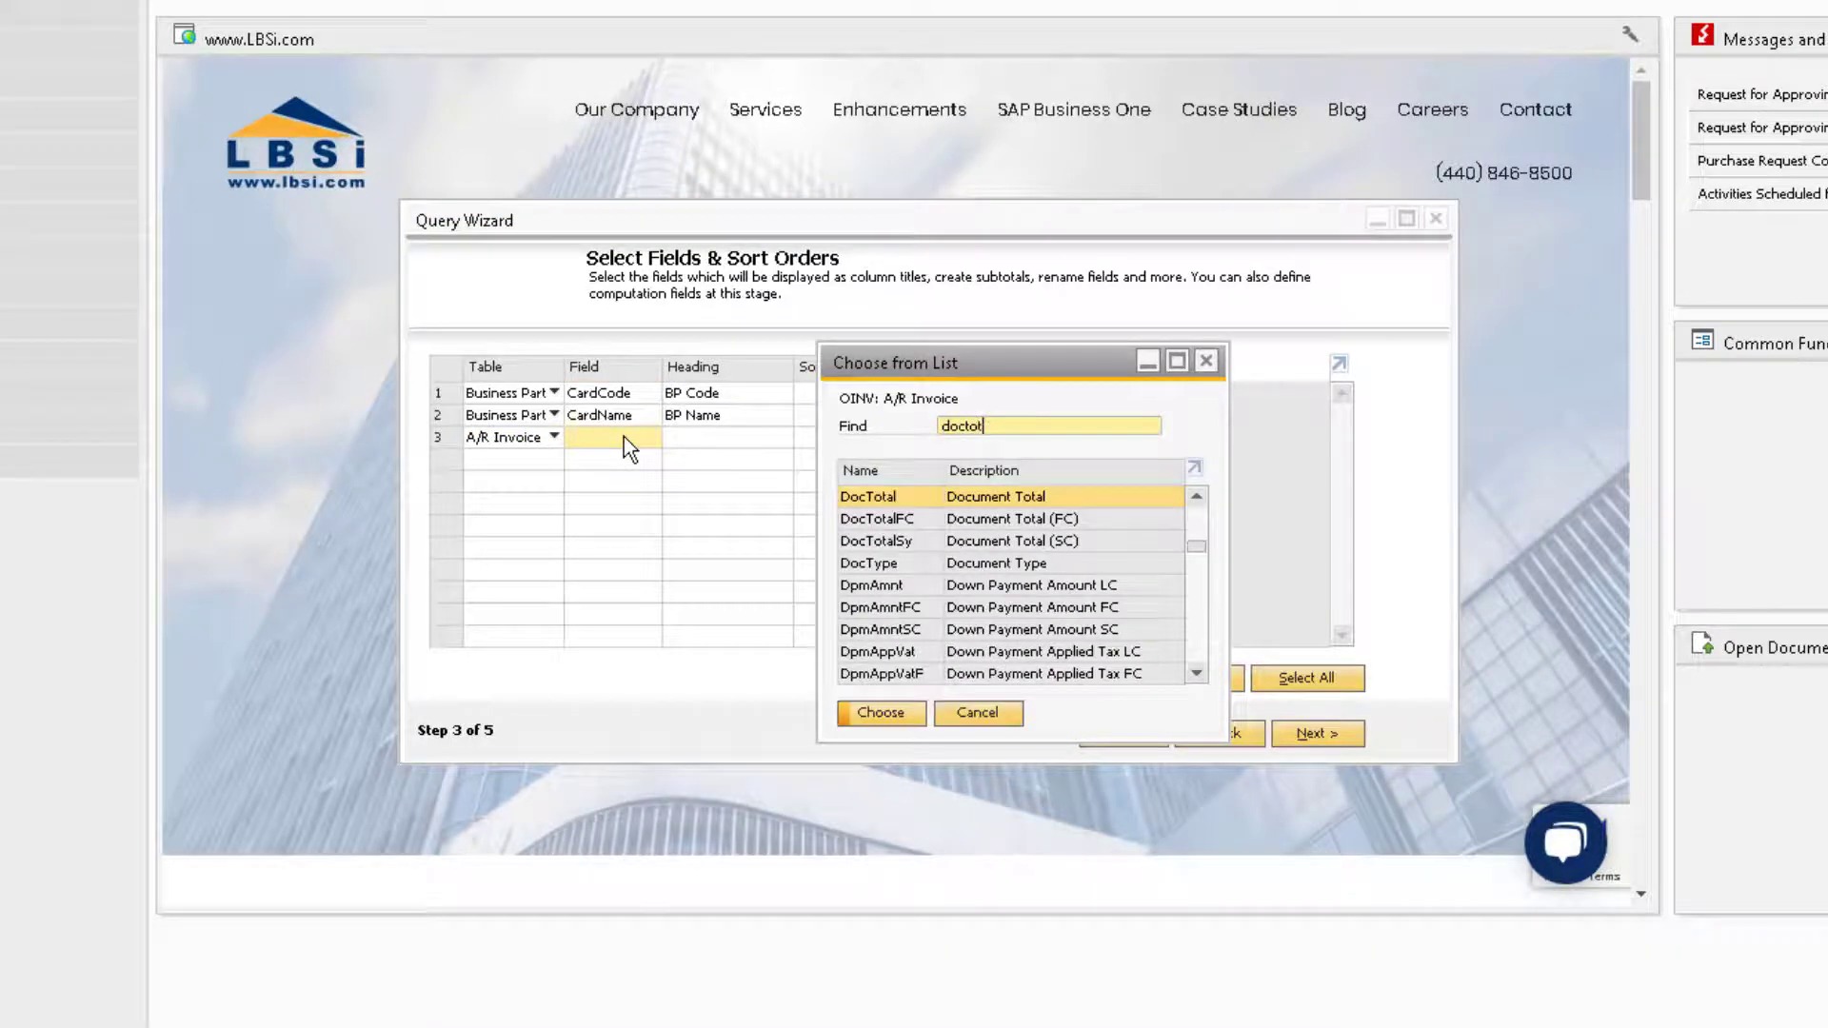
{"action": "key", "text": "Return"}
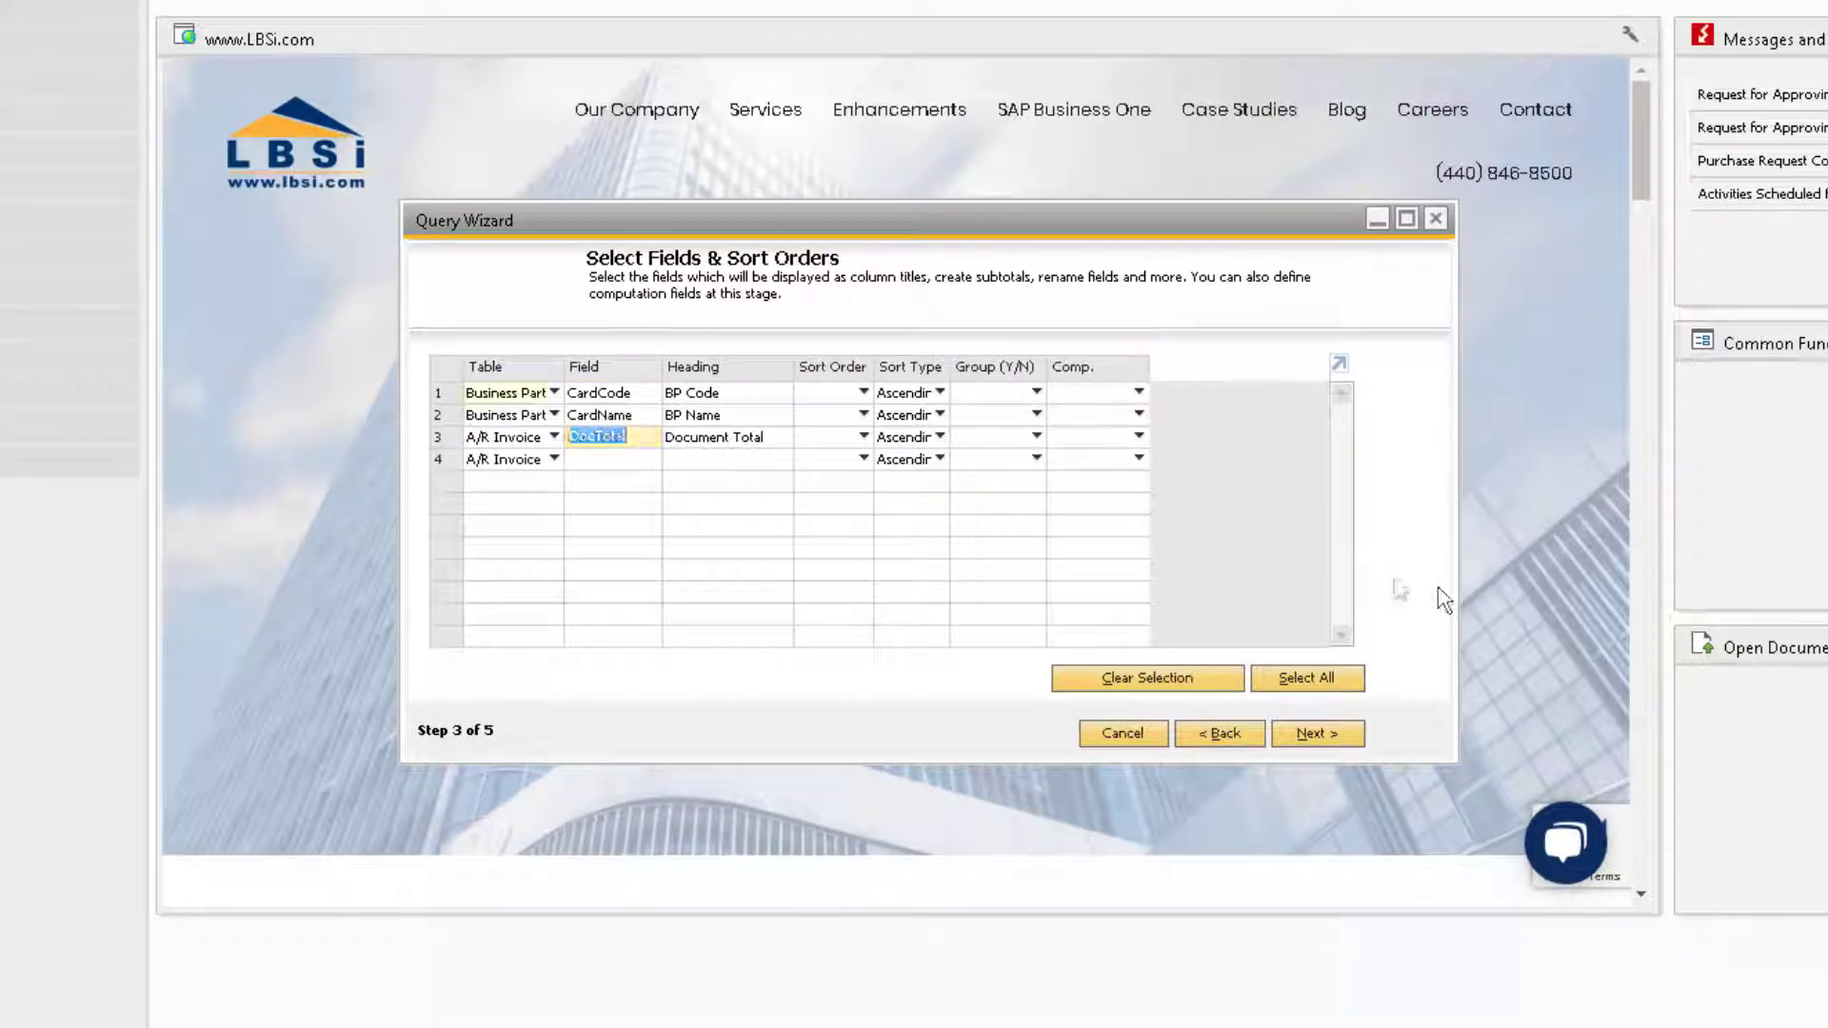
Step: Step past conditions and the SQL summary, then finish the wizard to run the query
{"action": "left_click", "coordinate": [1316, 735]}
{"action": "left_click", "coordinate": [1318, 735]}
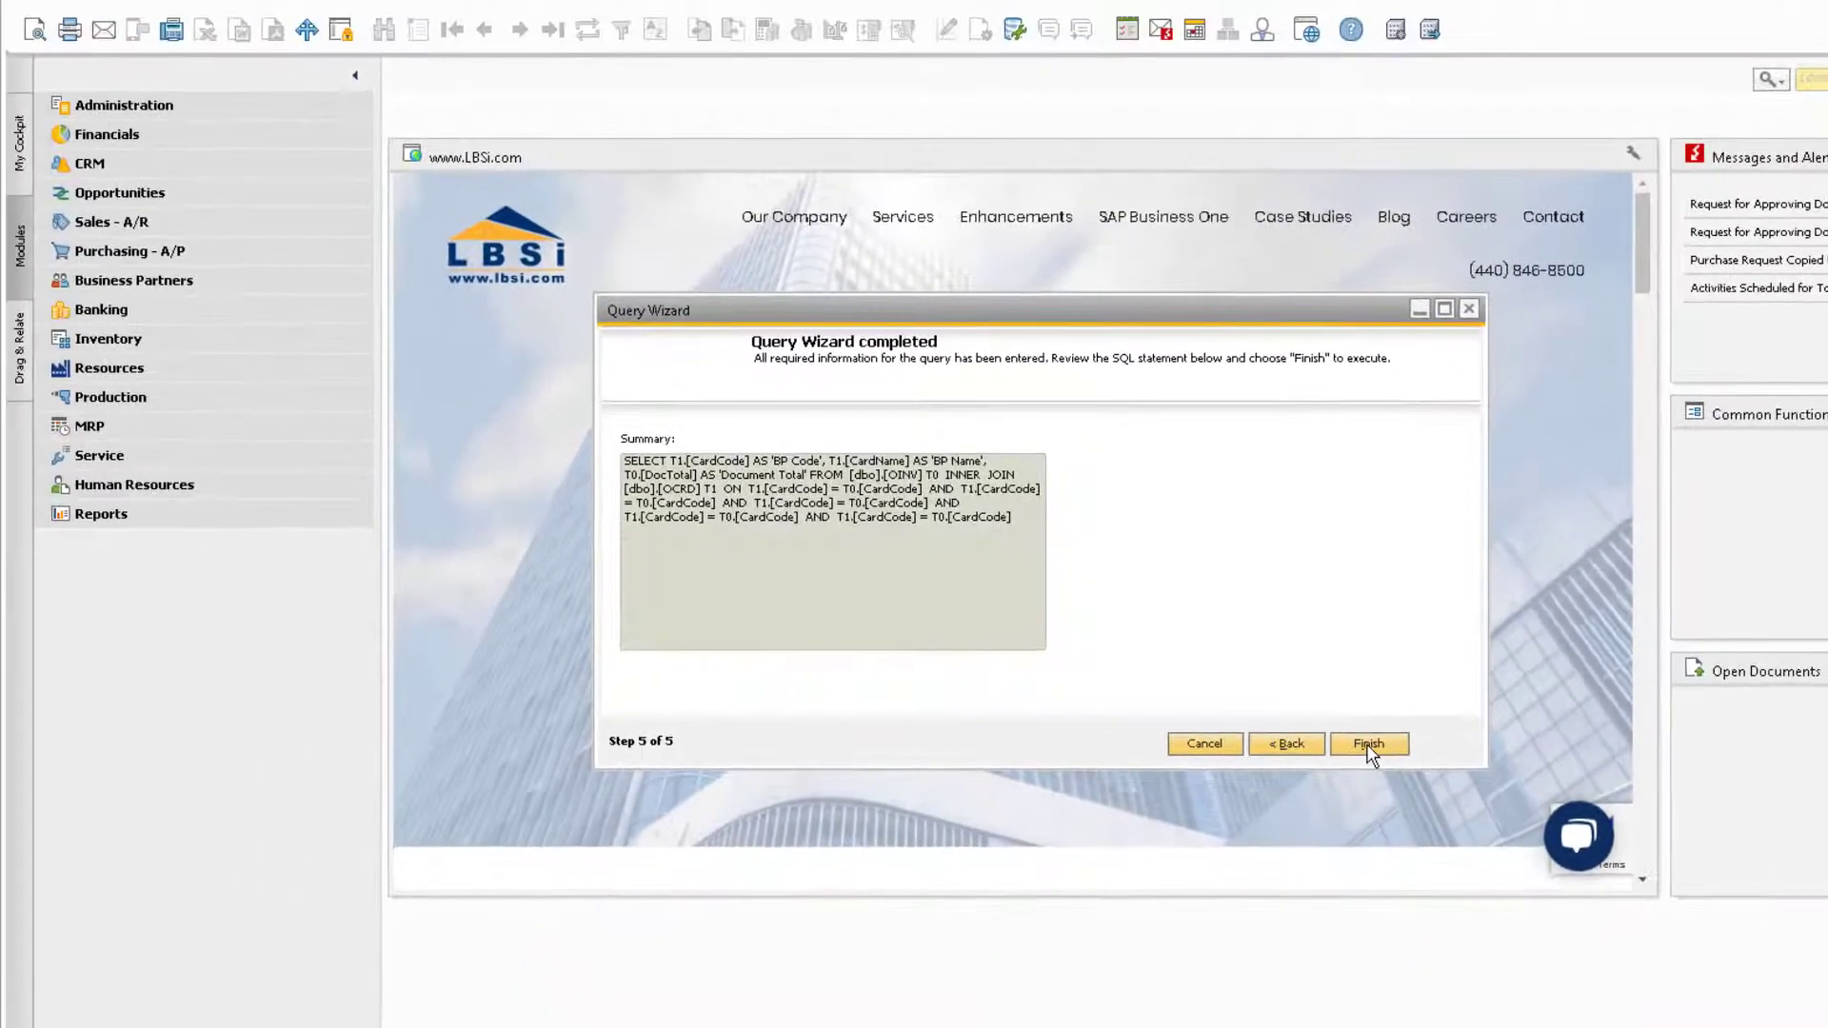
{"action": "left_click", "coordinate": [1369, 747]}
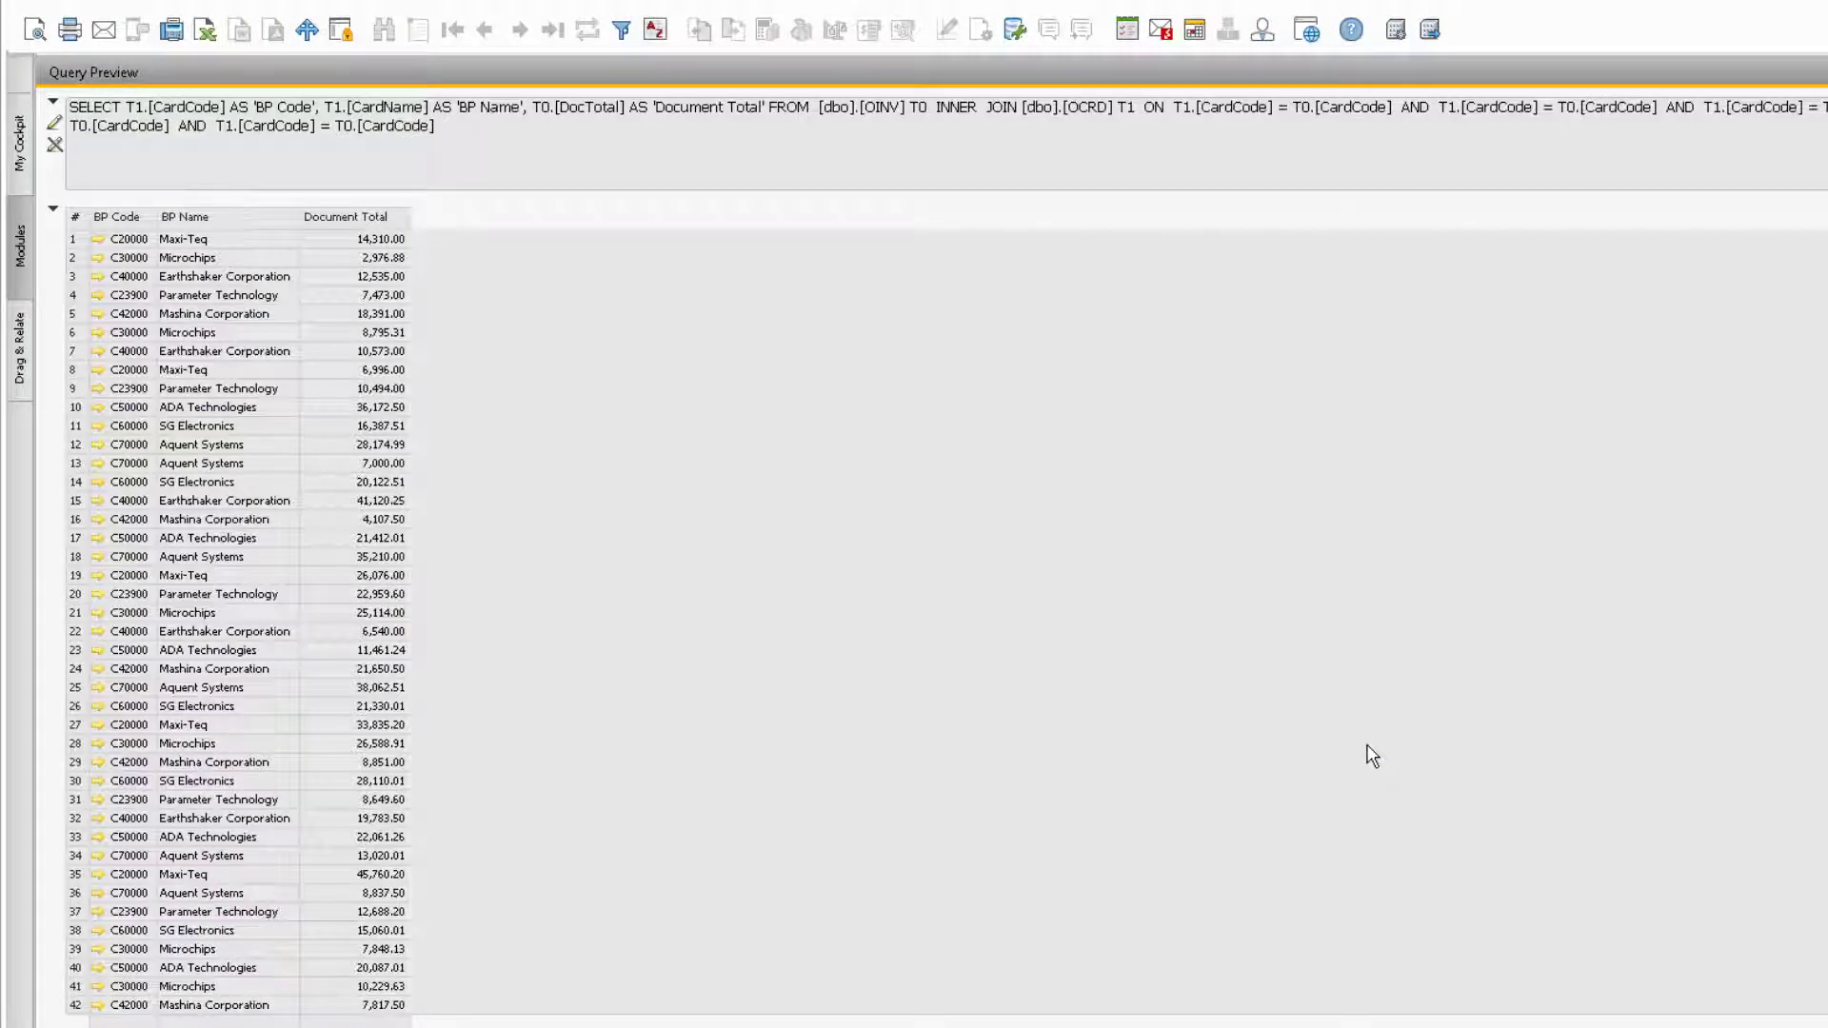
Step: Sort the results by BP Code and scroll through the invoice totals
{"action": "left_click", "coordinate": [116, 219]}
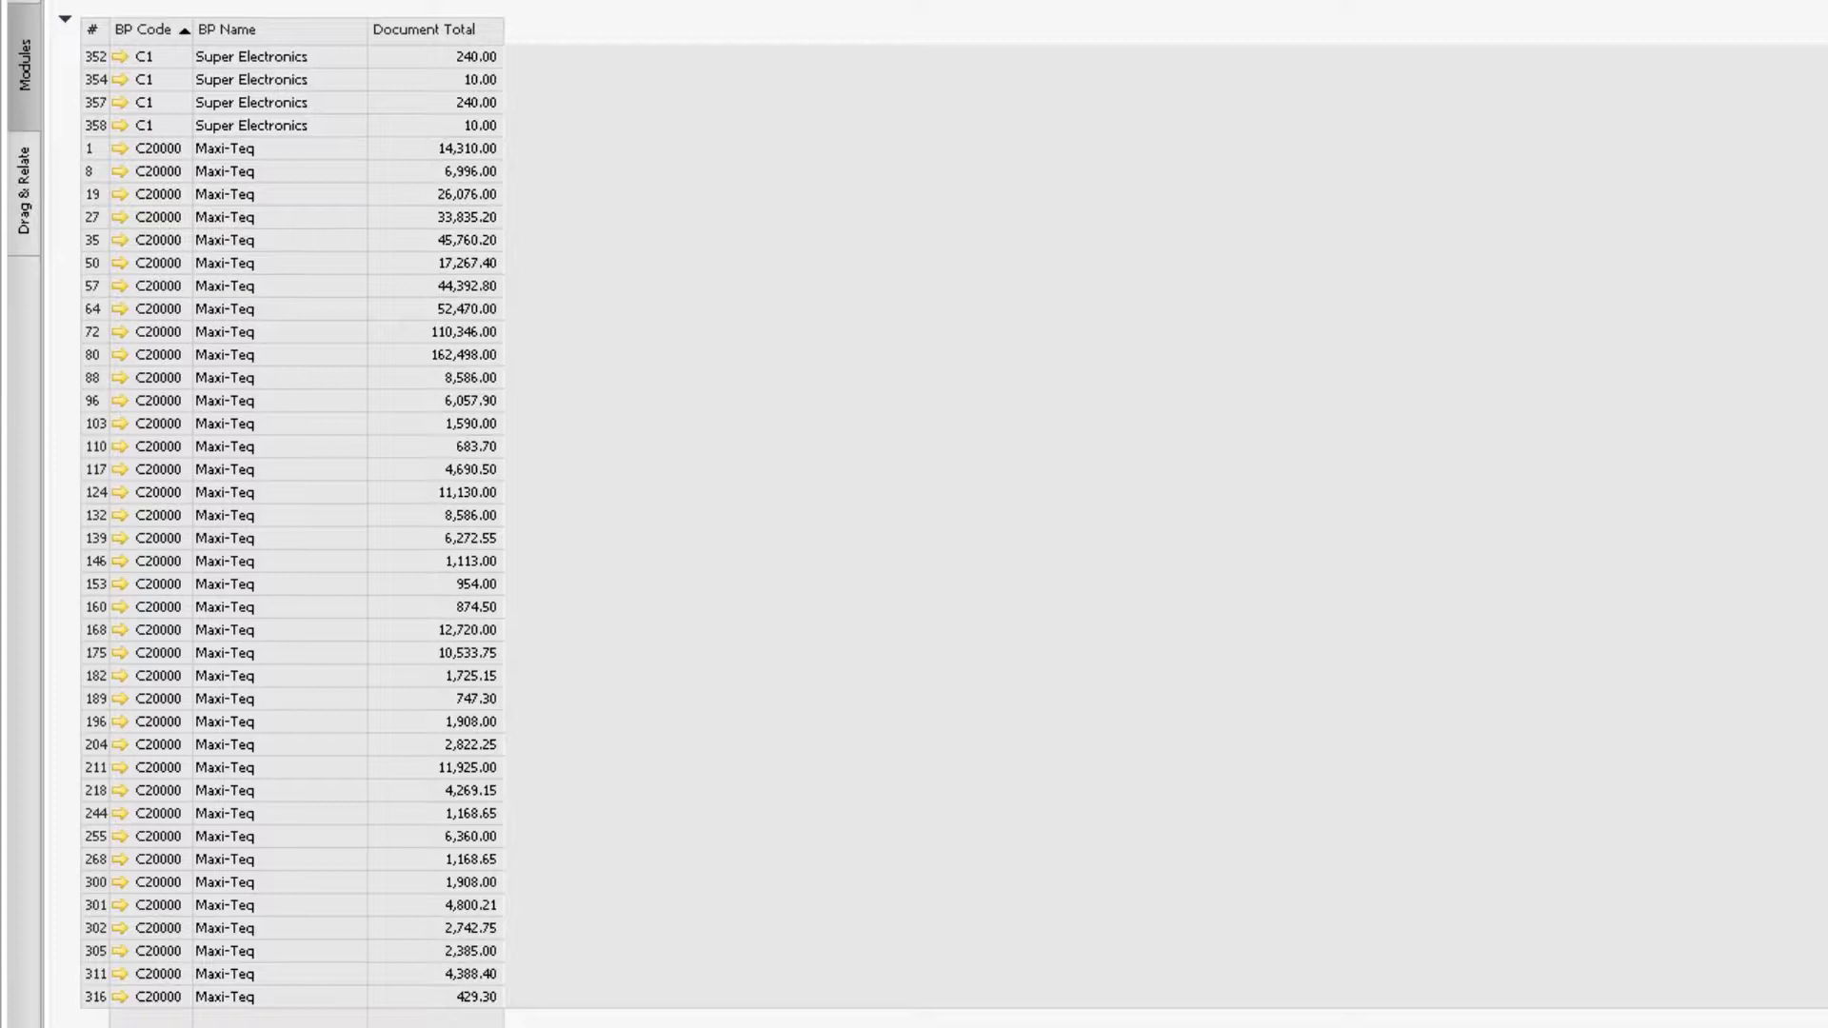
{"action": "scroll", "coordinate": [291, 526], "scroll_direction": "down", "scroll_amount": 7}
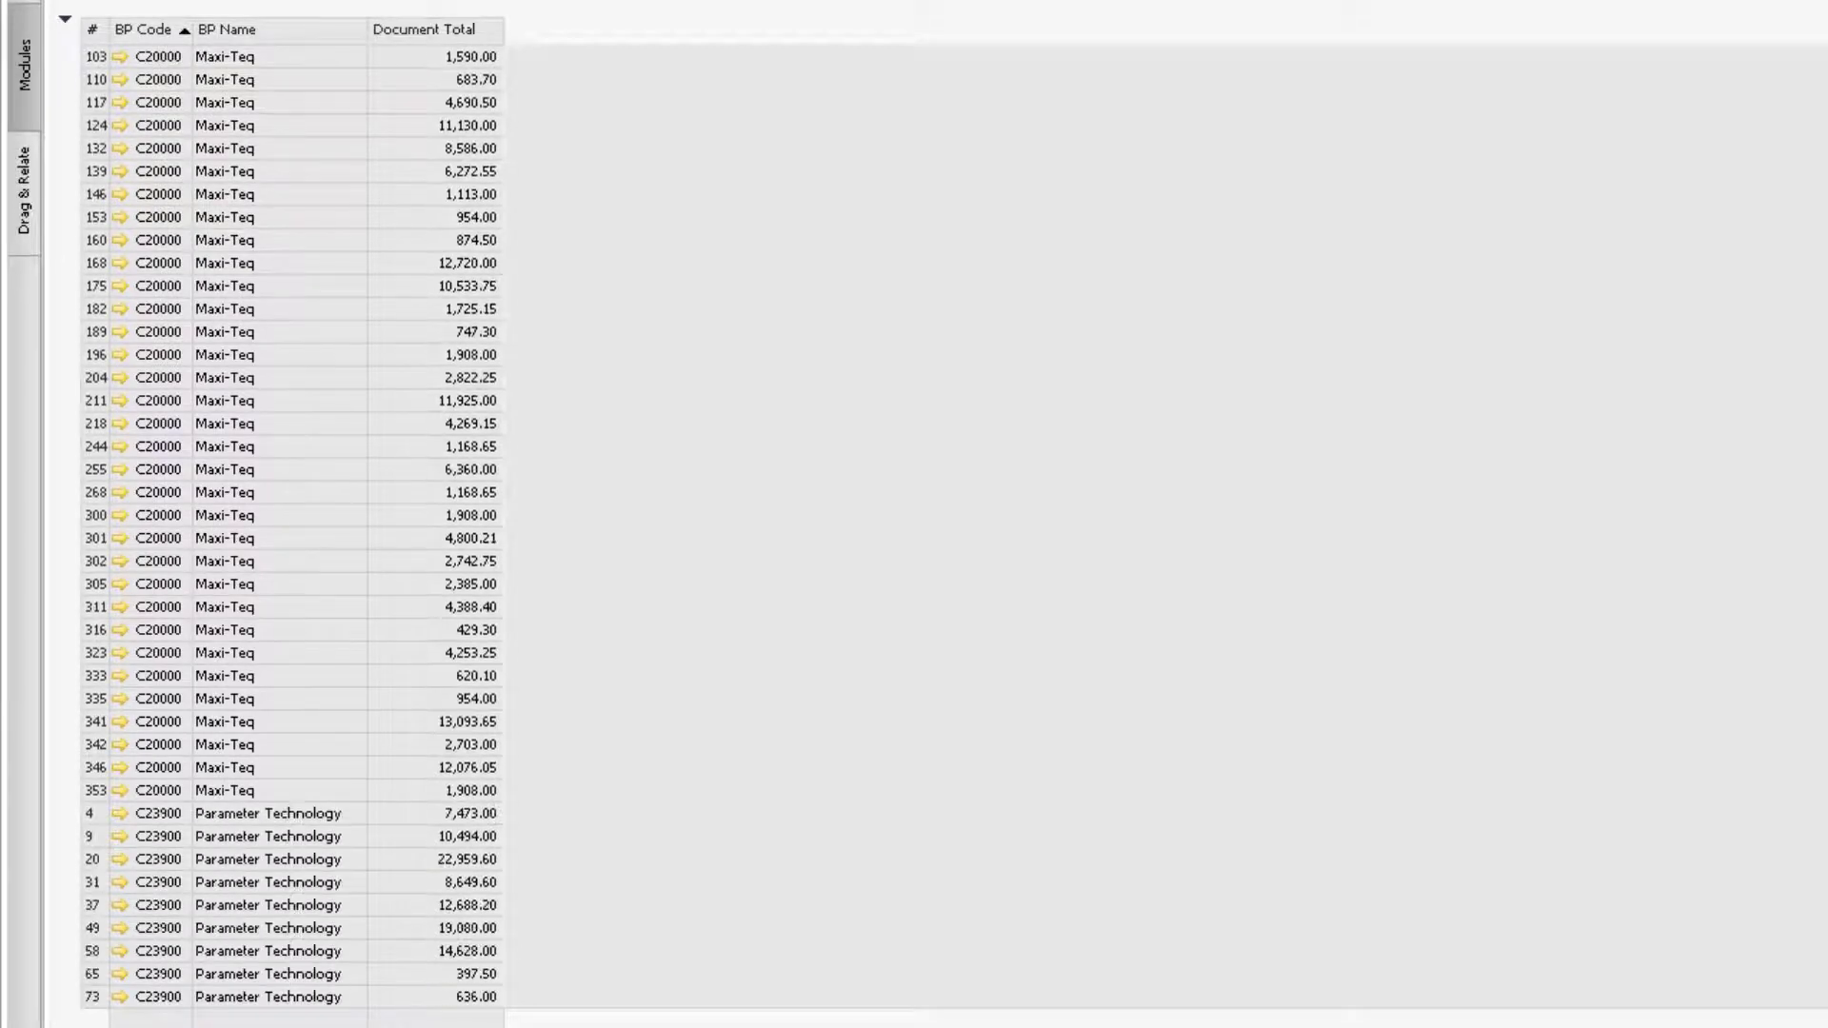
{"action": "scroll", "coordinate": [291, 526], "scroll_direction": "down", "scroll_amount": 5}
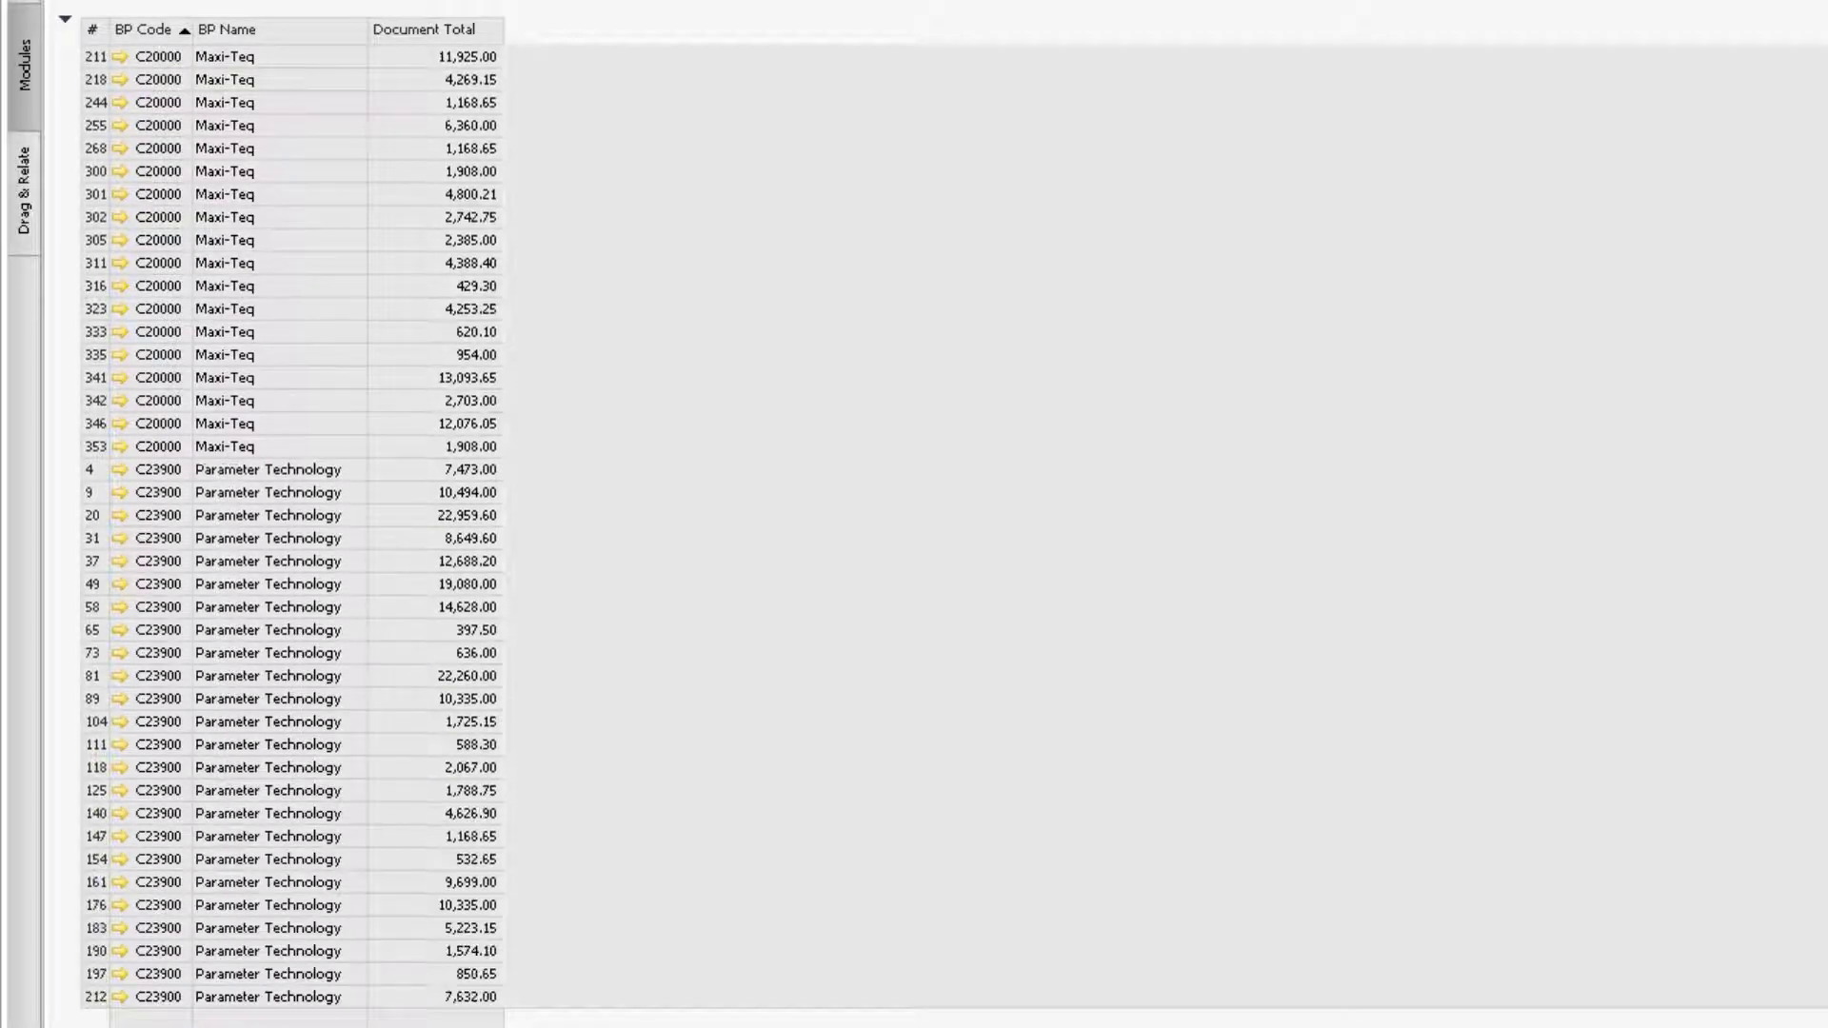
{"action": "scroll", "coordinate": [292, 526], "scroll_direction": "down", "scroll_amount": 4}
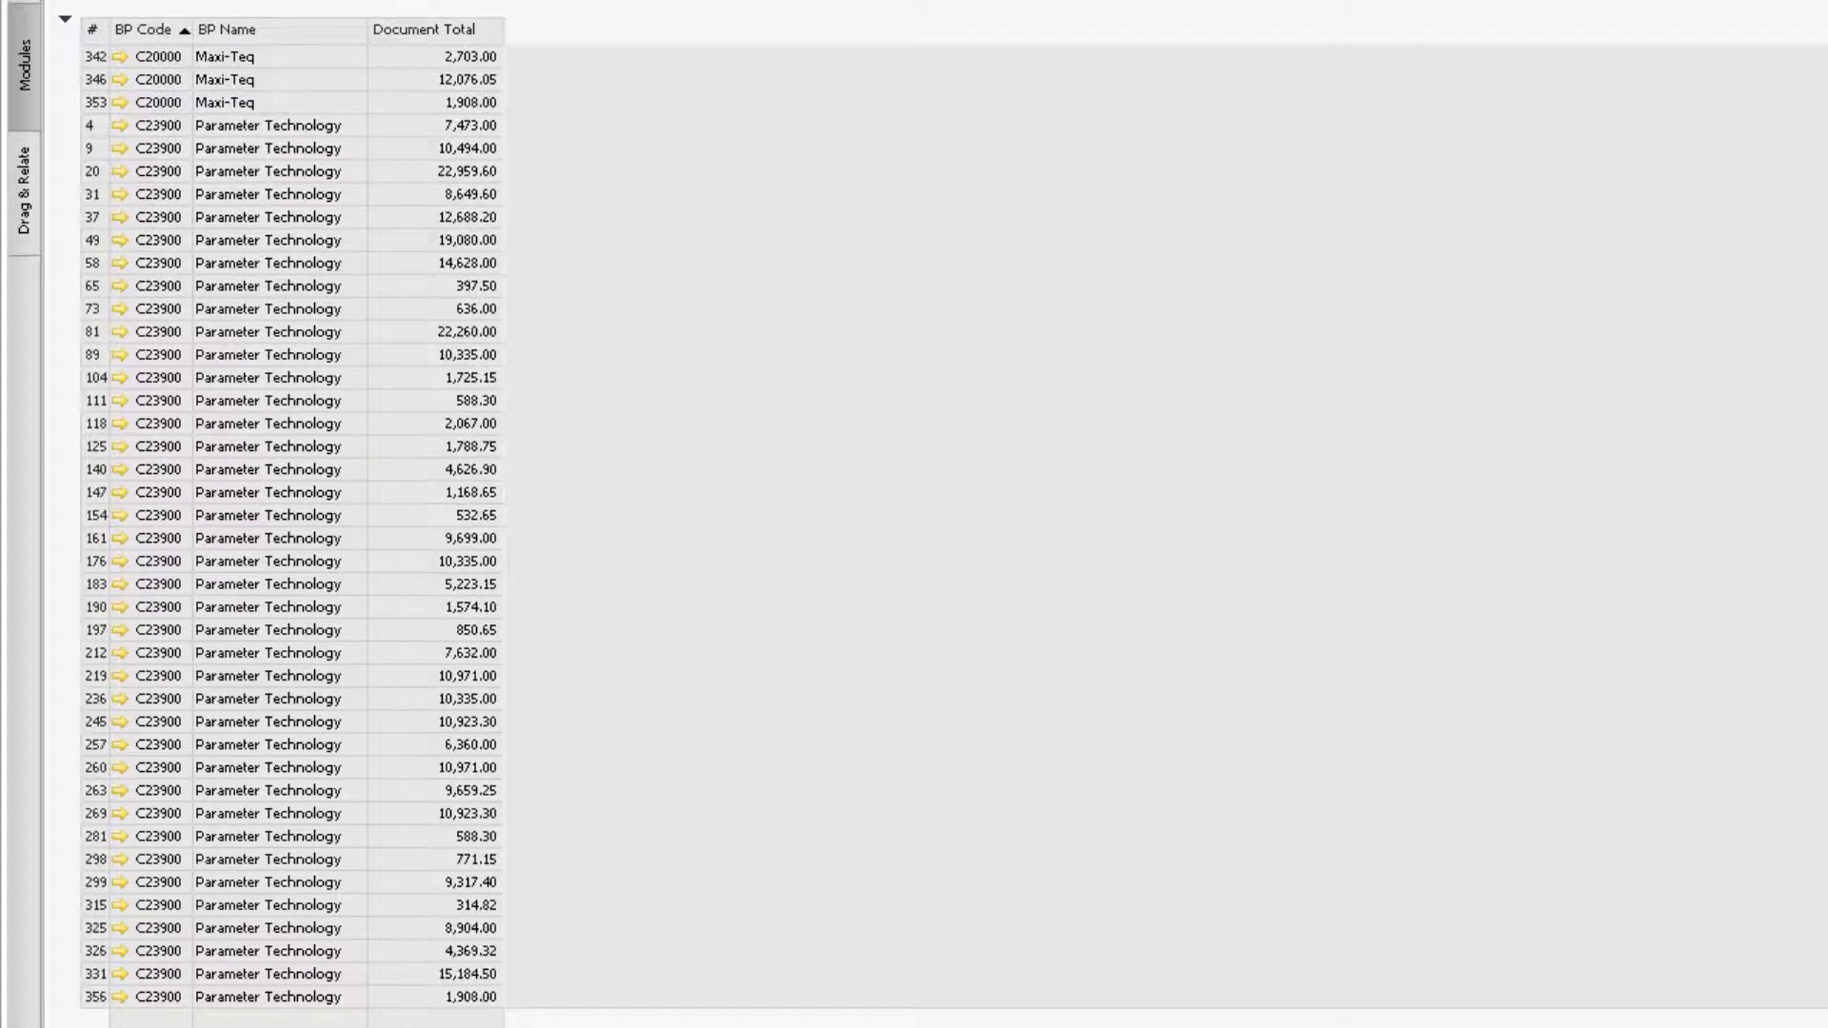
{"action": "scroll", "coordinate": [291, 526], "scroll_direction": "down", "scroll_amount": 2}
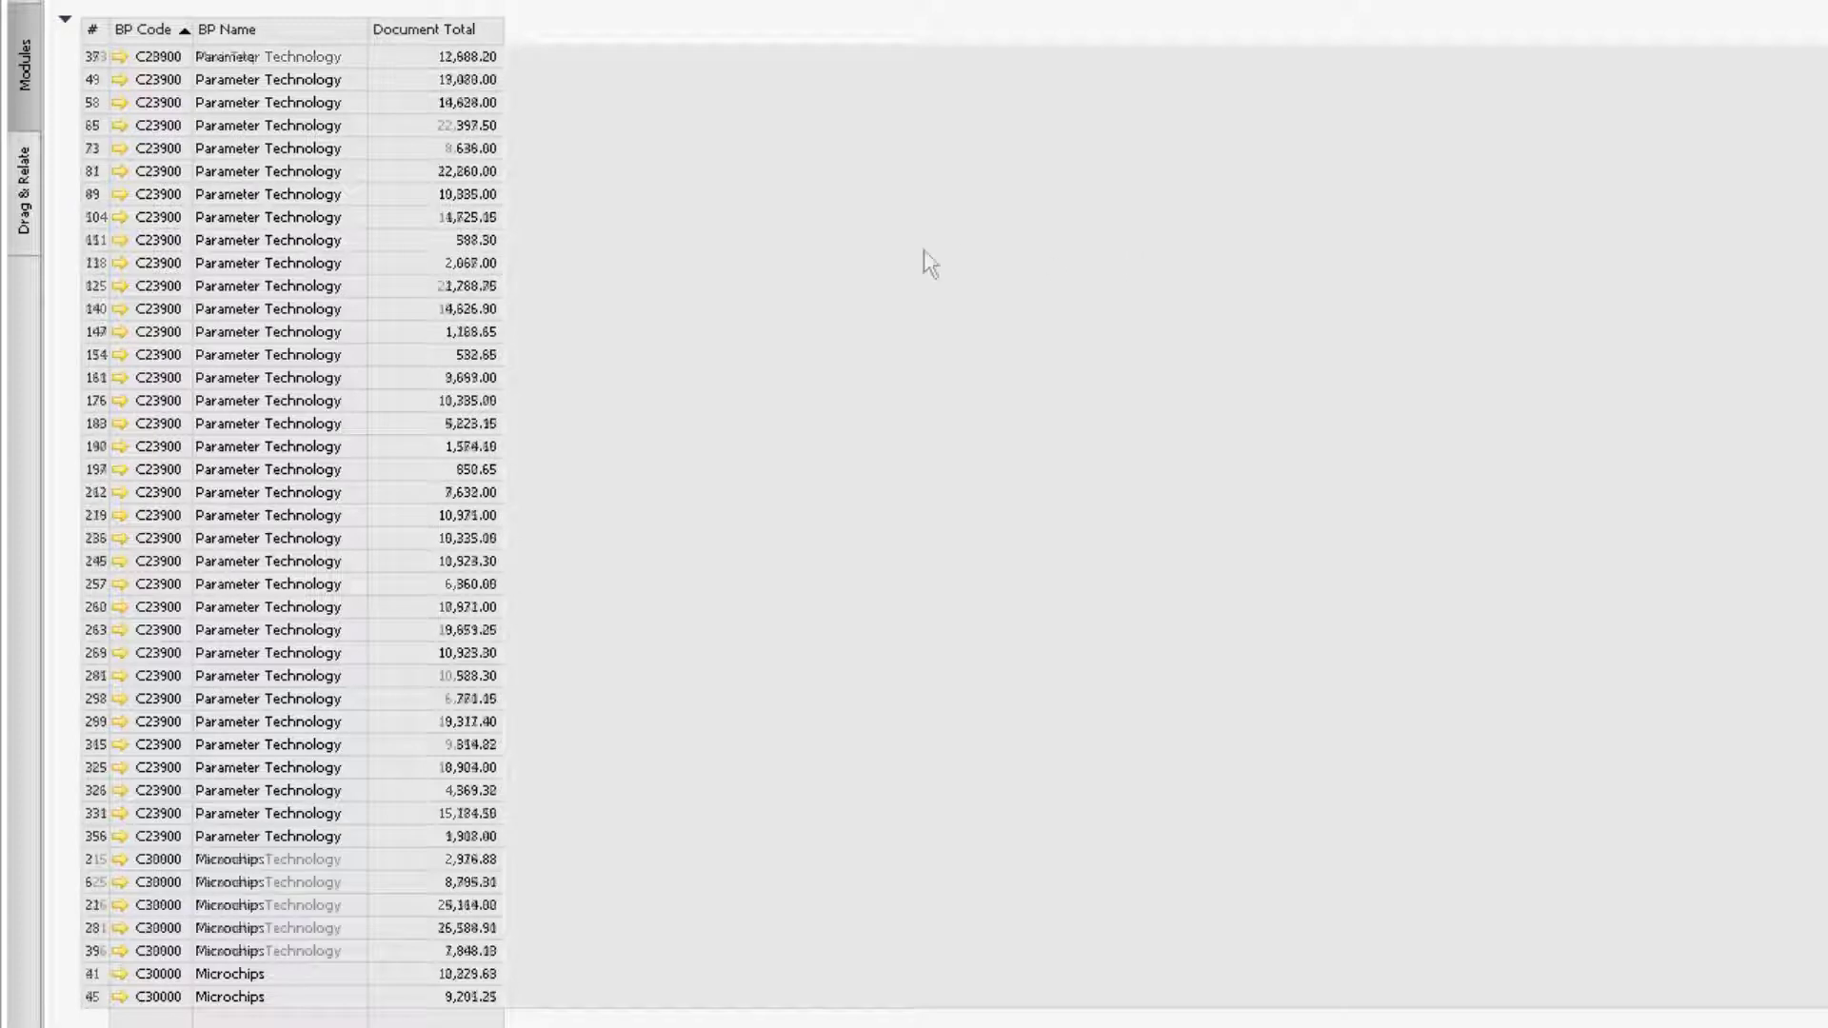
{"action": "scroll", "coordinate": [924, 249], "scroll_direction": "up", "scroll_amount": 2}
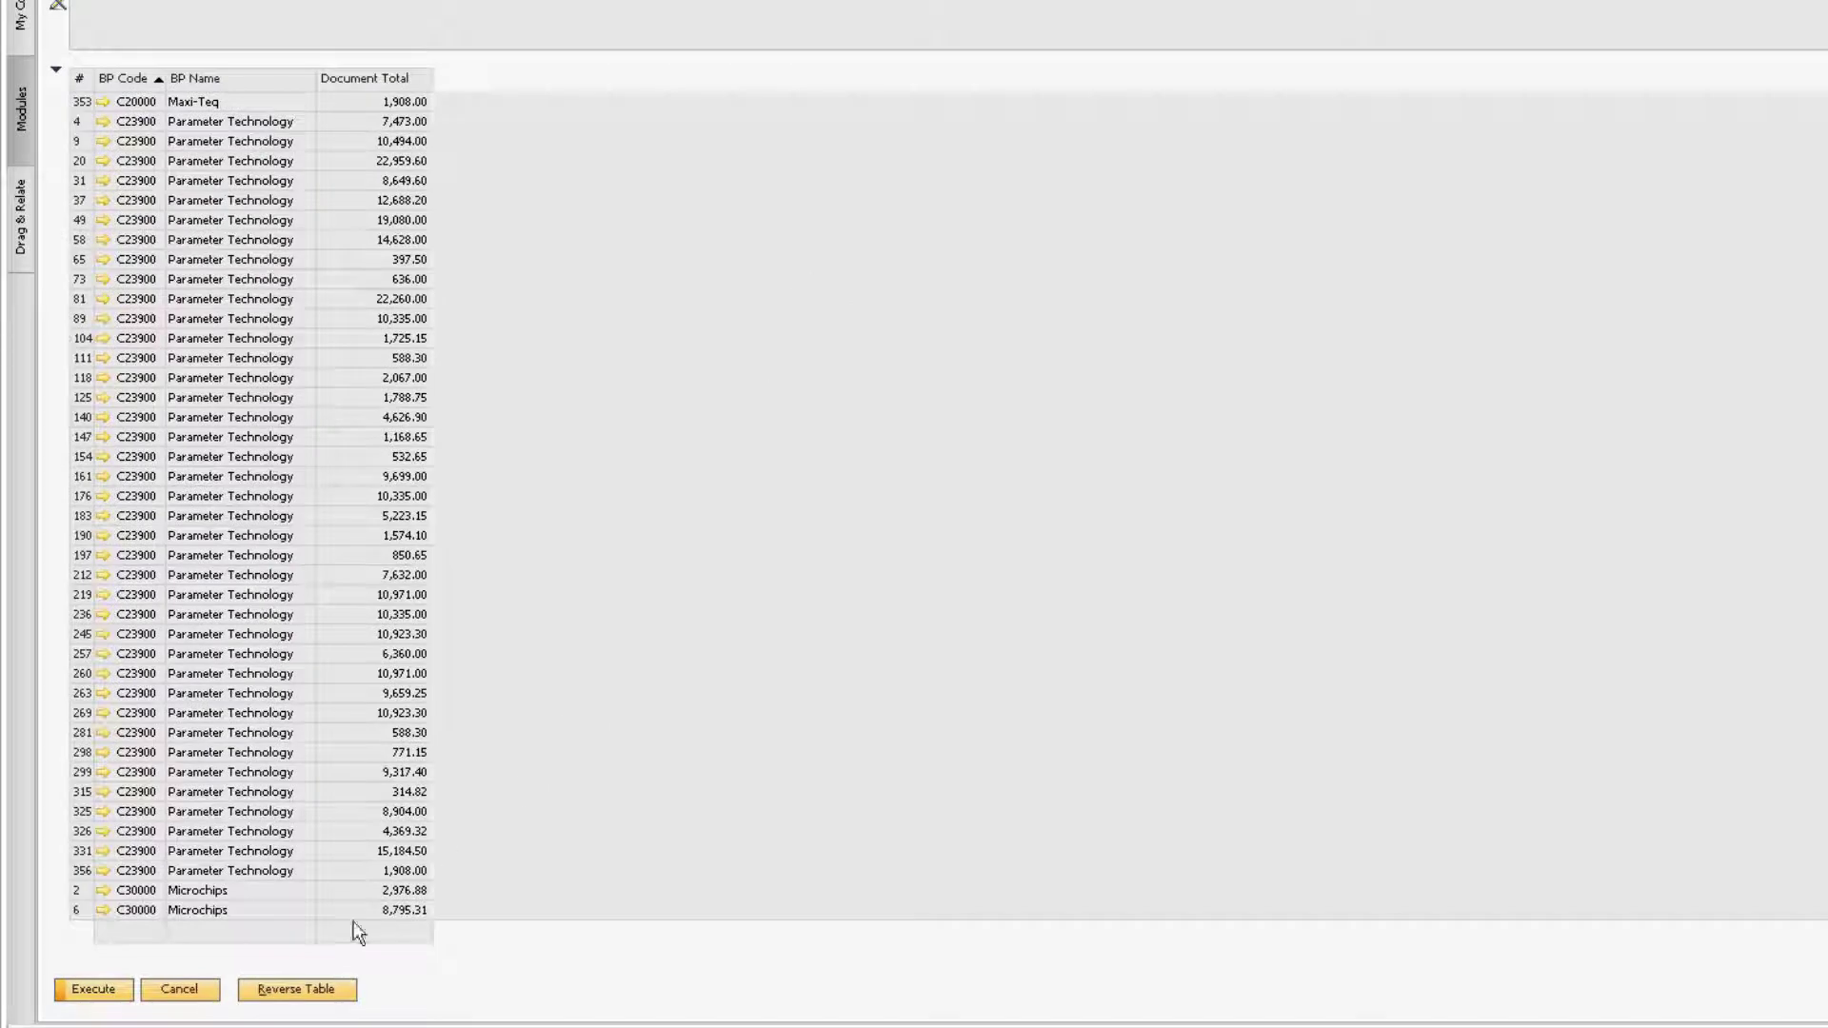
Step: Back in the fields step, set Document Total to Amount and group by BP Code and BP Name
{"action": "left_click", "coordinate": [211, 990]}
{"action": "left_click", "coordinate": [1372, 657]}
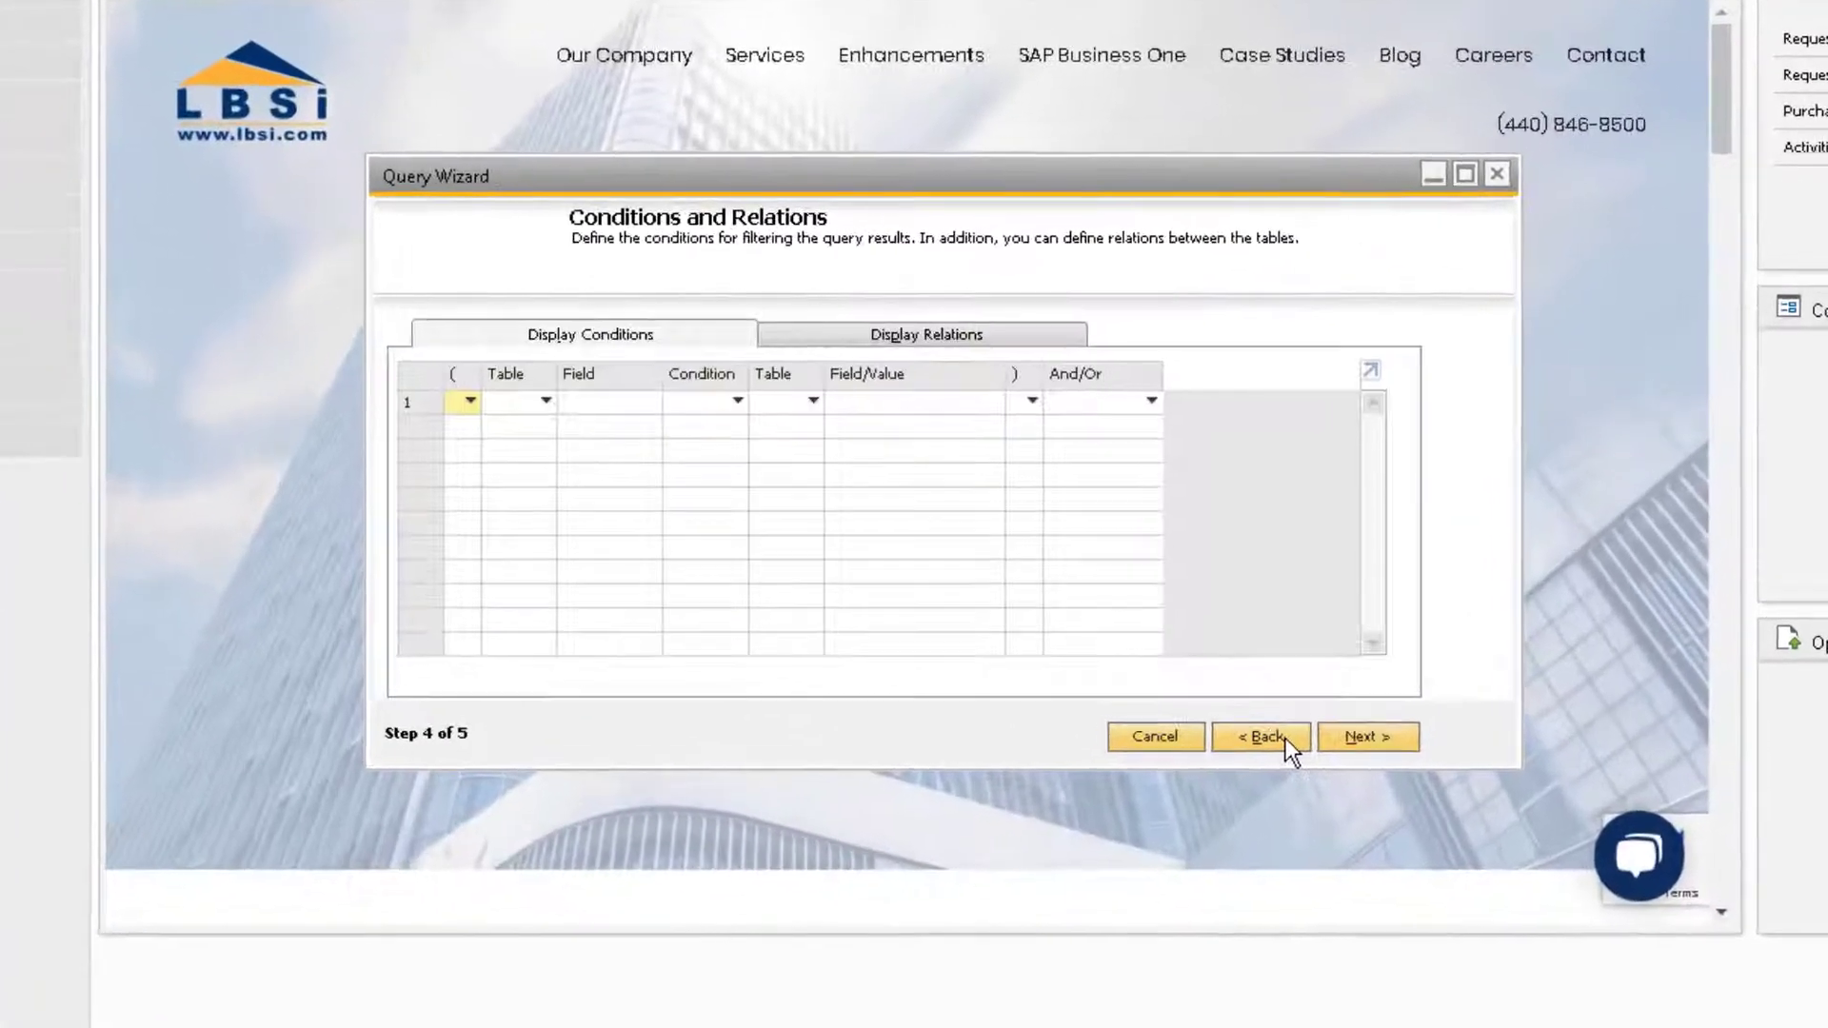
{"action": "left_click", "coordinate": [1356, 655]}
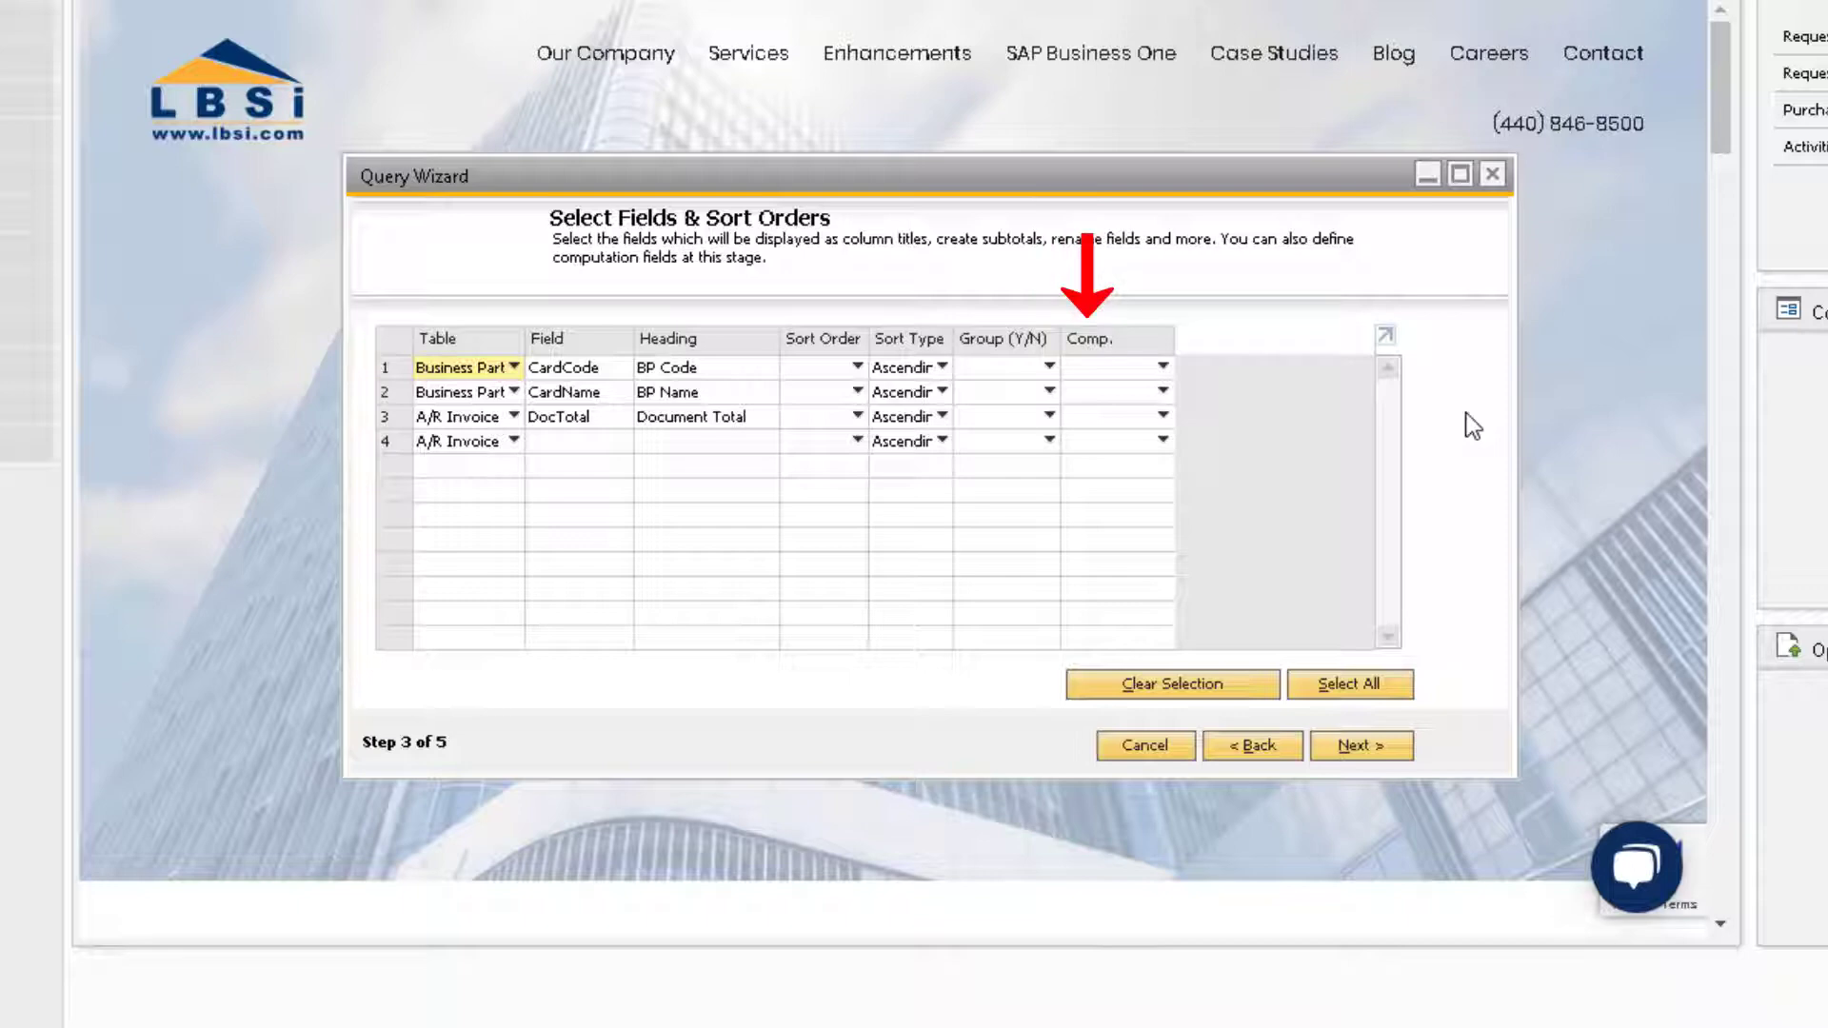
{"action": "left_click", "coordinate": [1163, 416]}
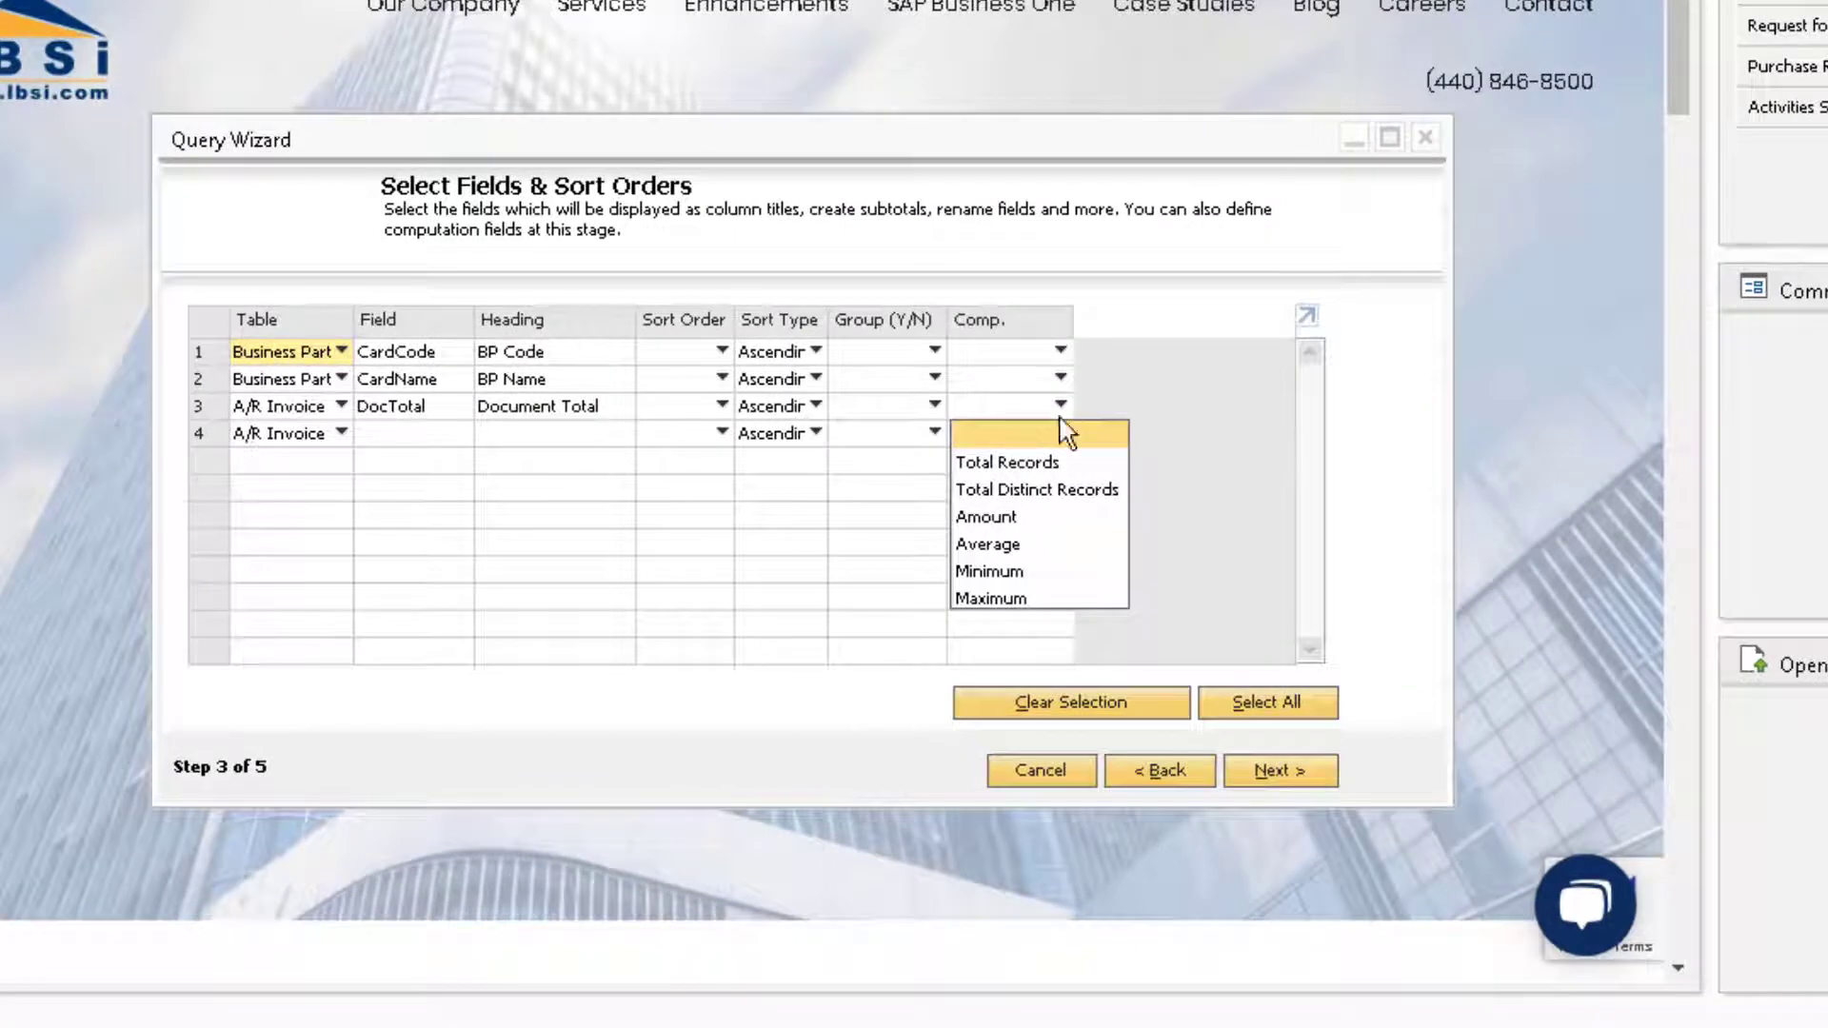
{"action": "left_click", "coordinate": [1086, 519]}
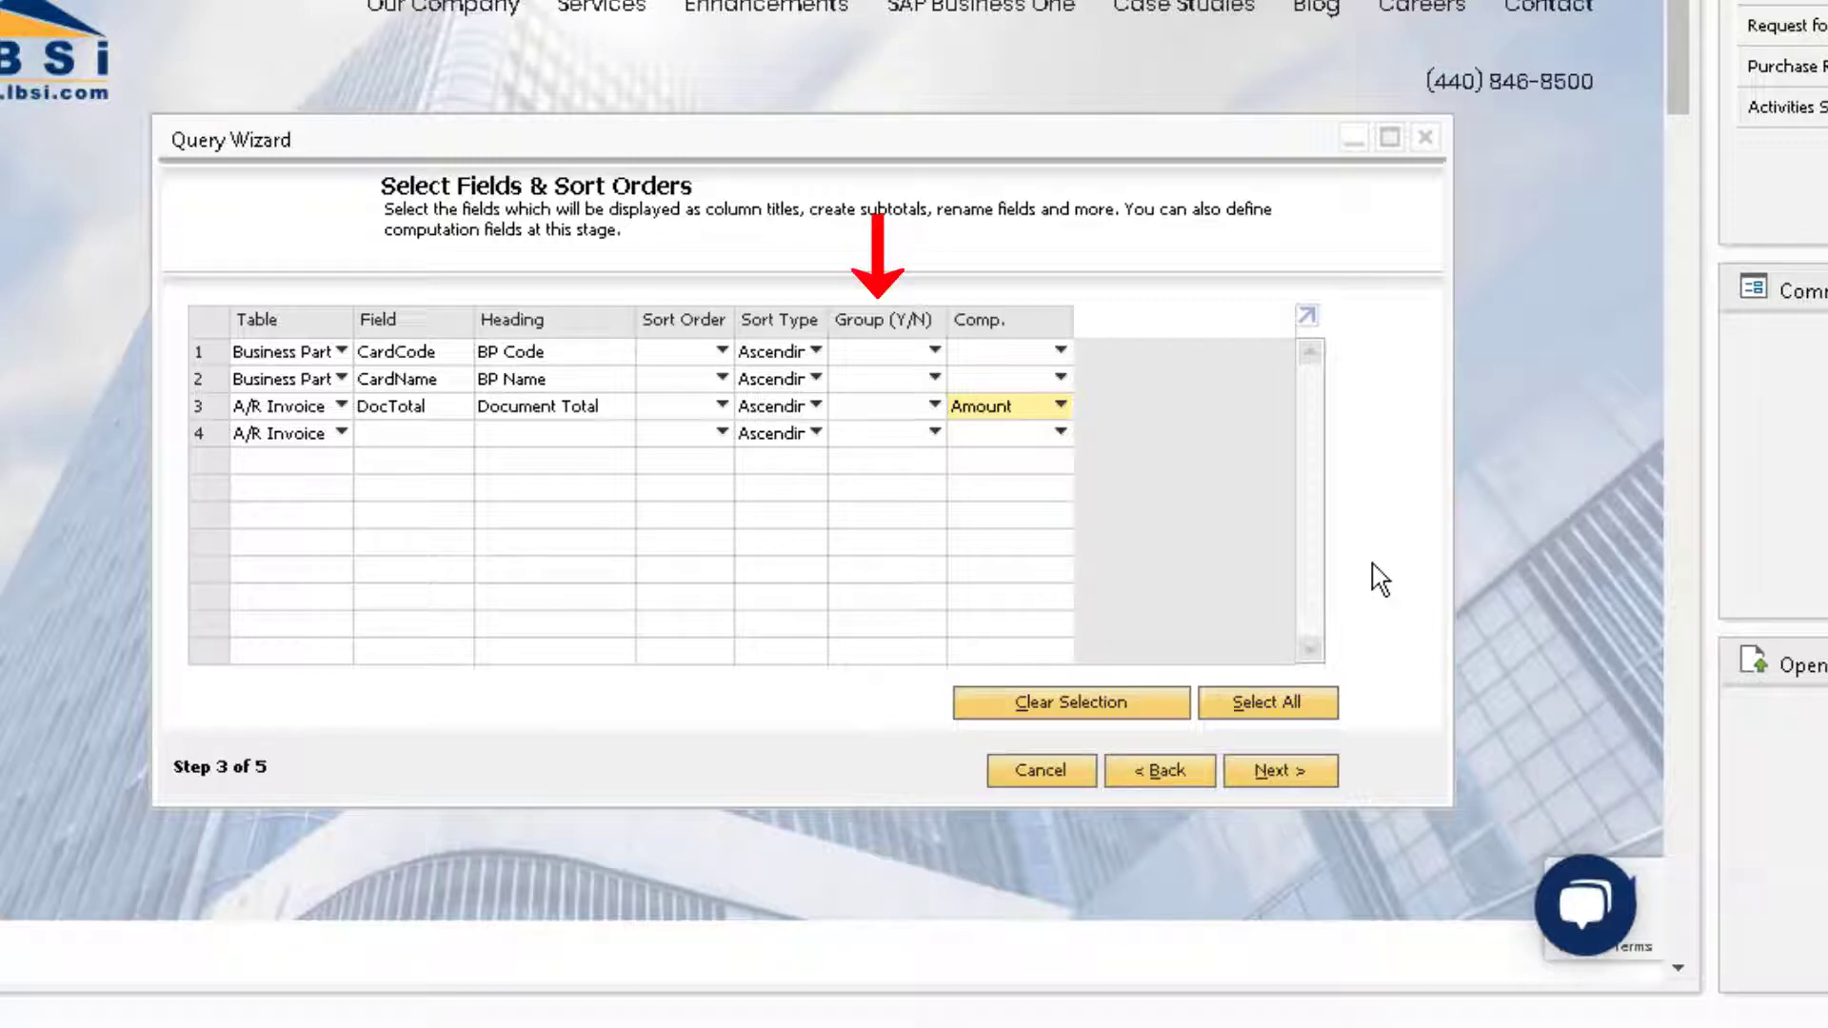
{"action": "left_click", "coordinate": [933, 352]}
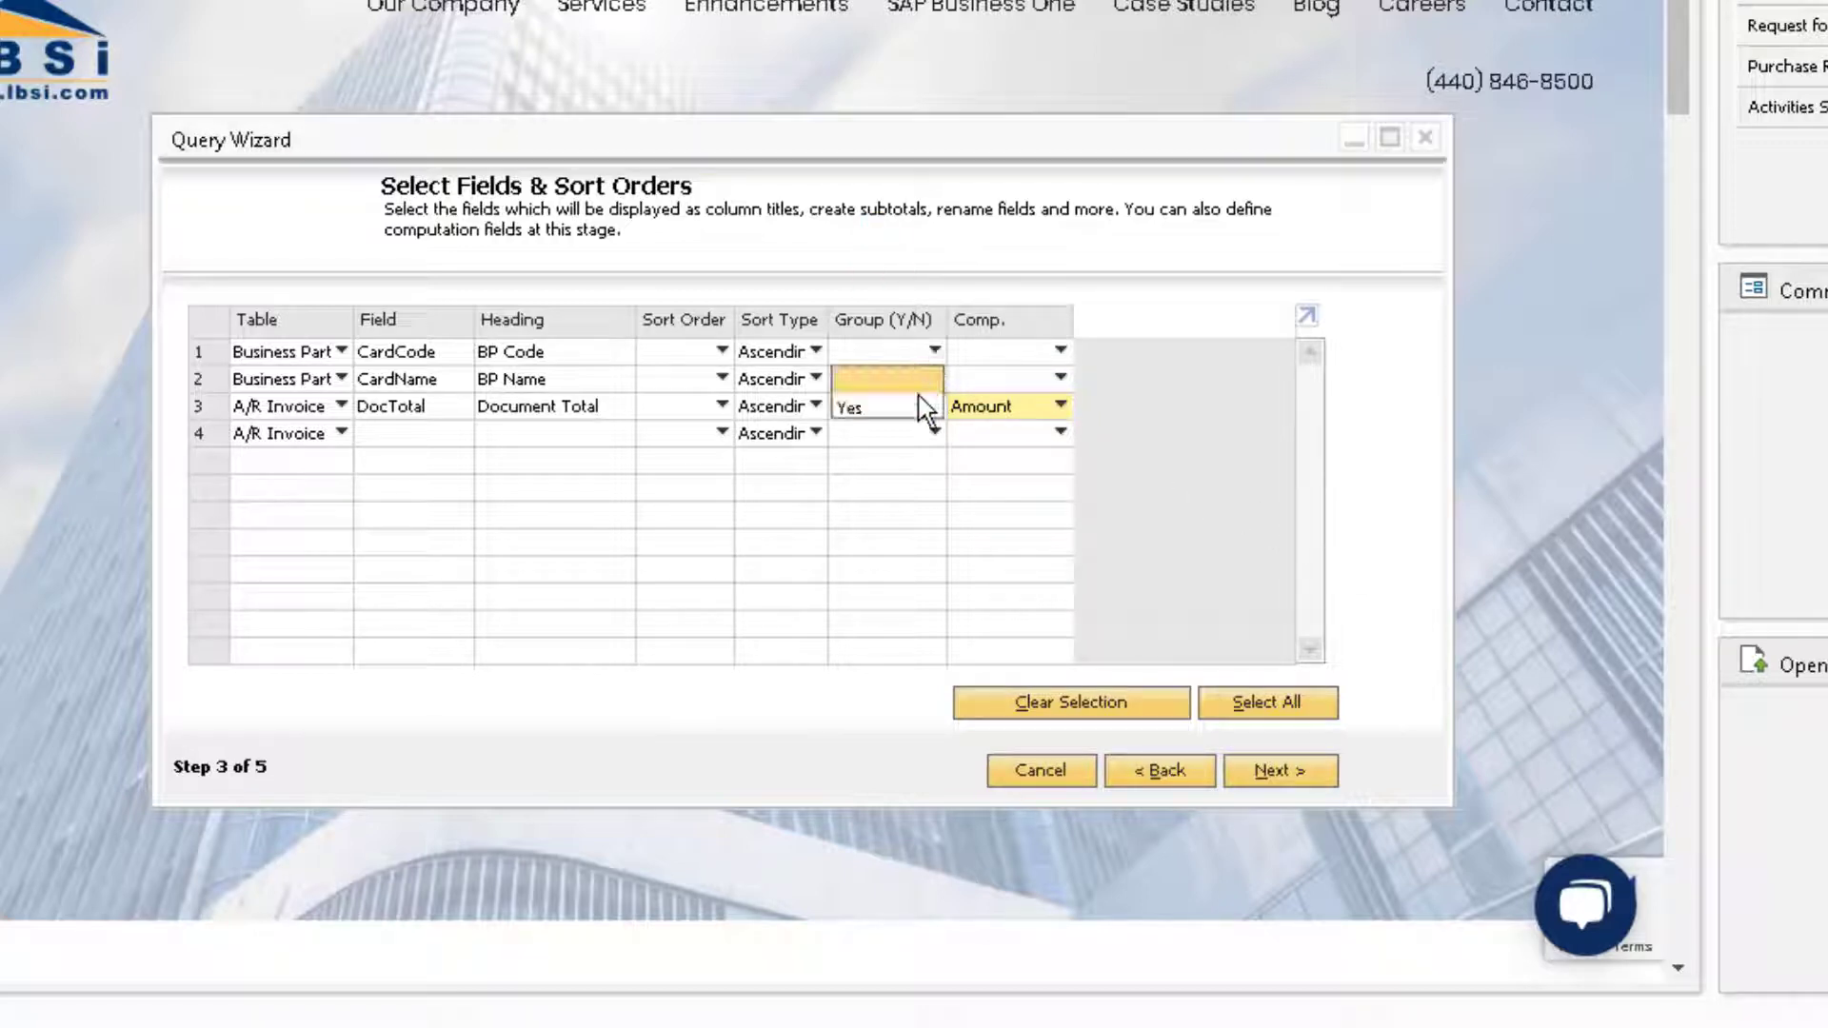
{"action": "left_click", "coordinate": [923, 408]}
{"action": "left_click", "coordinate": [934, 406]}
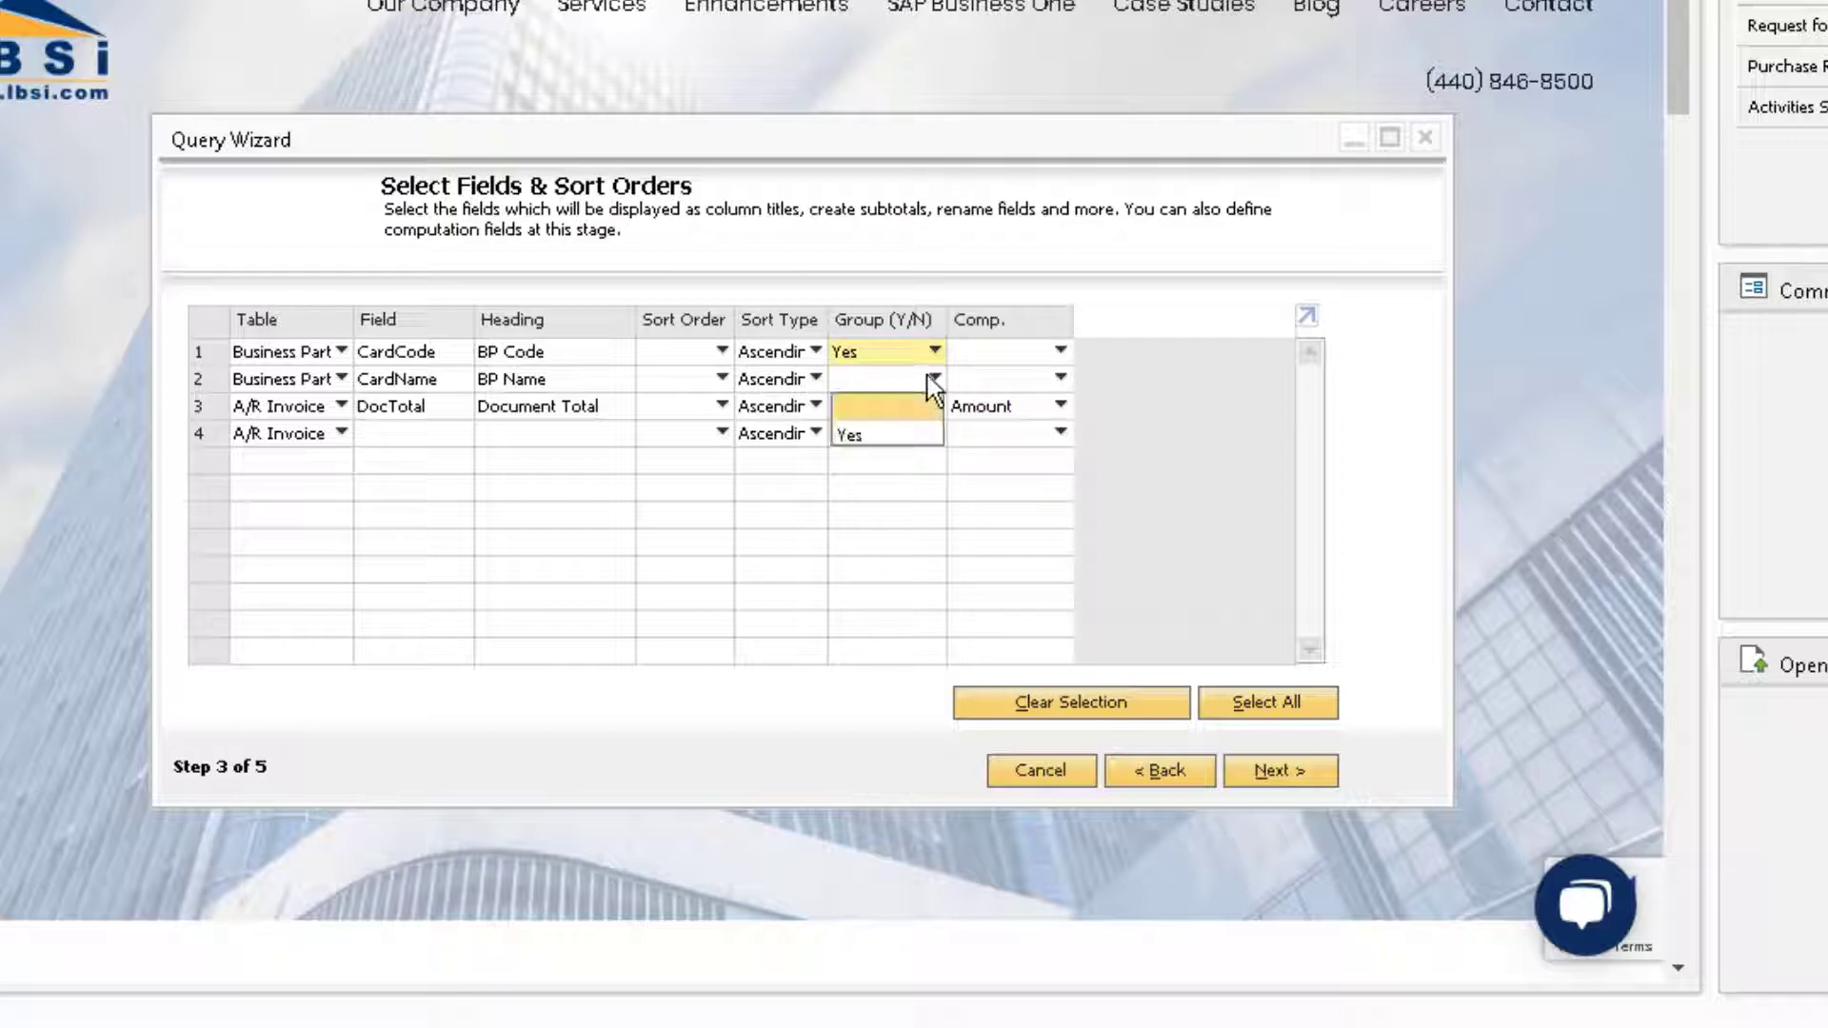
{"action": "left_click", "coordinate": [904, 434]}
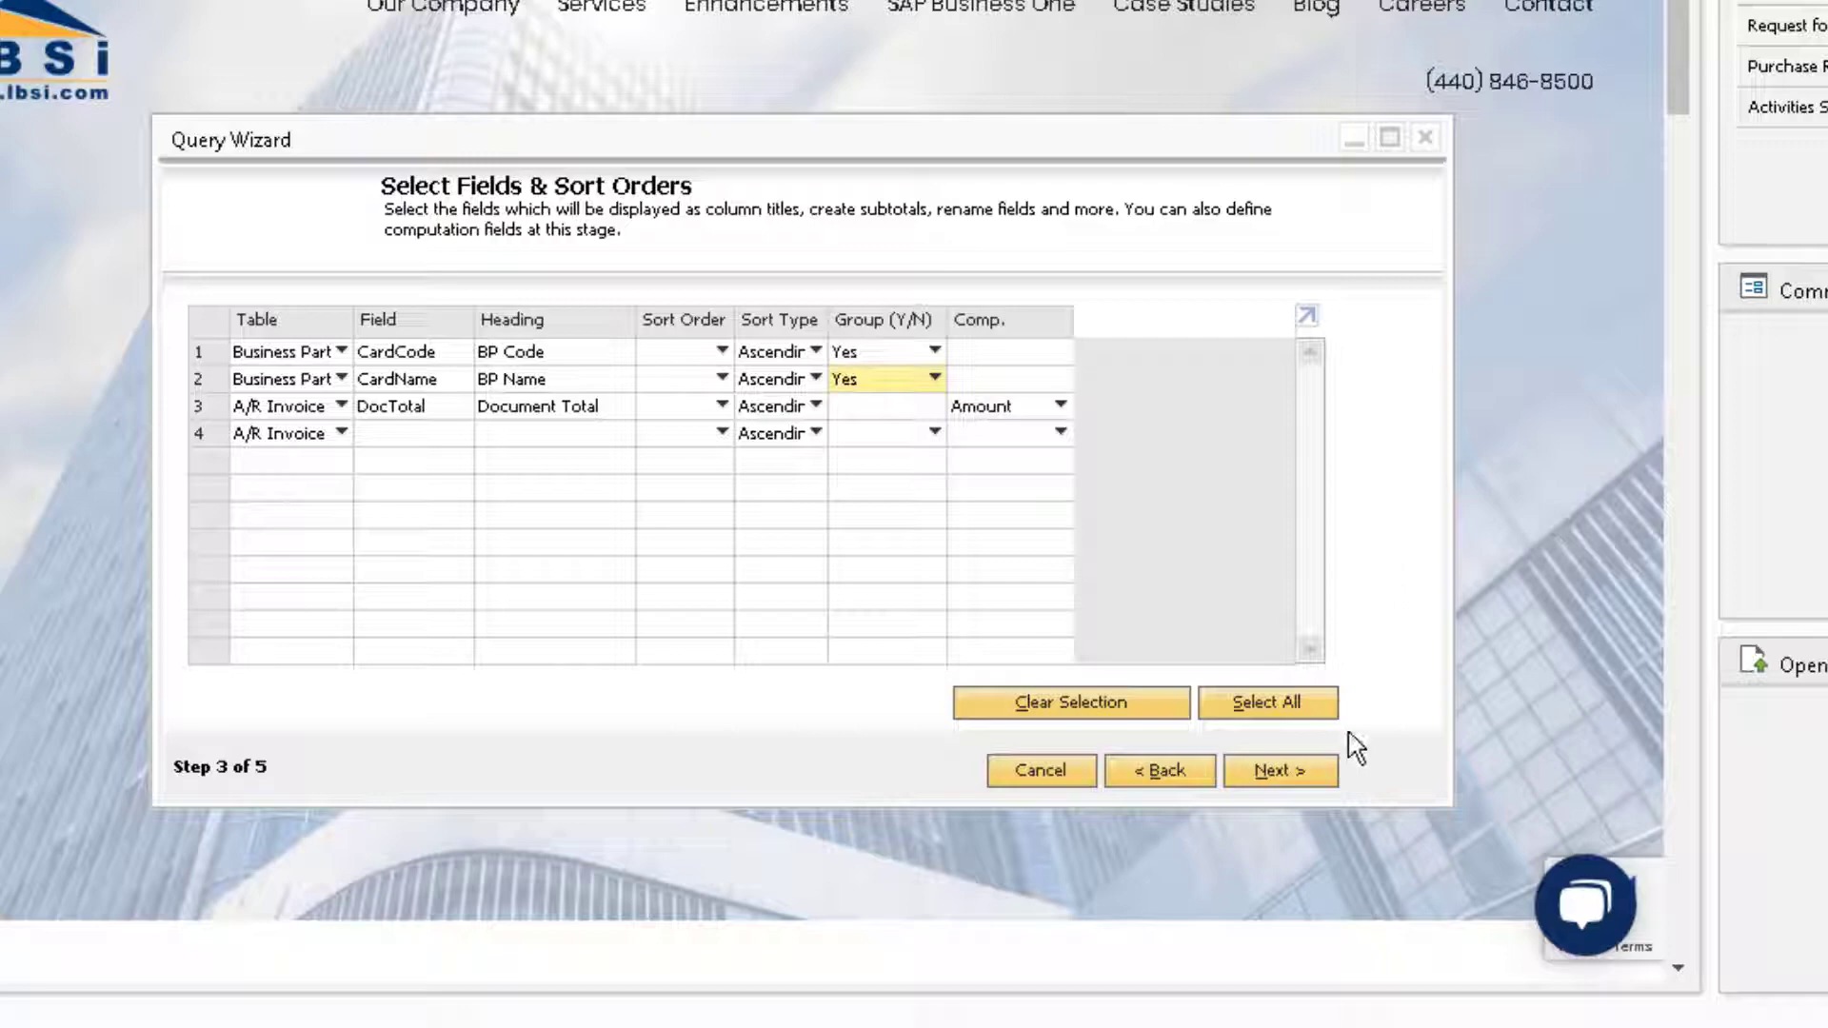
{"action": "left_click", "coordinate": [1304, 773]}
{"action": "left_click", "coordinate": [1306, 776]}
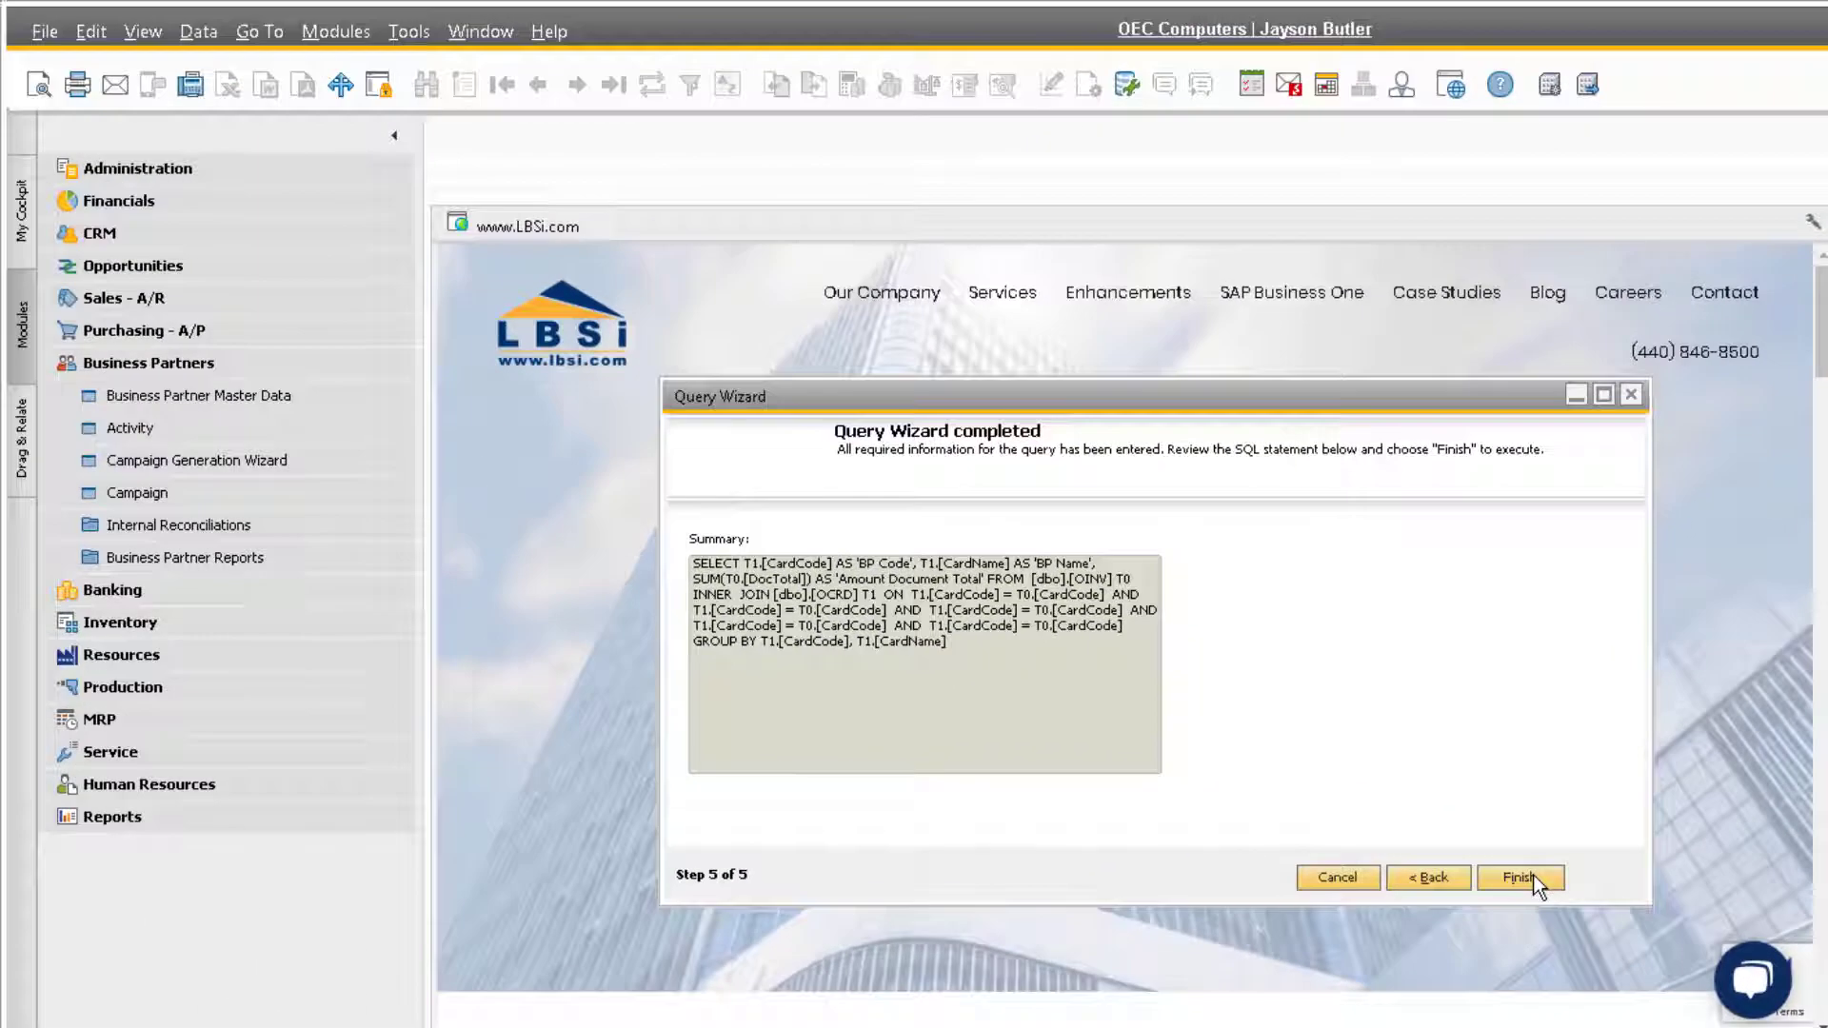
{"action": "left_click", "coordinate": [1528, 878]}
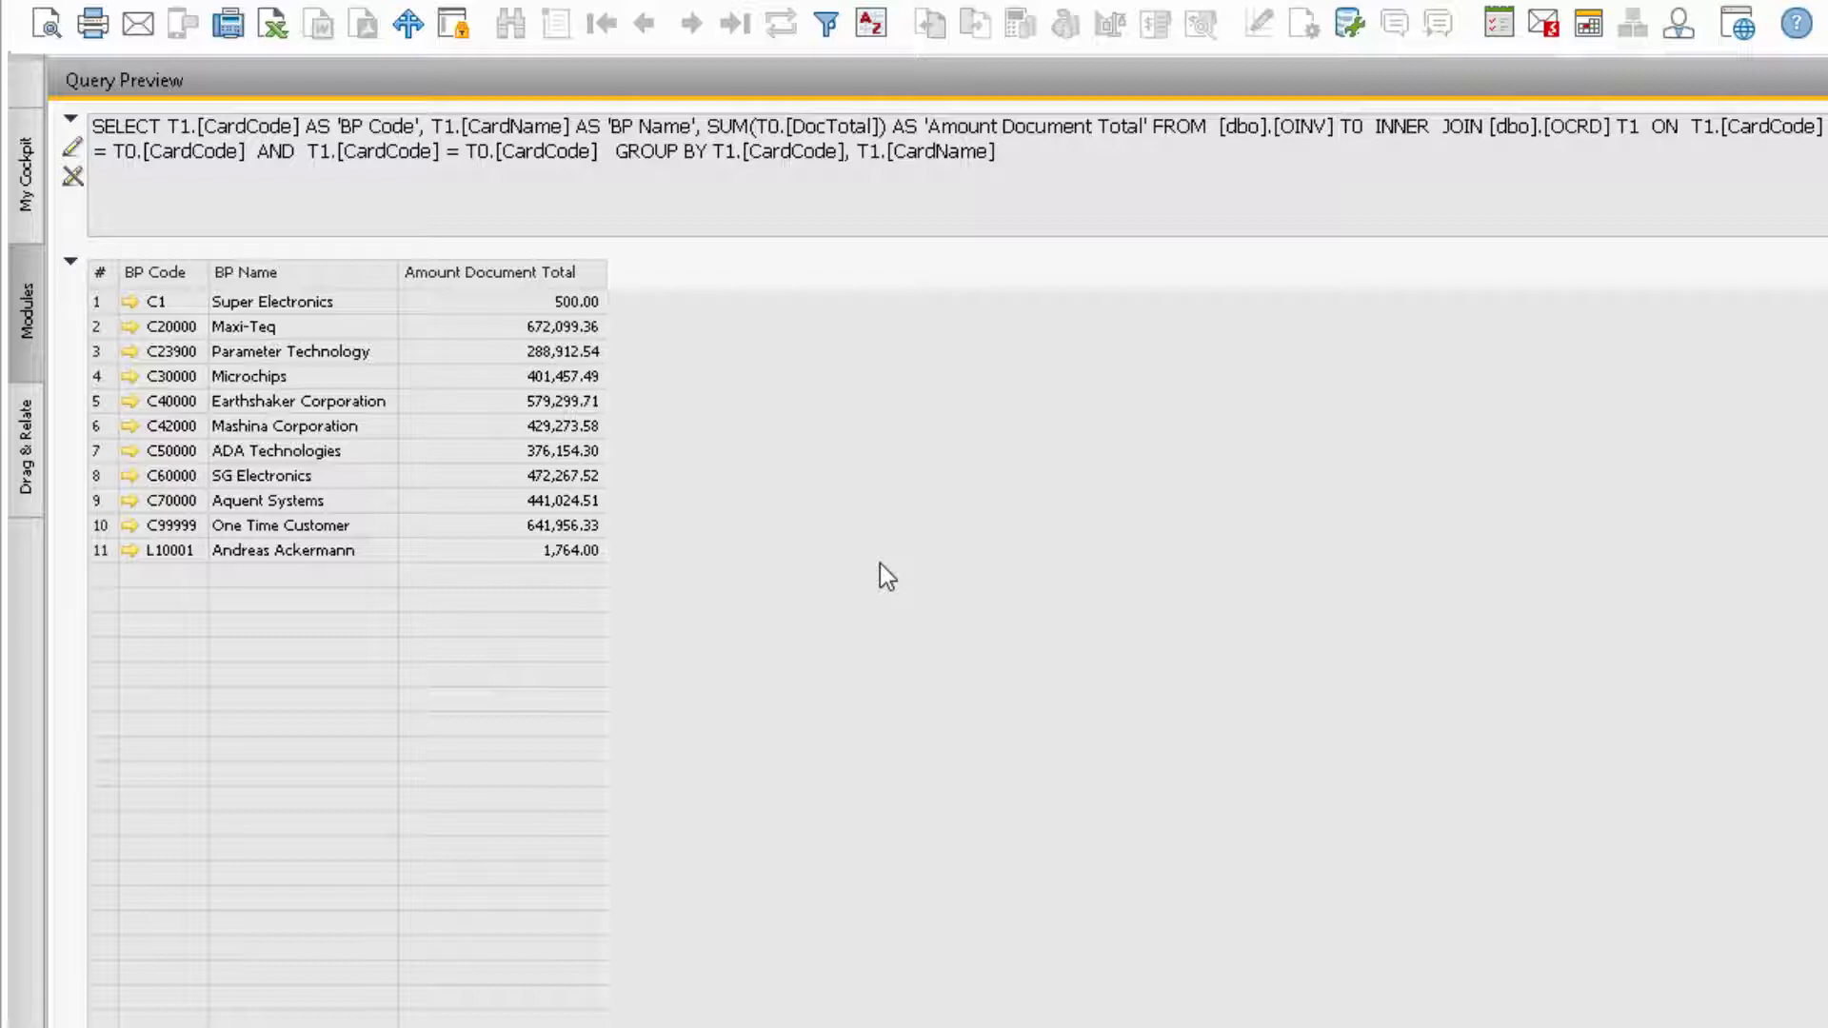
Step: Return to the fields step and give Document Total sort order 1, Descending
{"action": "left_click", "coordinate": [162, 988]}
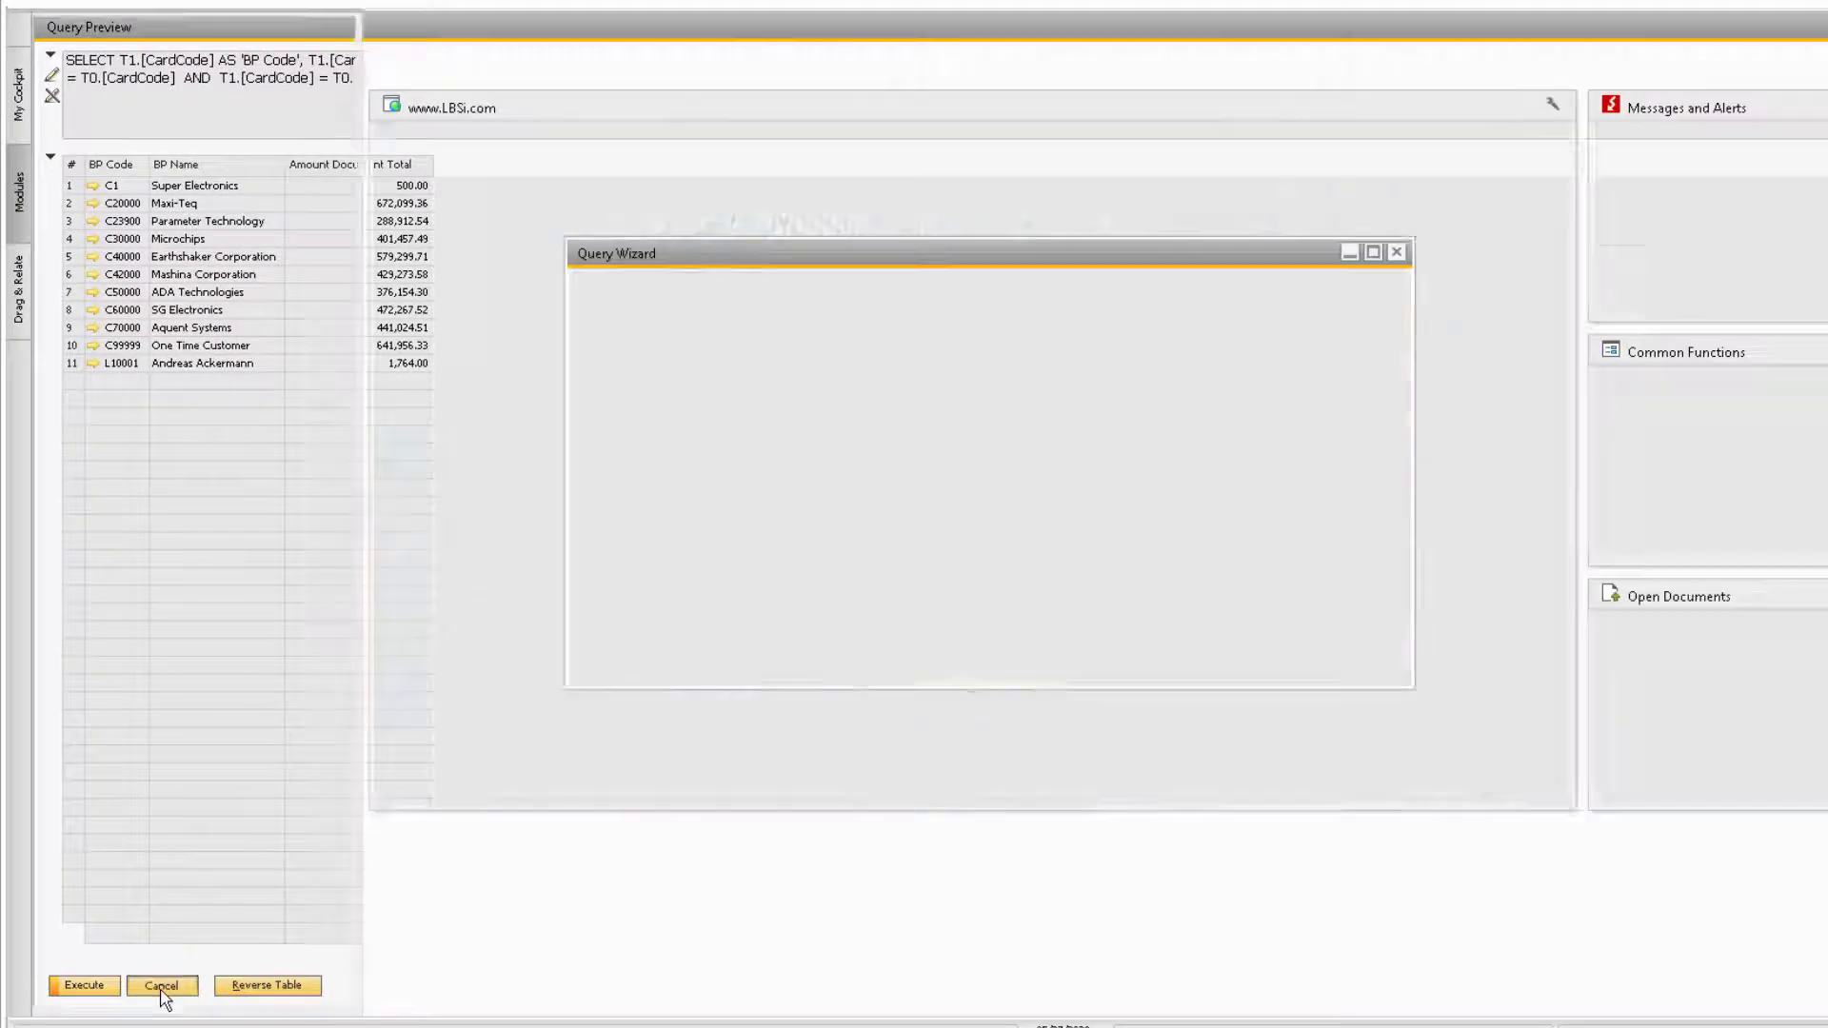
{"action": "left_click", "coordinate": [1248, 662]}
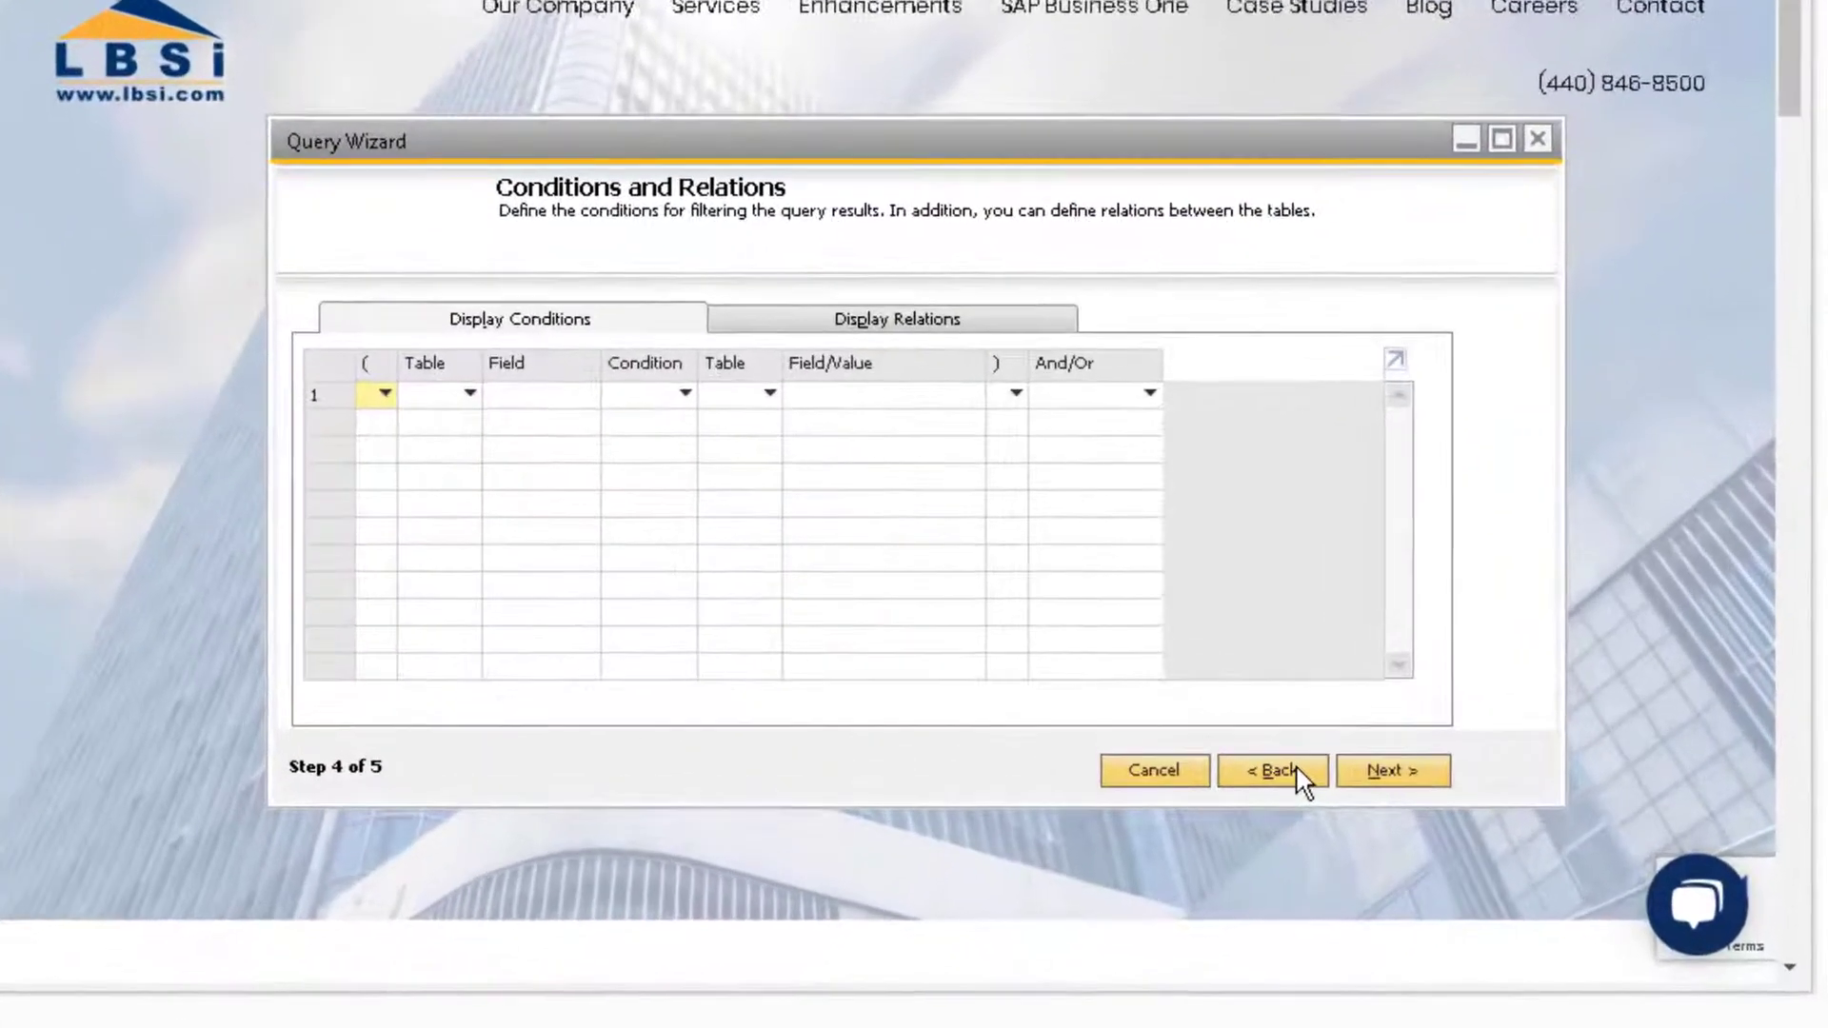
{"action": "left_click", "coordinate": [1238, 661]}
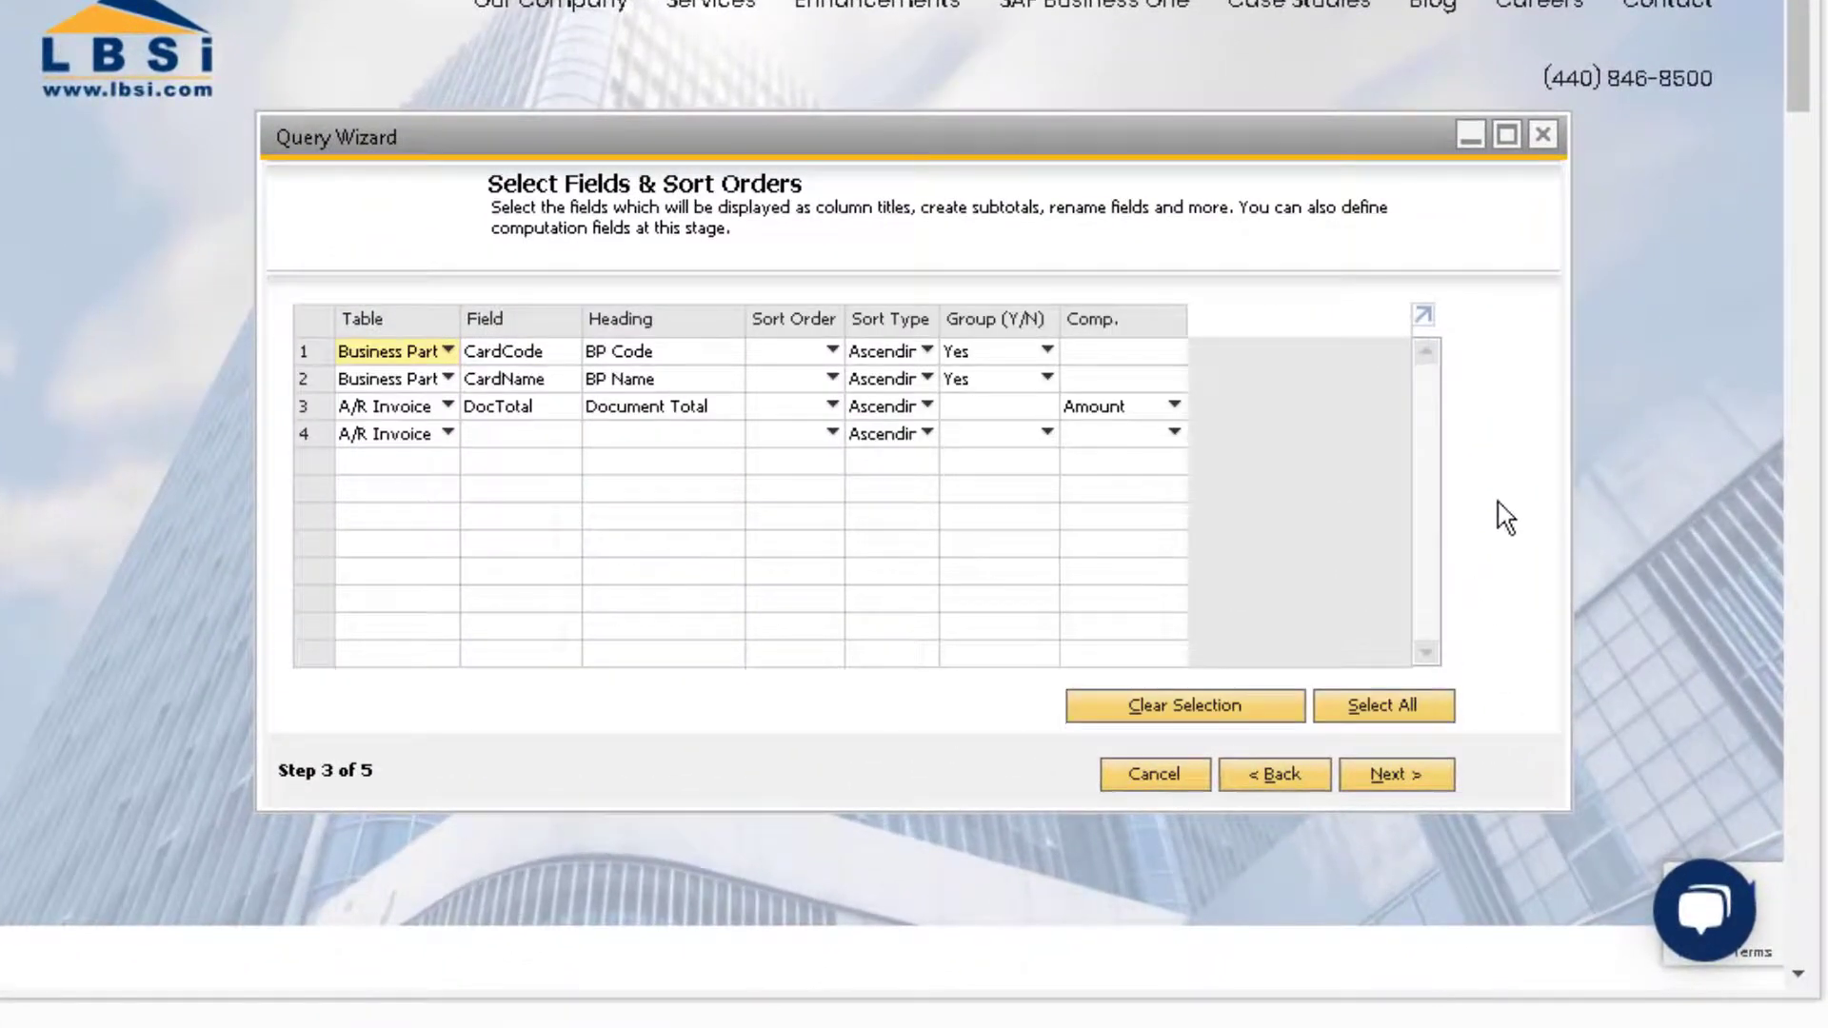
{"action": "left_click", "coordinate": [833, 408]}
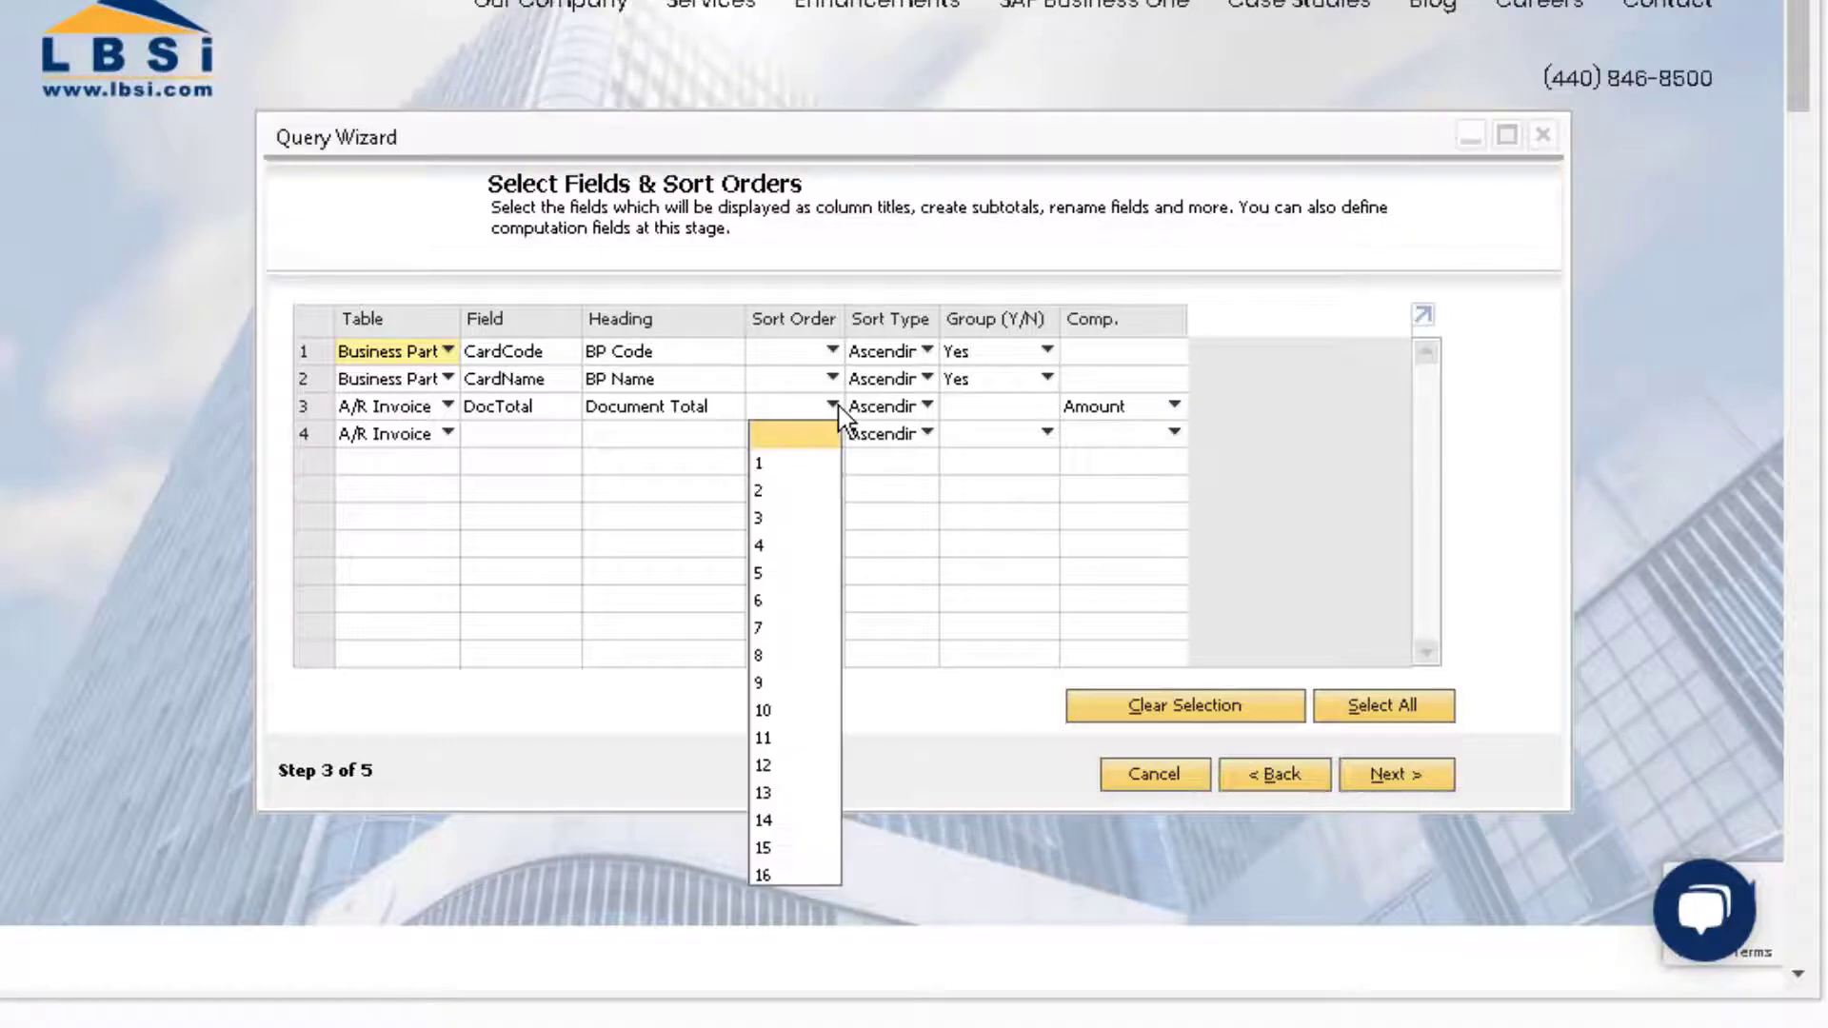
{"action": "left_click", "coordinate": [803, 464]}
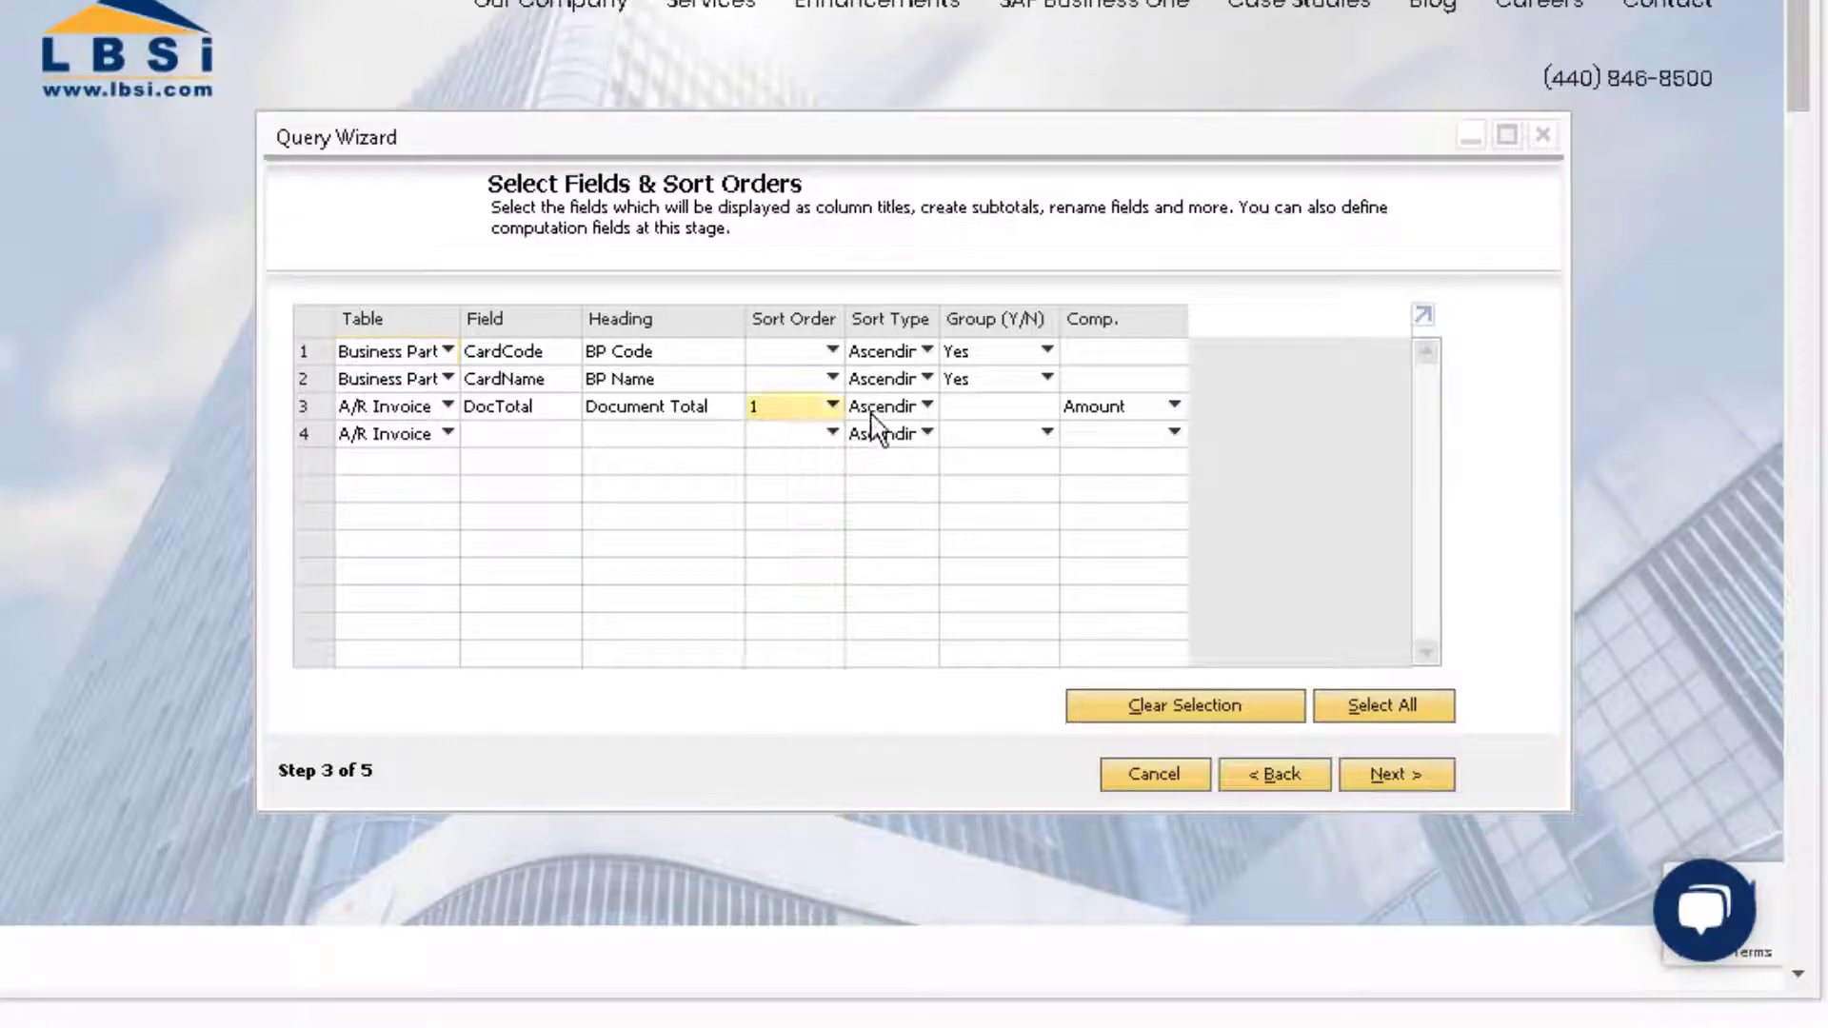
{"action": "left_click", "coordinate": [926, 407]}
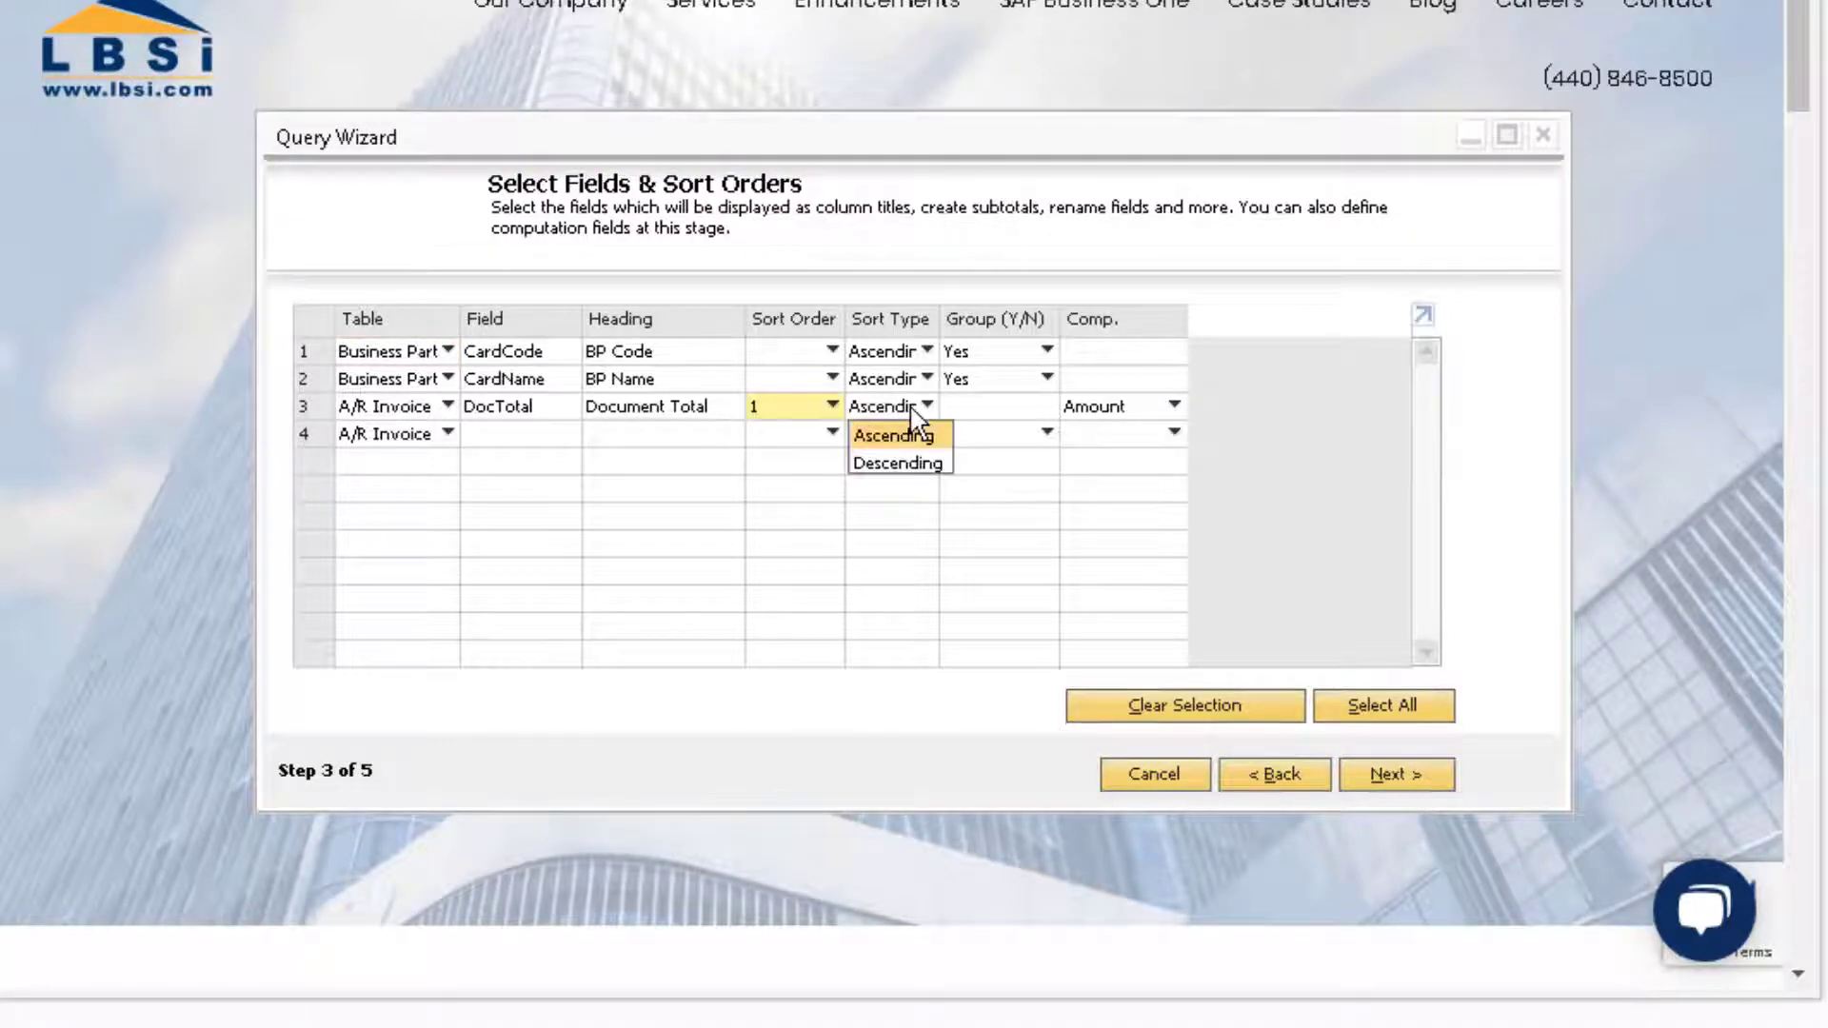
{"action": "left_click", "coordinate": [910, 464]}
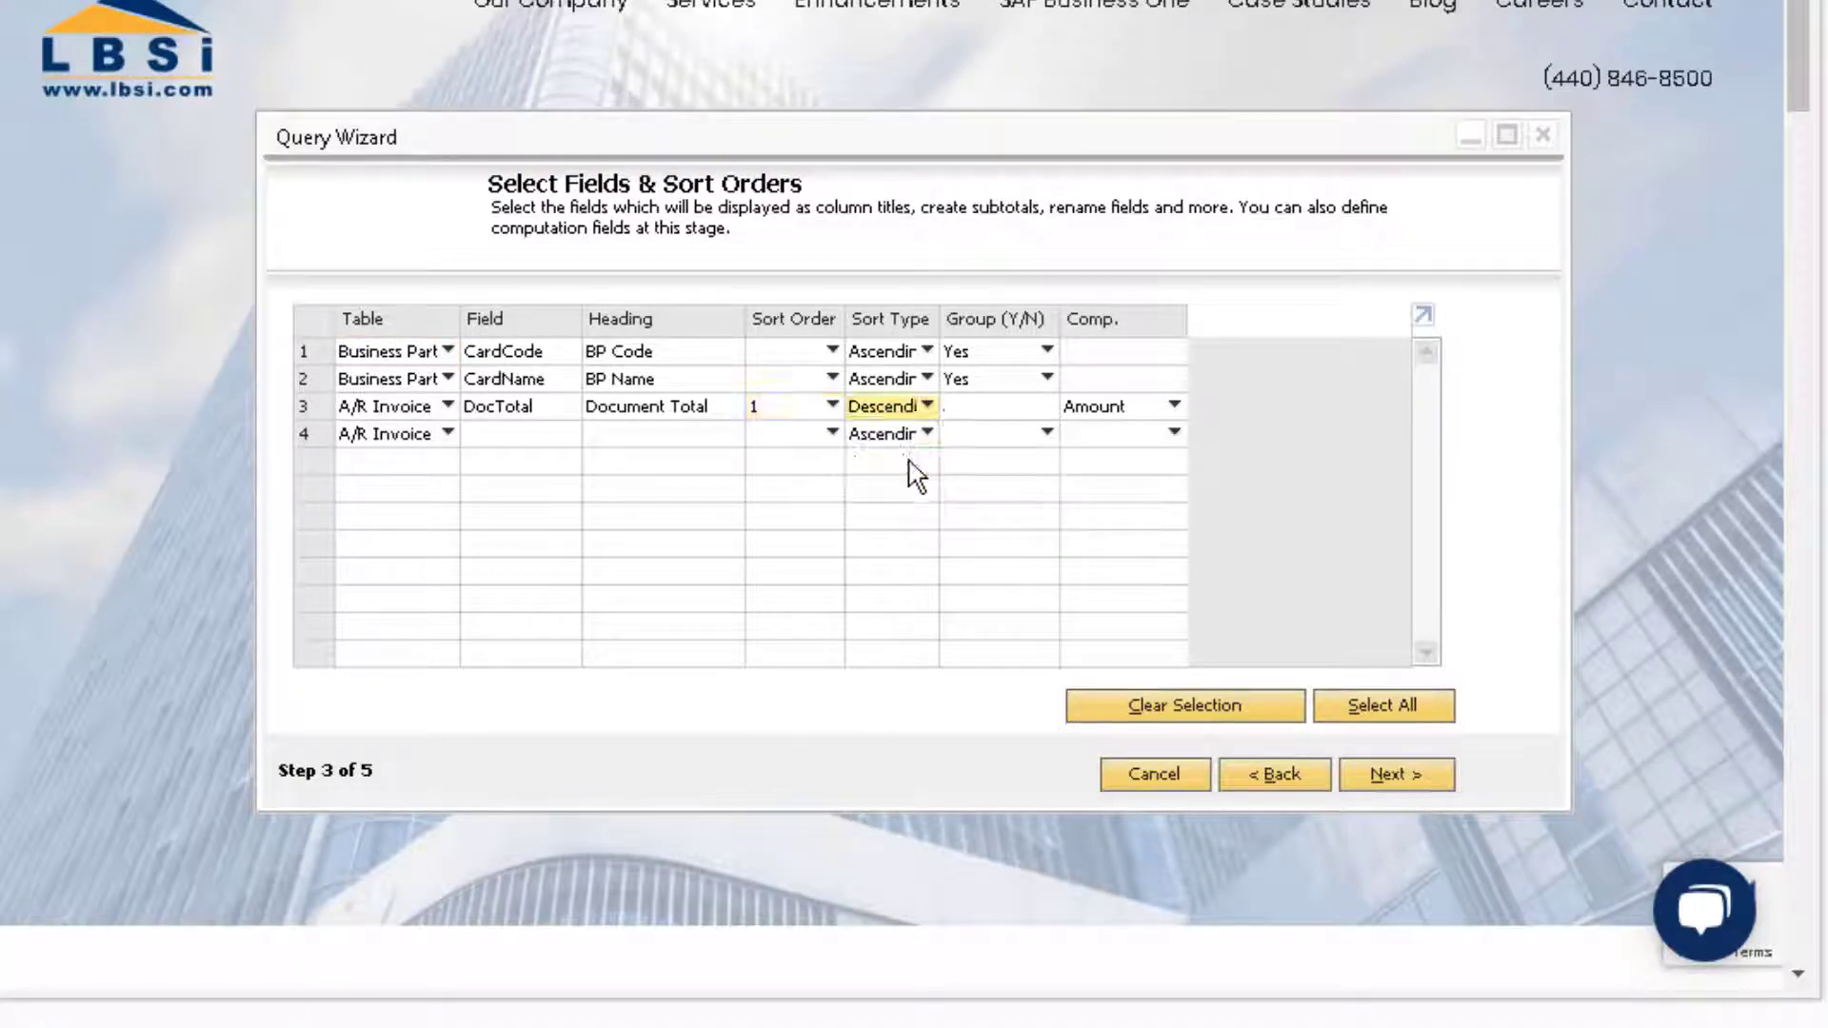
{"action": "left_click", "coordinate": [1428, 786]}
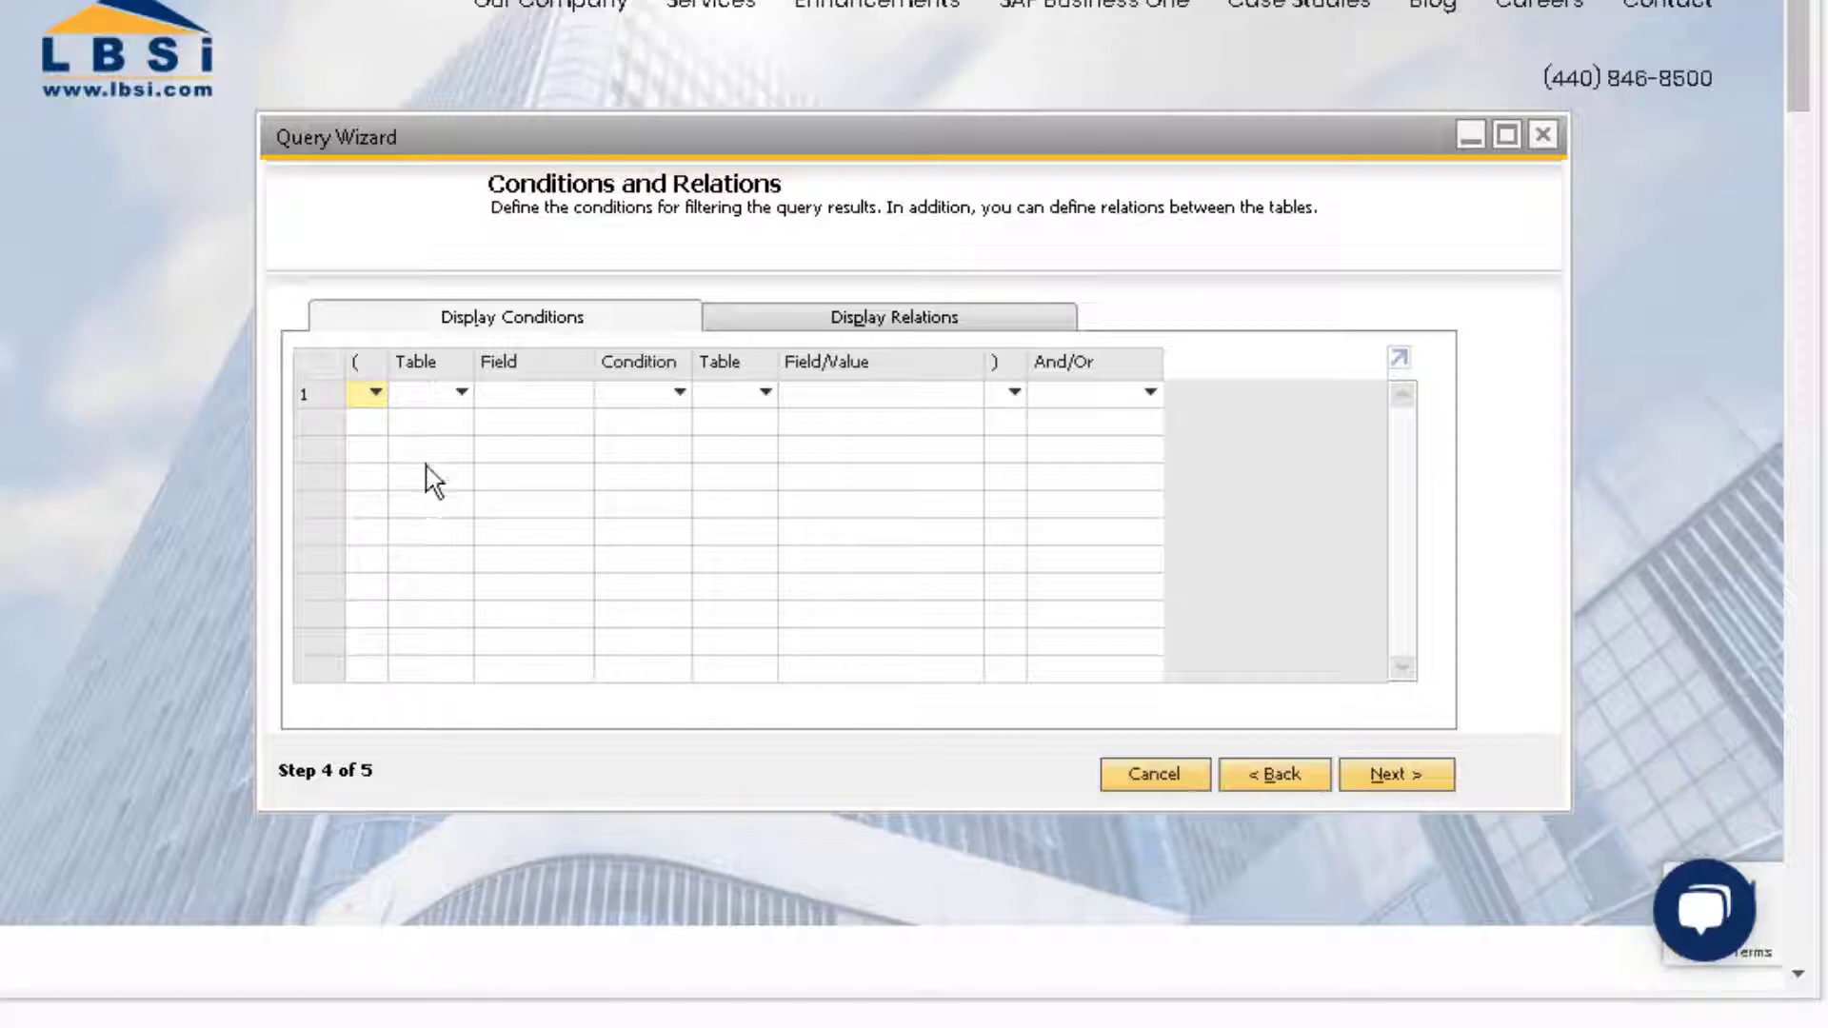
Step: Set the first condition's table to OINV and its field to DocDate
{"action": "left_click", "coordinate": [426, 398]}
{"action": "left_click", "coordinate": [479, 484]}
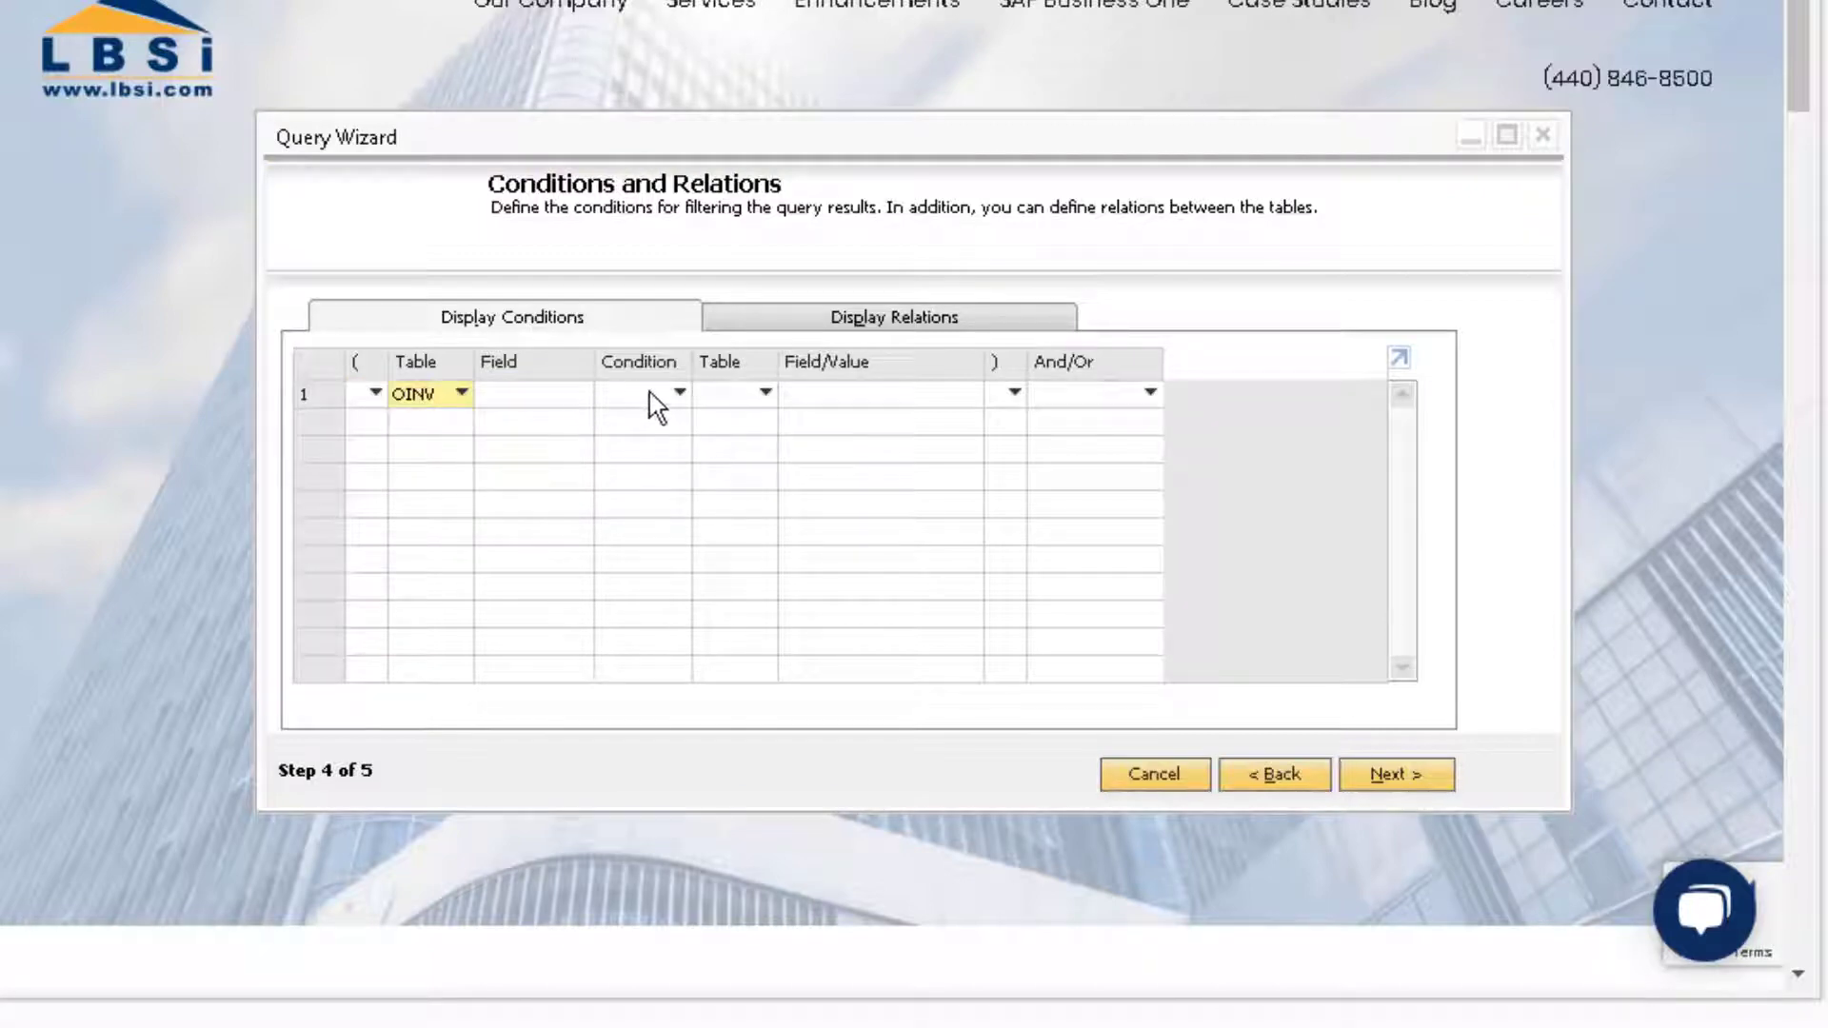
{"action": "left_click", "coordinate": [583, 399]}
{"action": "key", "text": "Tab"}
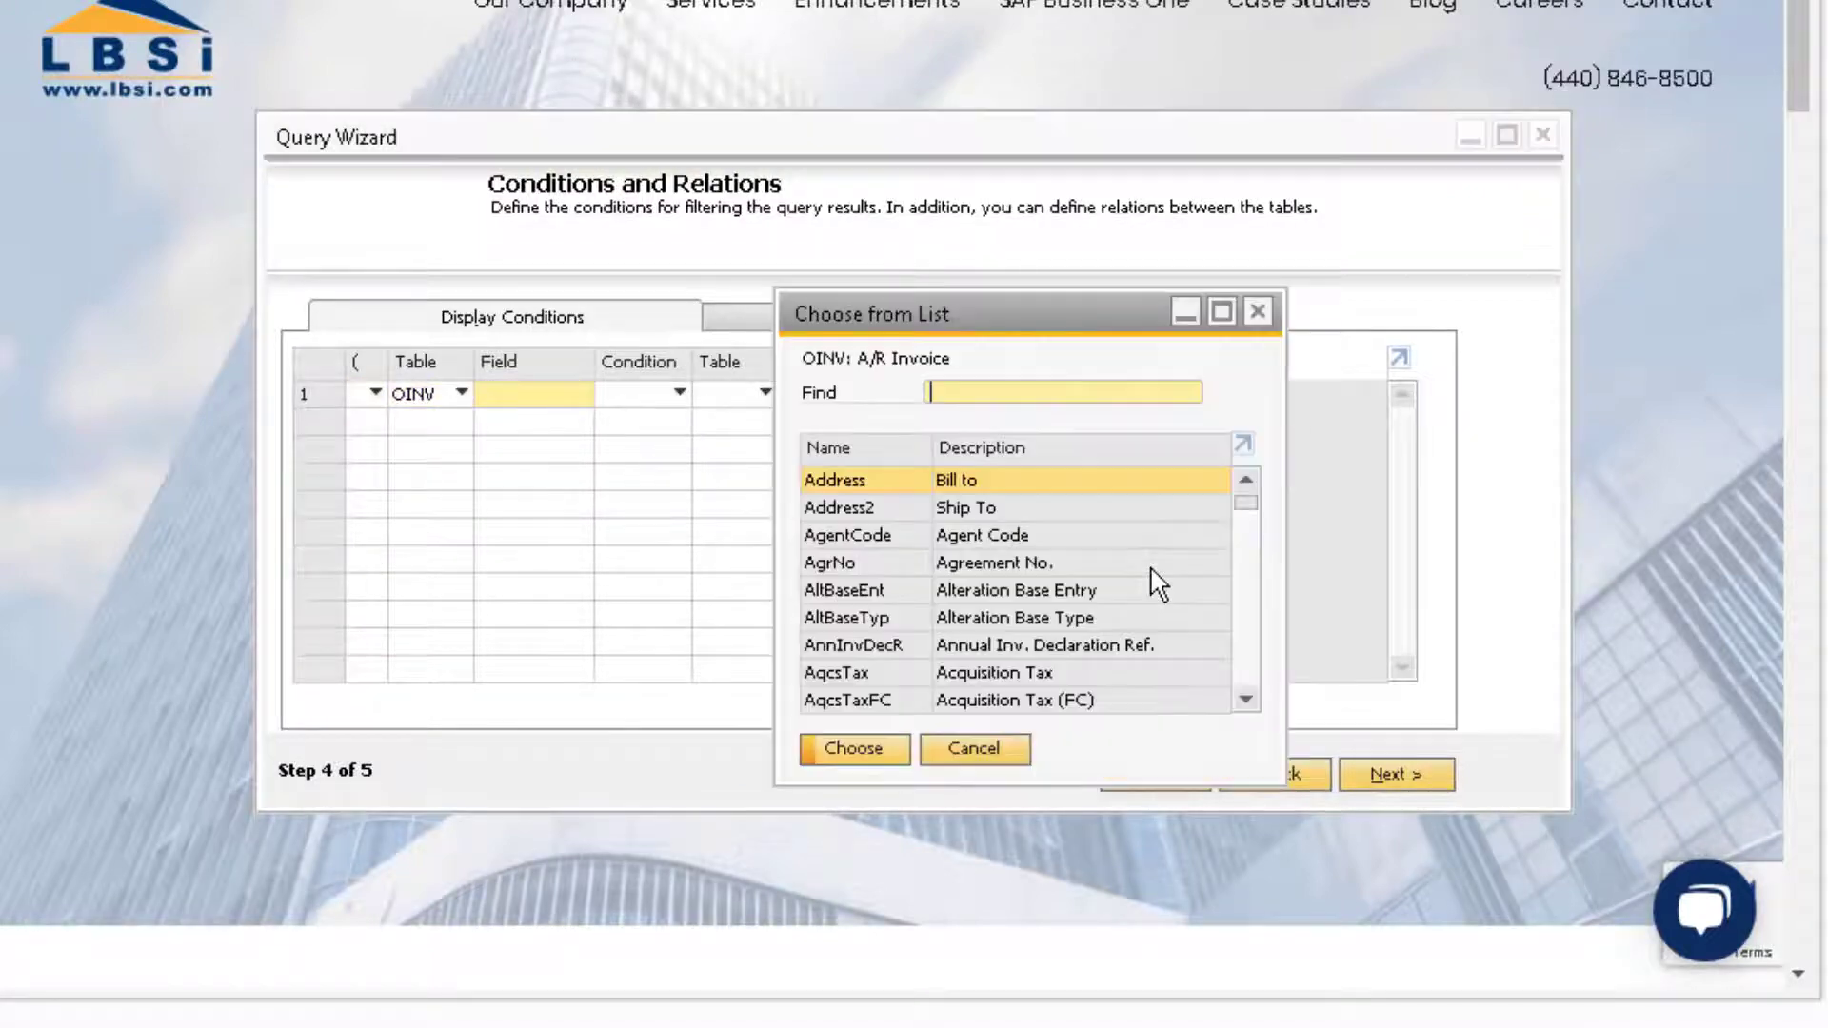
{"action": "type", "text": "docd"}
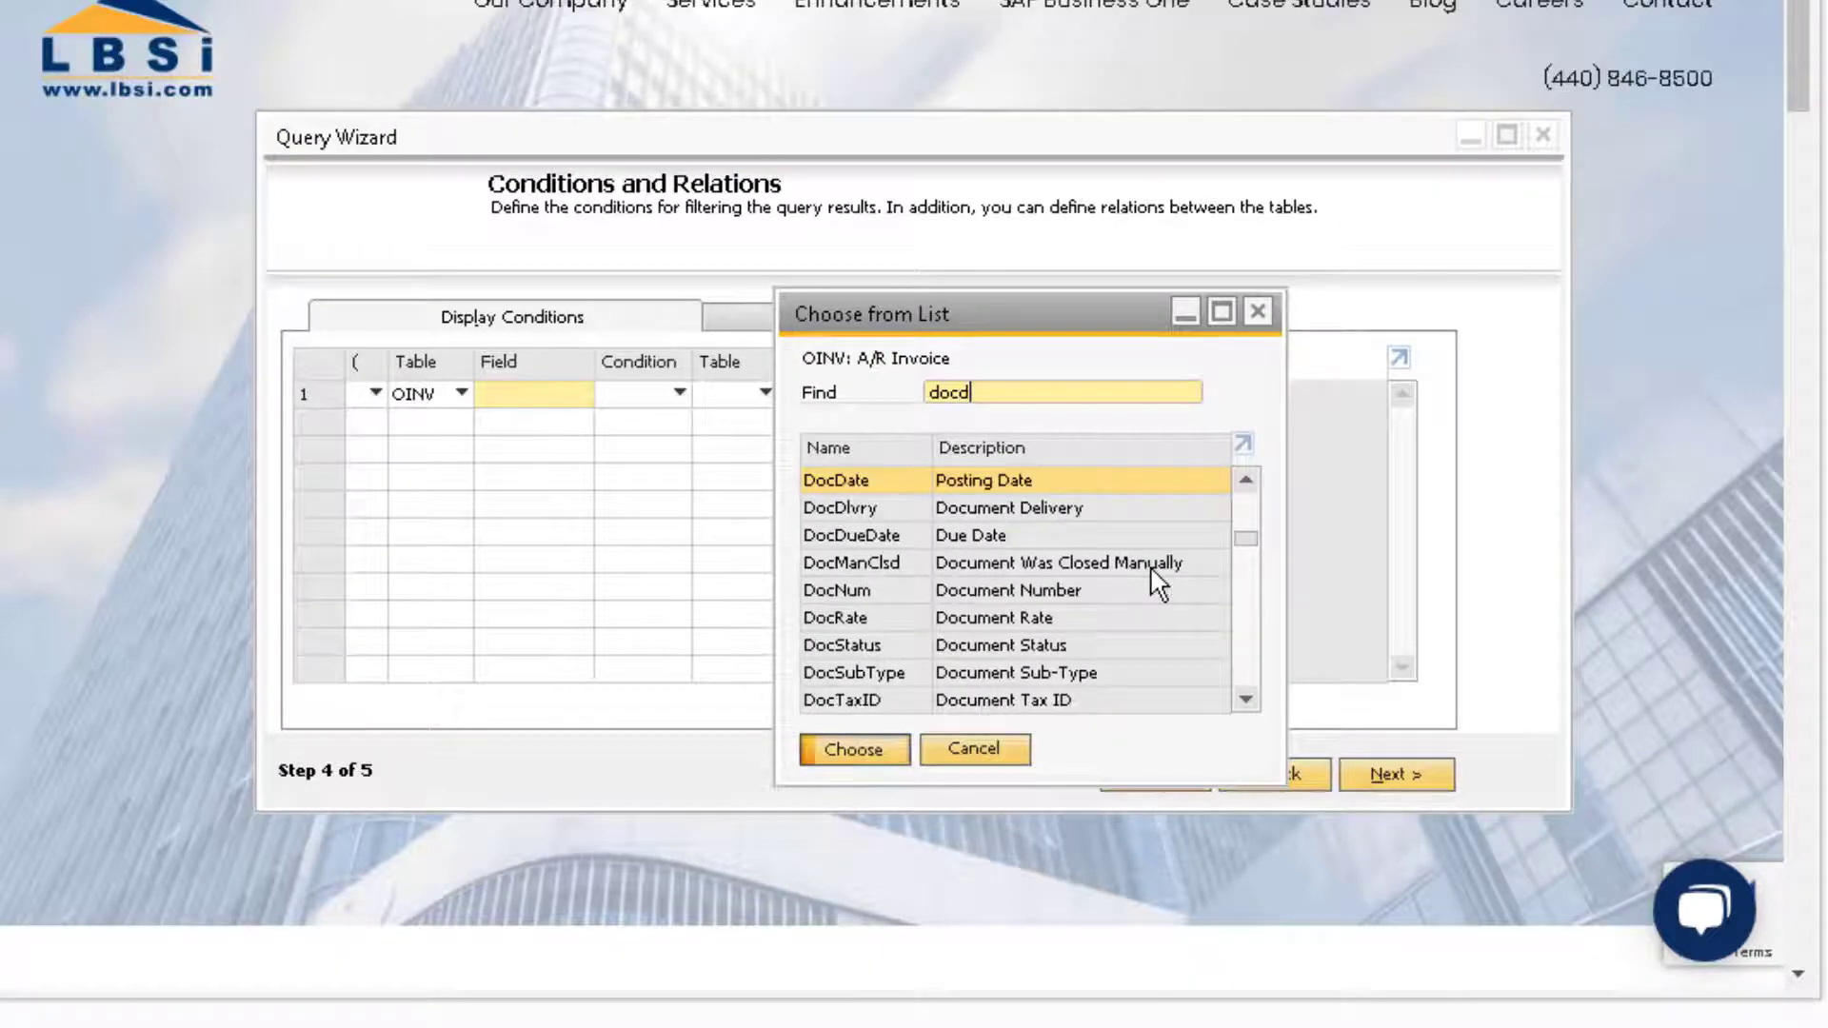
{"action": "key", "text": "Return"}
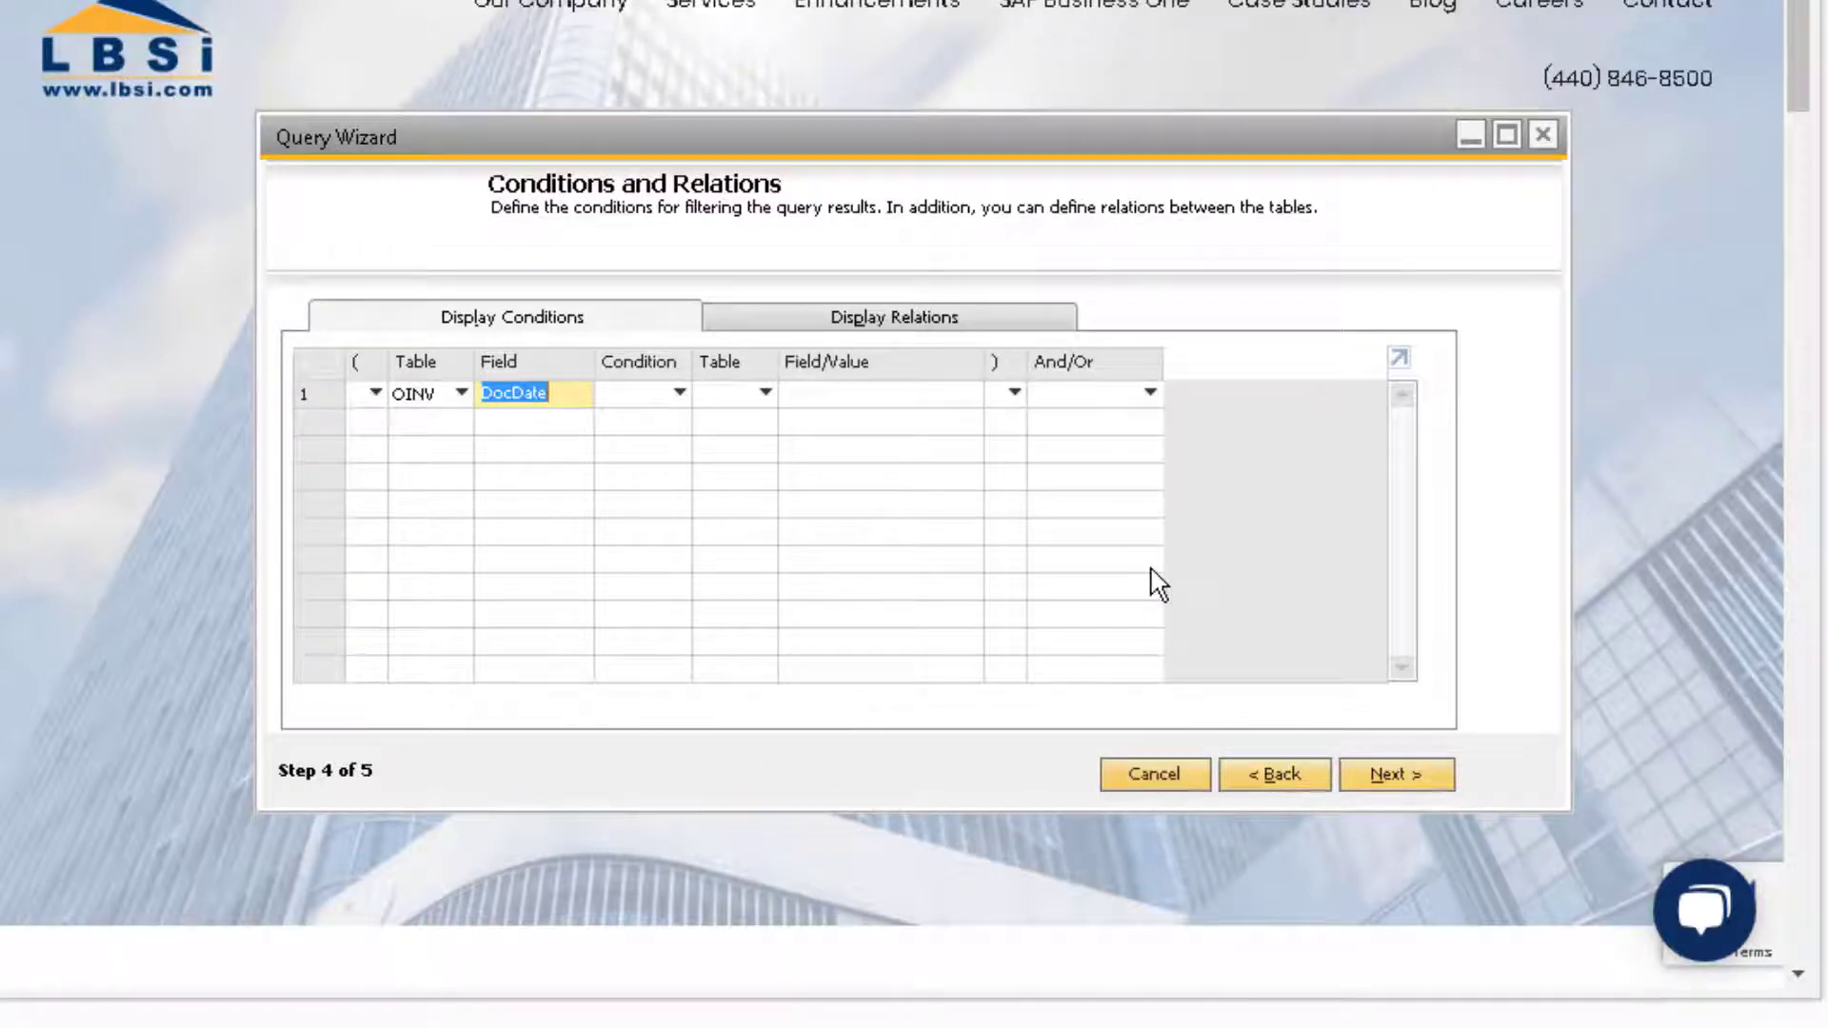
Step: Make the condition Greater or Equal to the [%0] prompt, linked with And
{"action": "left_click", "coordinate": [678, 393]}
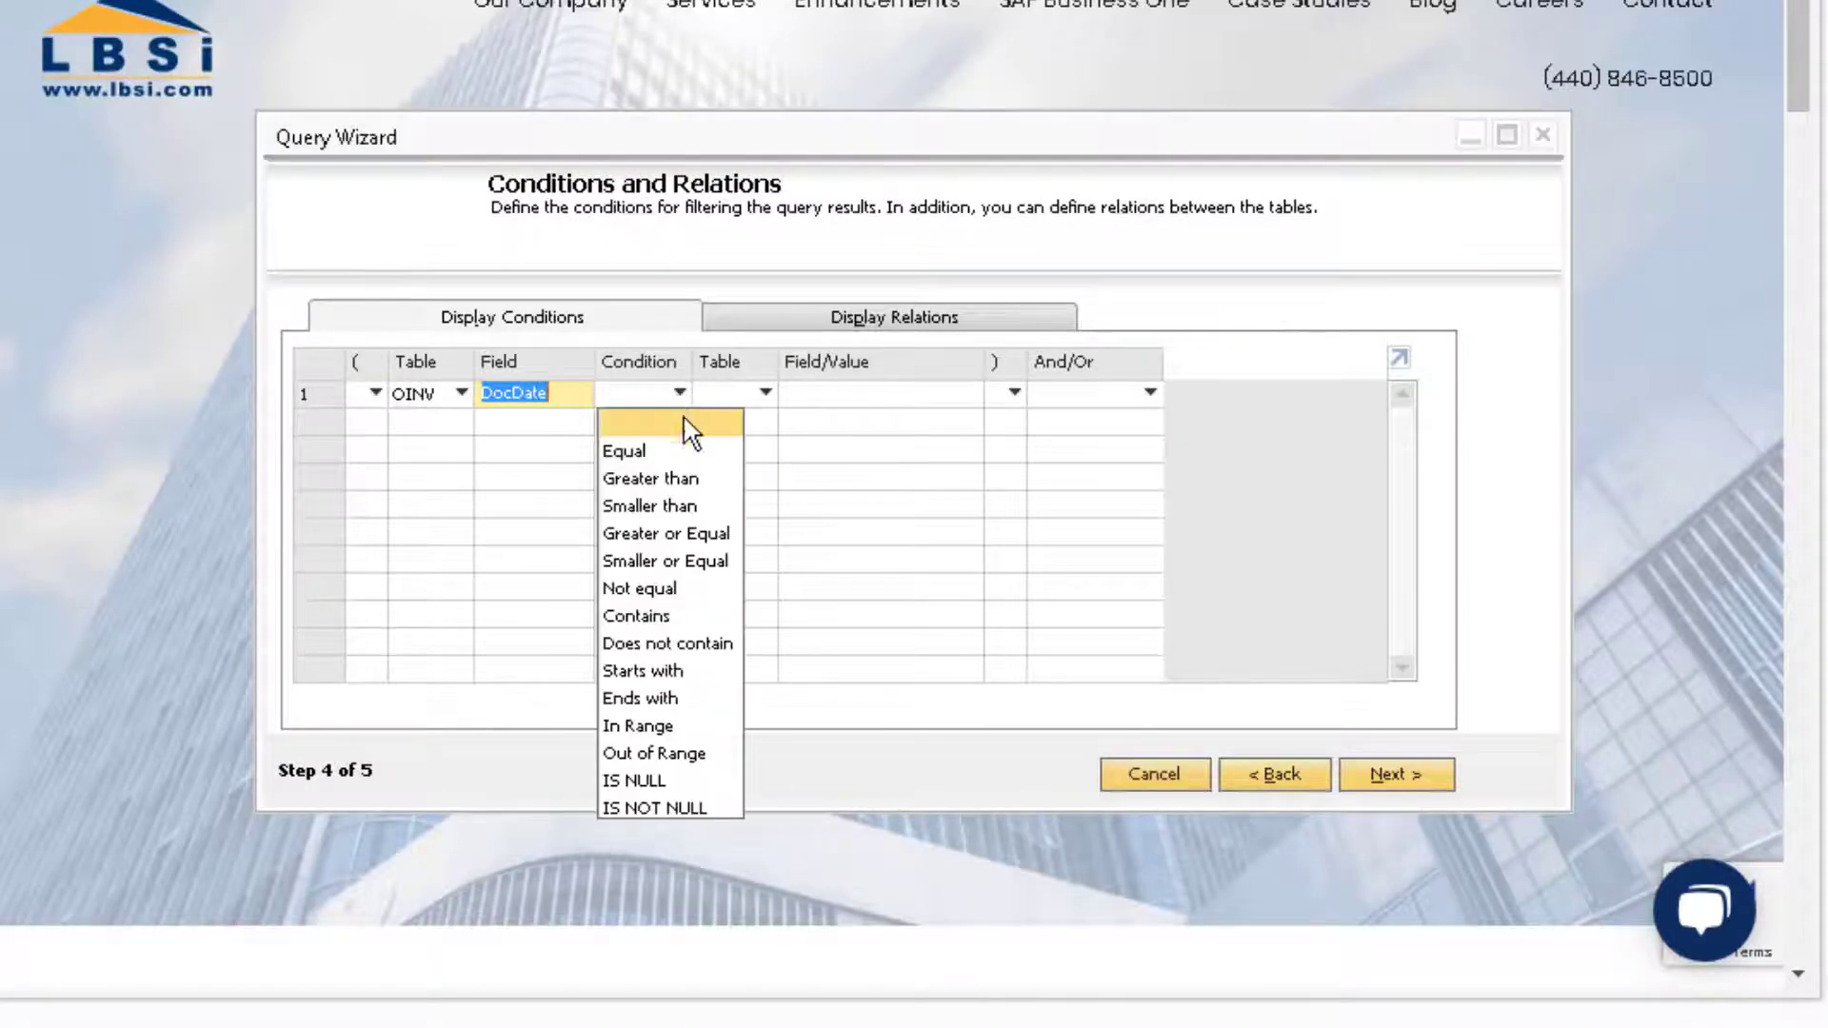
{"action": "left_click", "coordinate": [706, 535]}
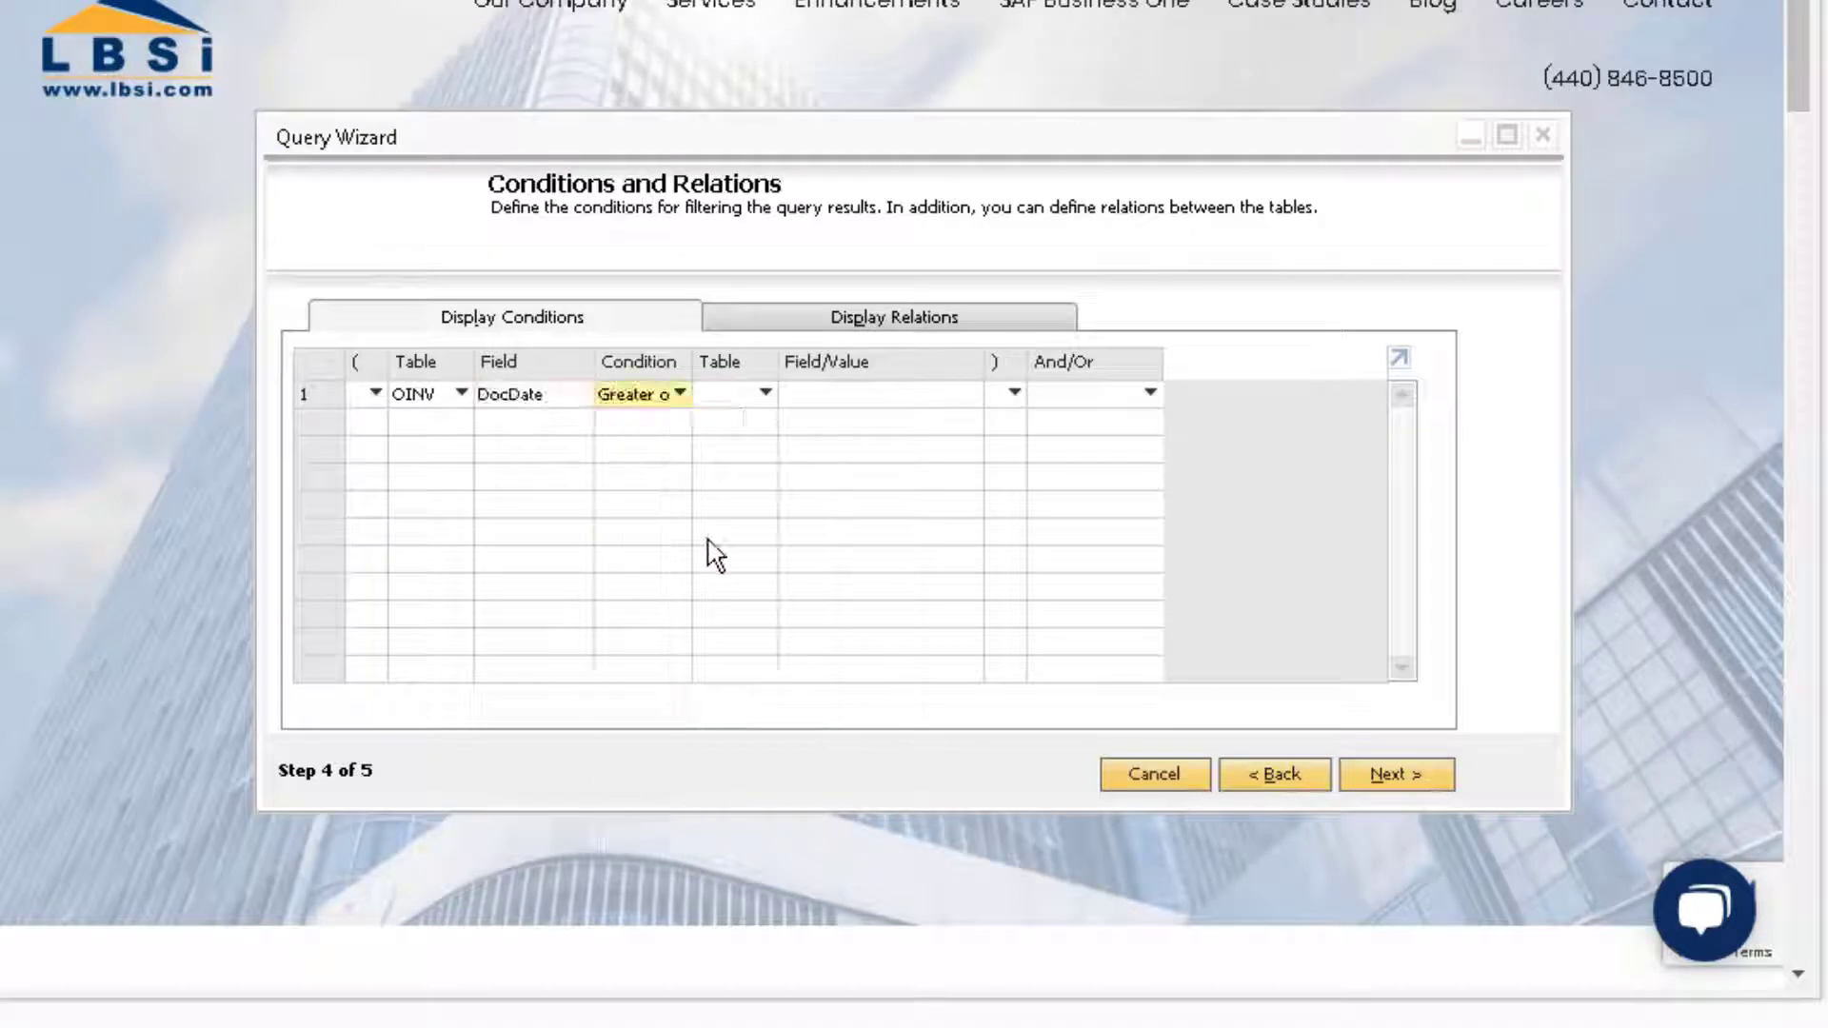
{"action": "left_click", "coordinate": [837, 411]}
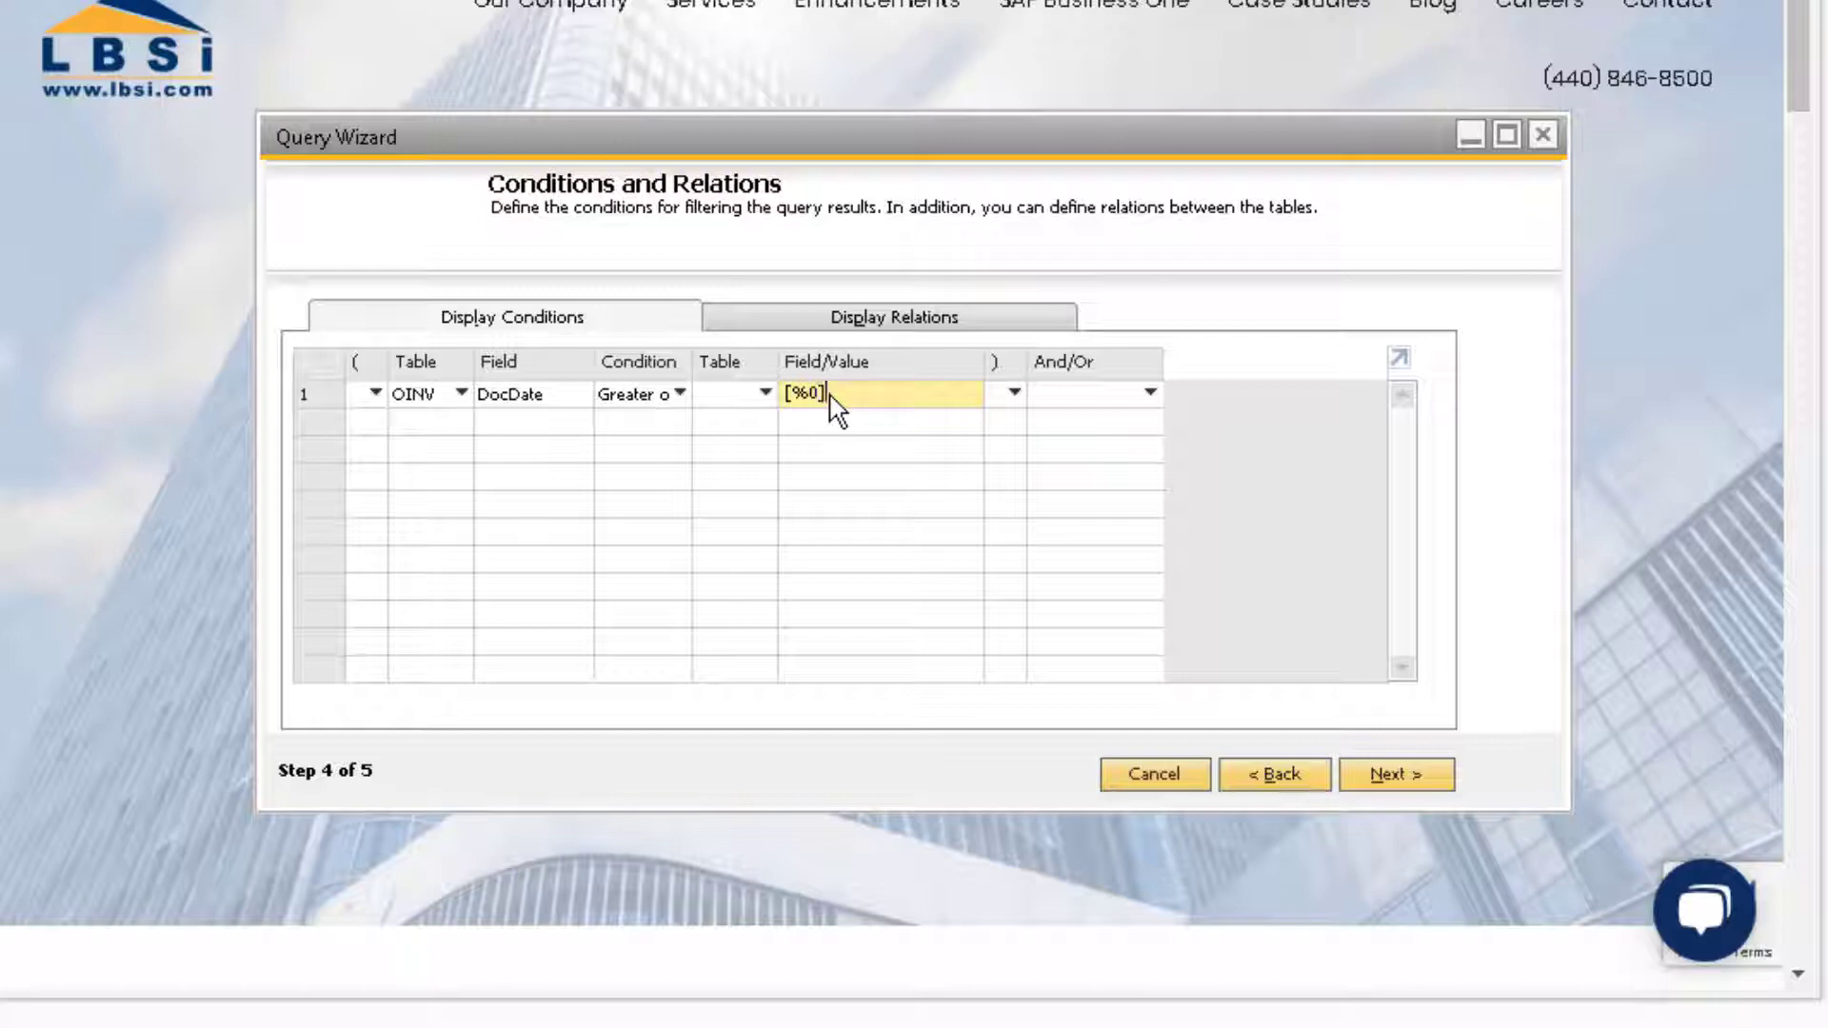
{"action": "type", "text": "[%0]"}
{"action": "left_click", "coordinate": [1091, 394]}
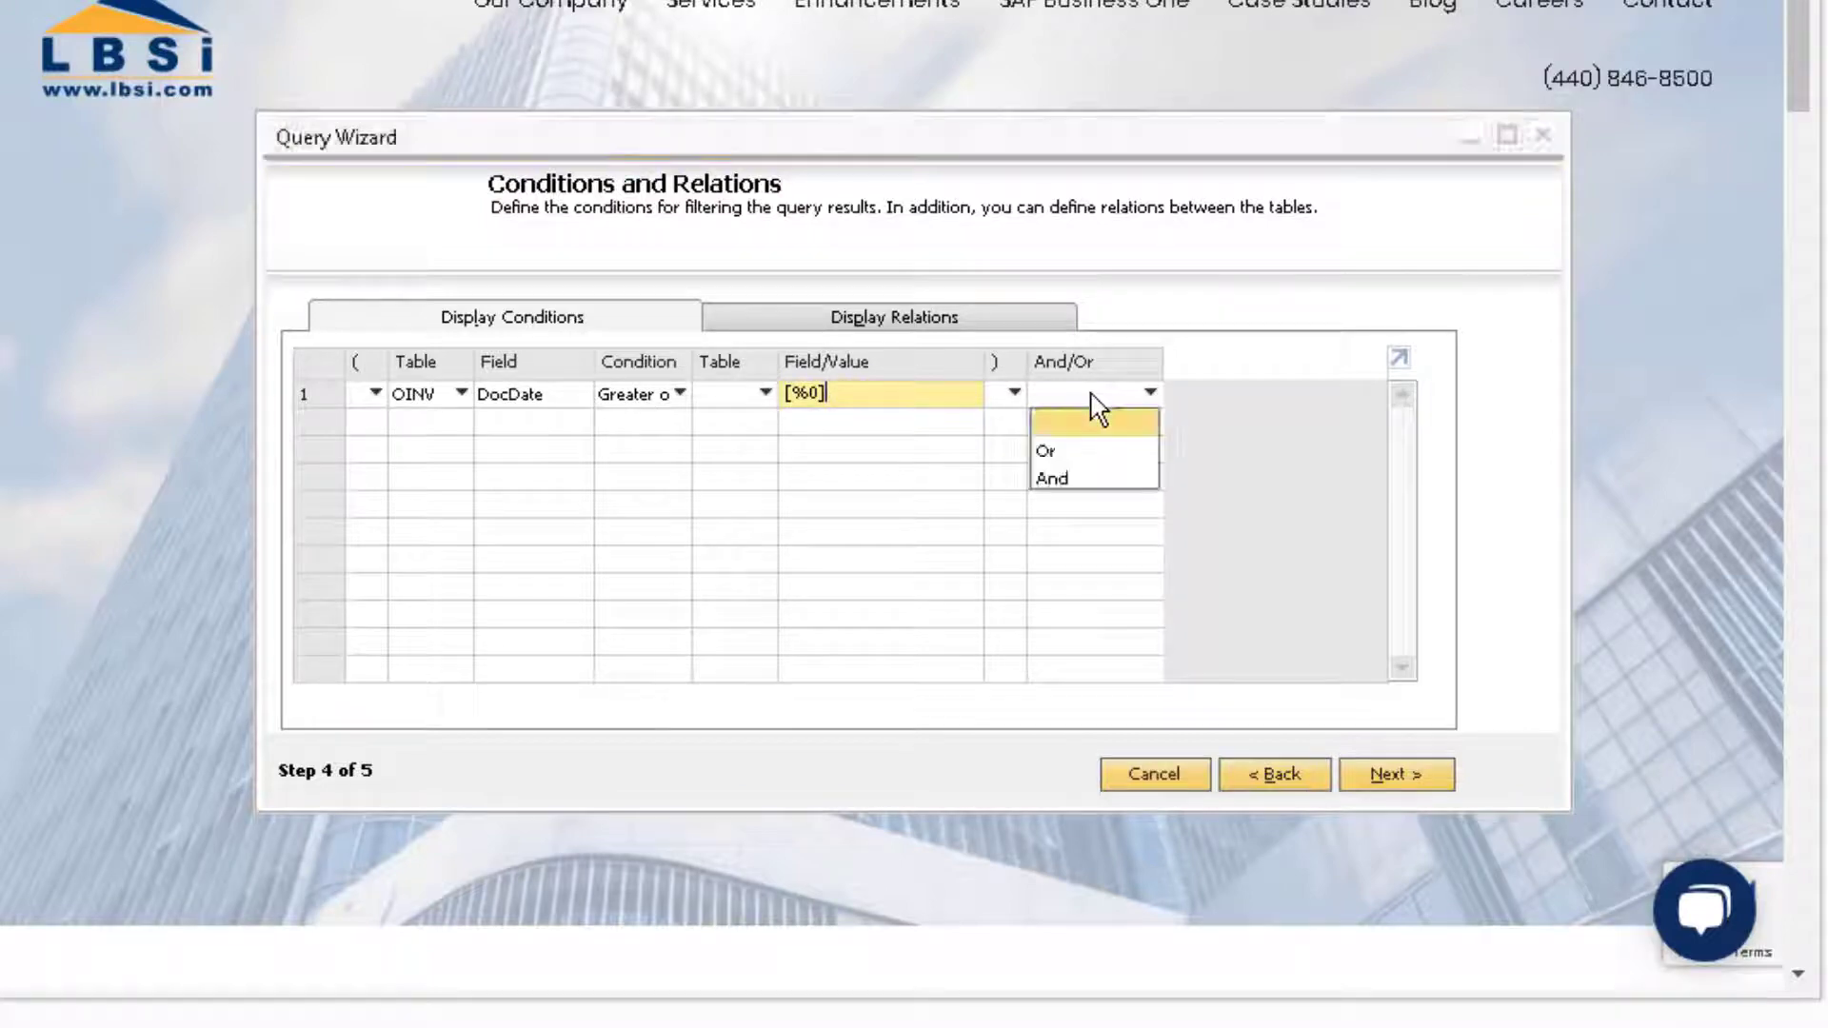
{"action": "left_click", "coordinate": [1112, 478]}
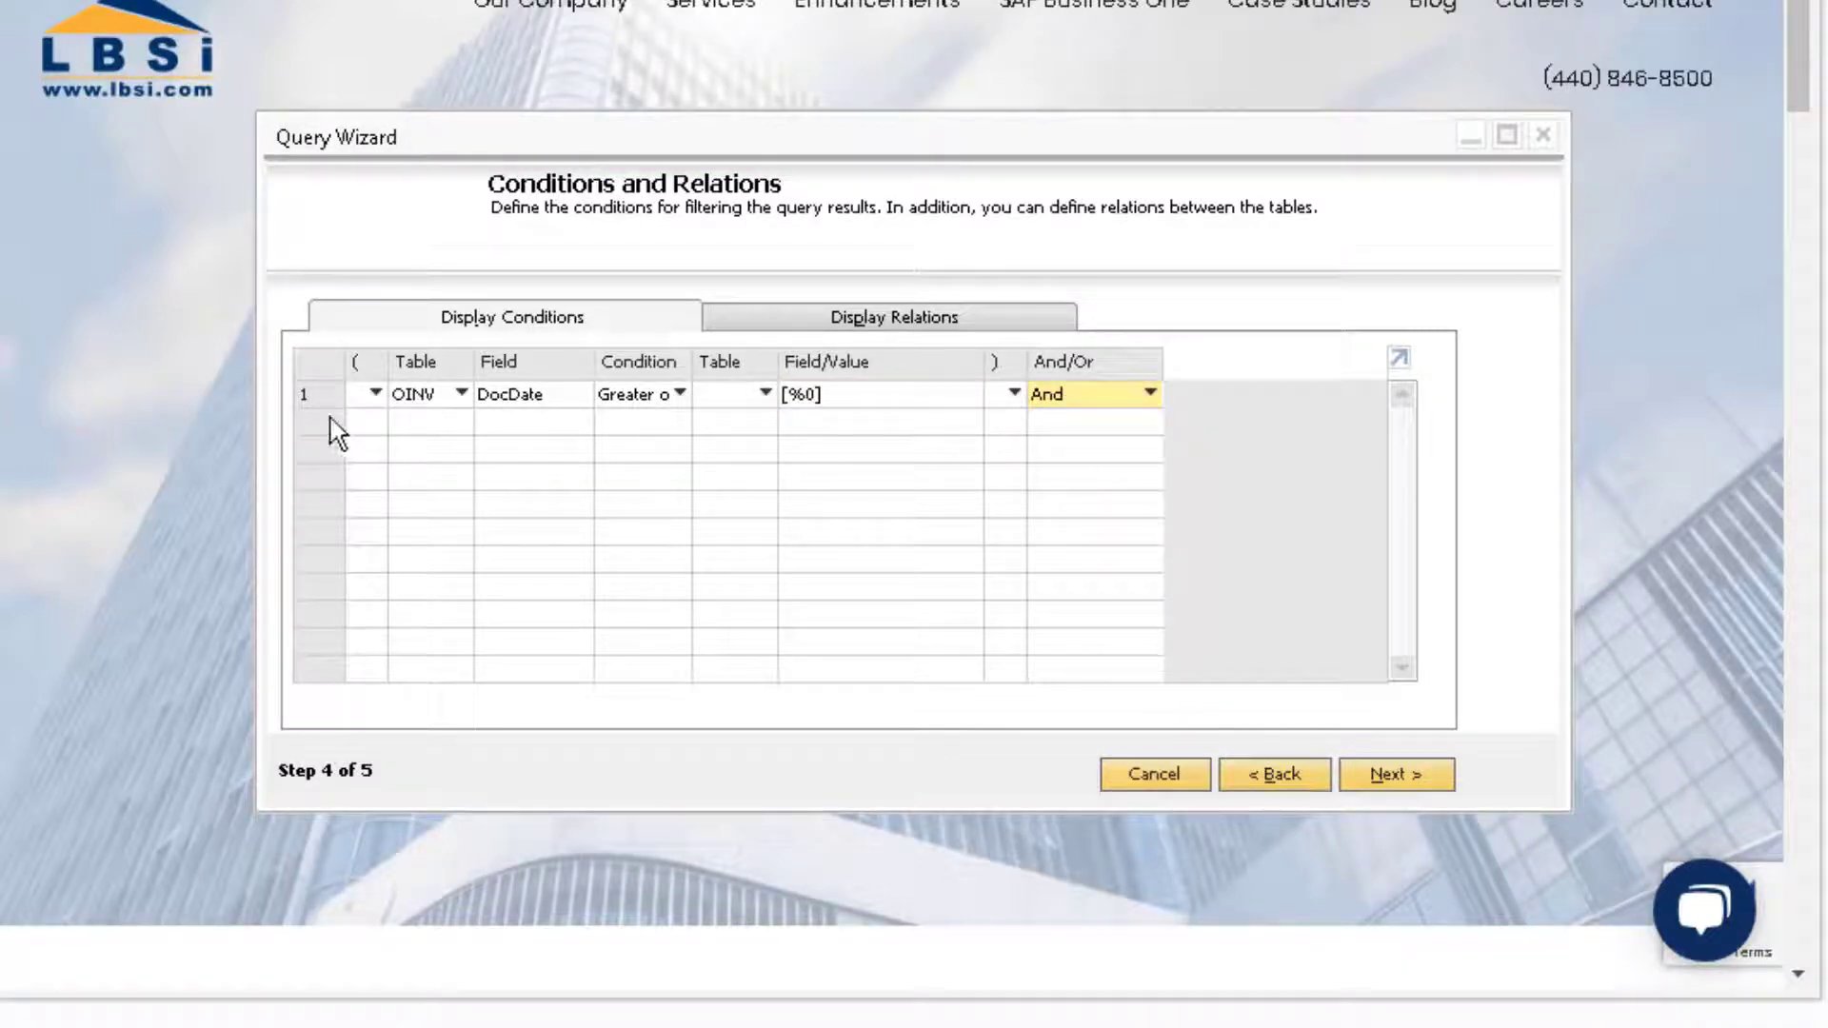
Step: Insert a second row in the Display Conditions grid via the row context menu
{"action": "right_click", "coordinate": [314, 400]}
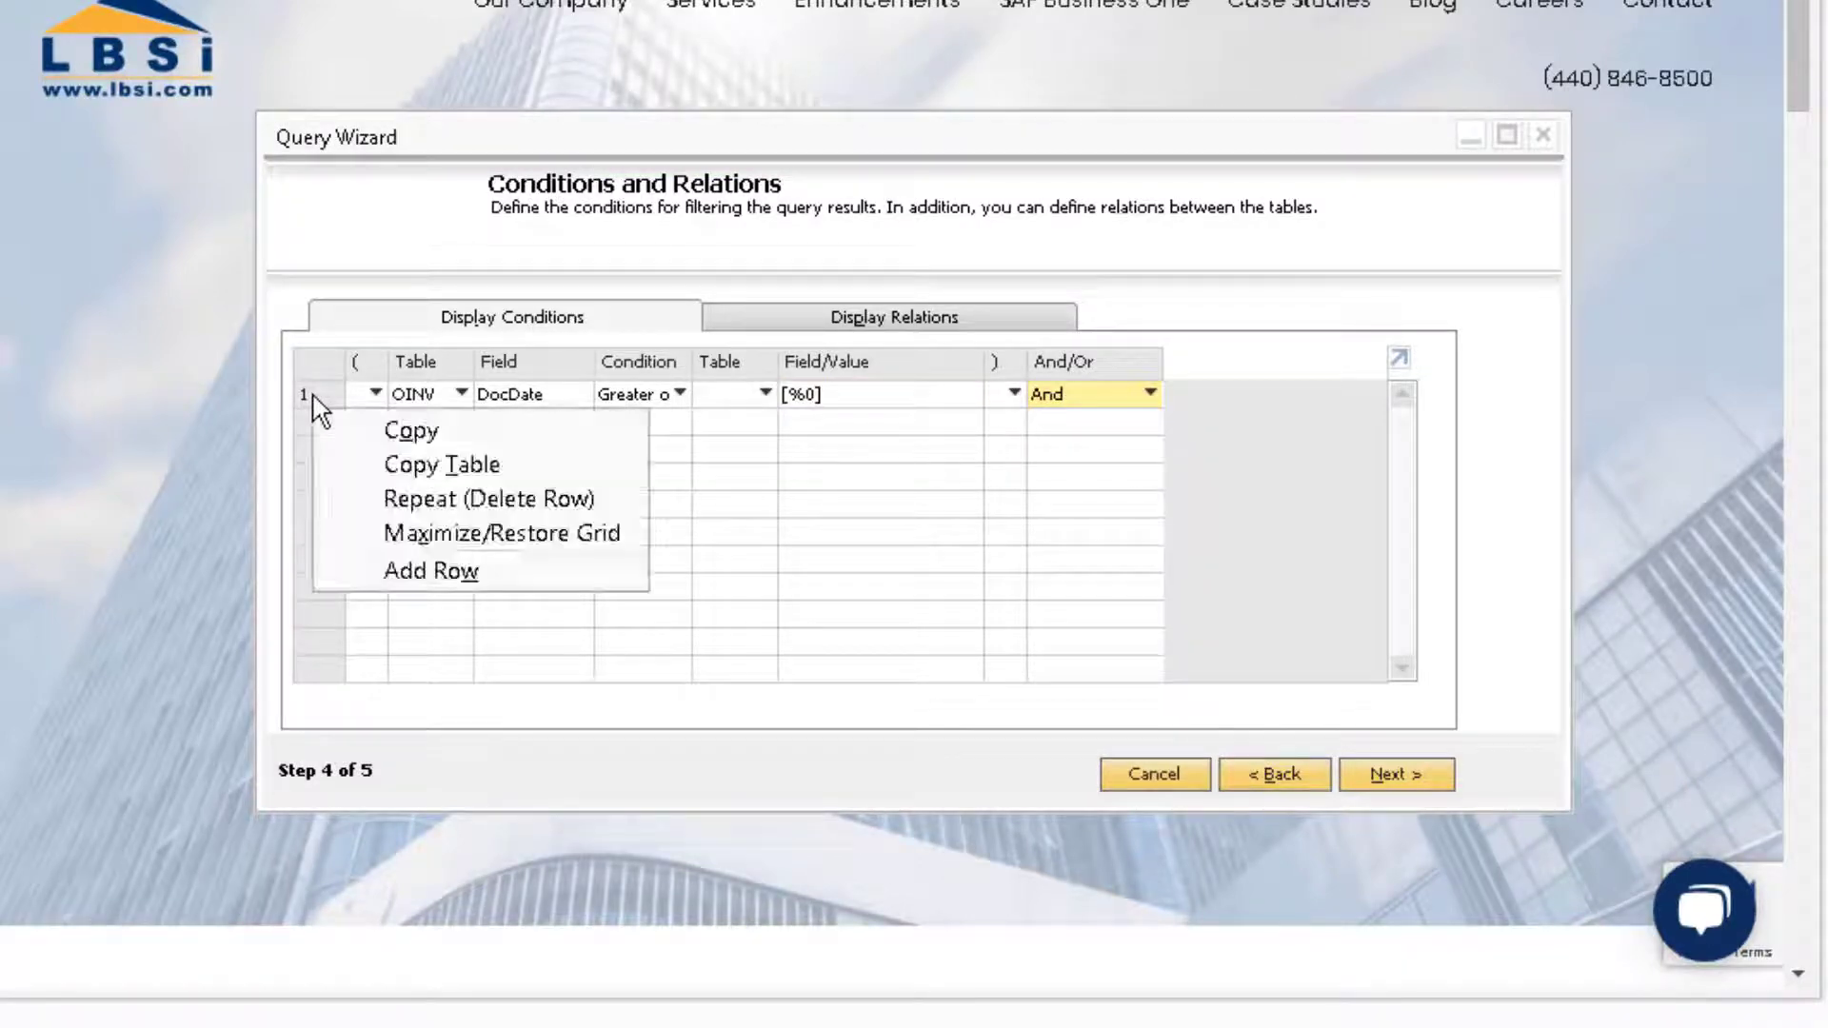
{"action": "left_click", "coordinate": [425, 575]}
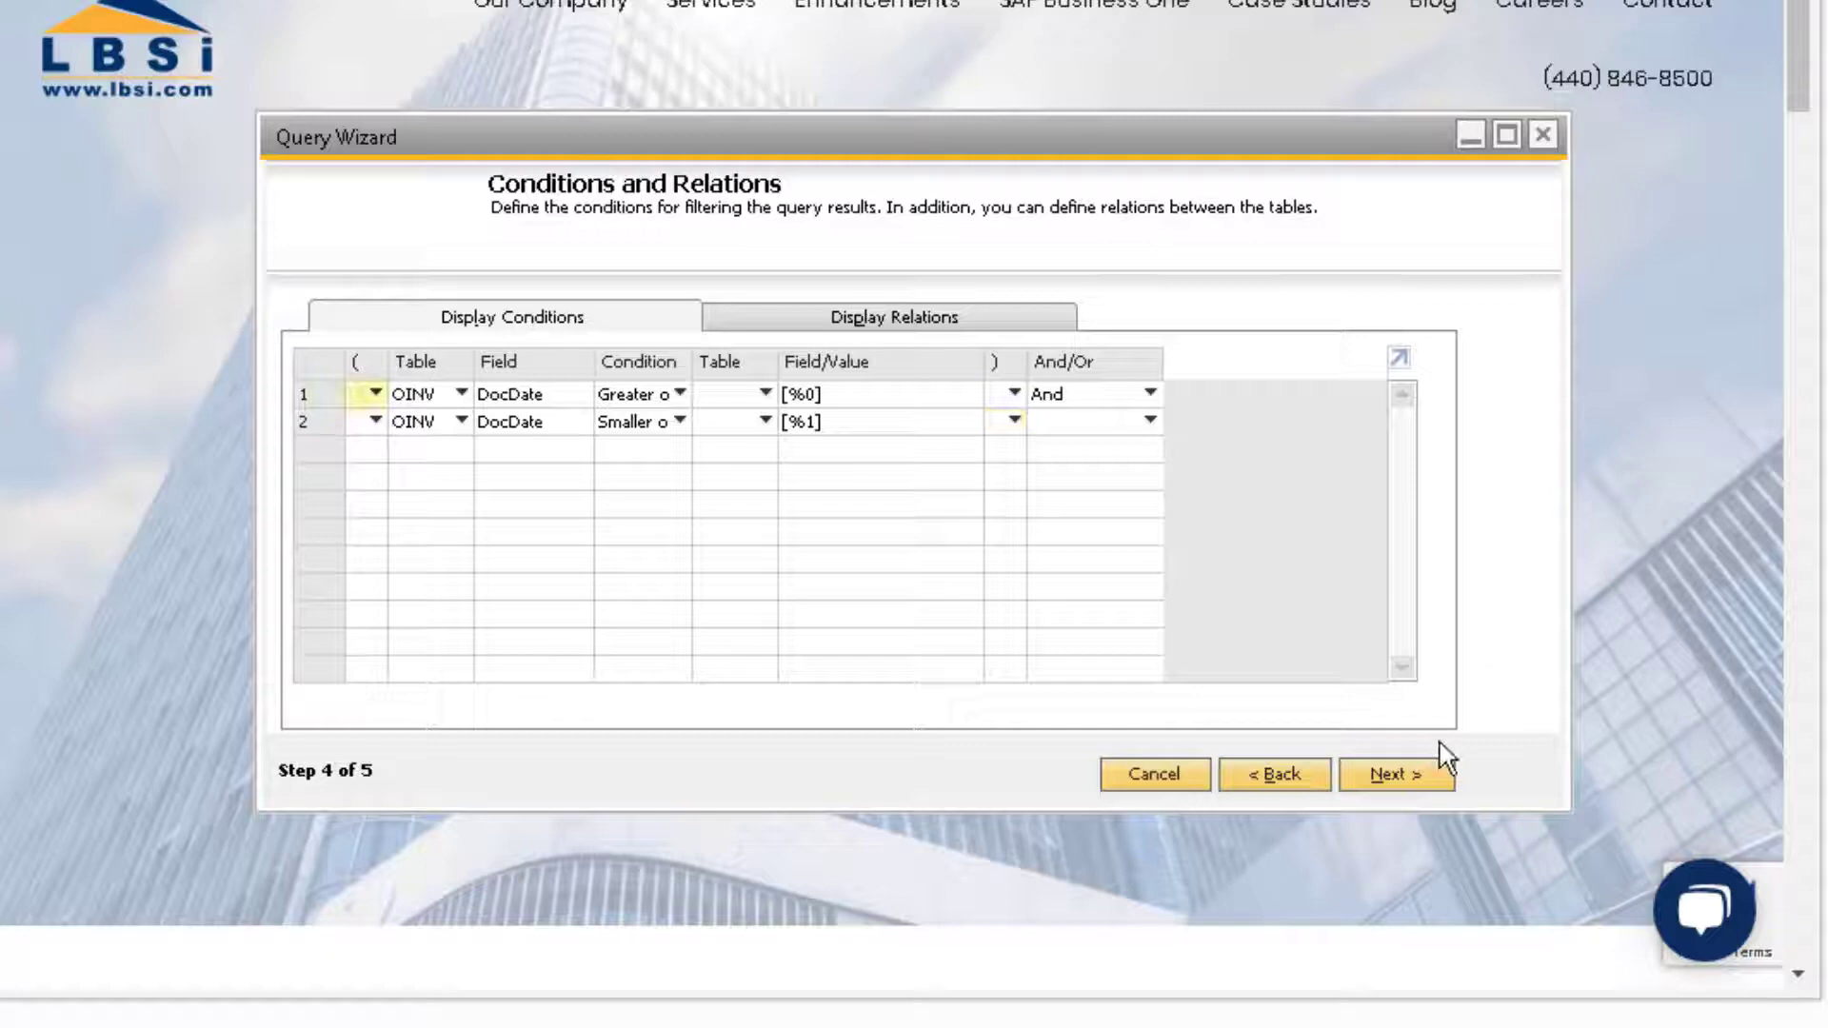
Step: Finish the wizard and run the query for posting dates 01/01/2012 to 12/31/2015
{"action": "left_click", "coordinate": [1407, 774]}
{"action": "left_click", "coordinate": [1408, 773]}
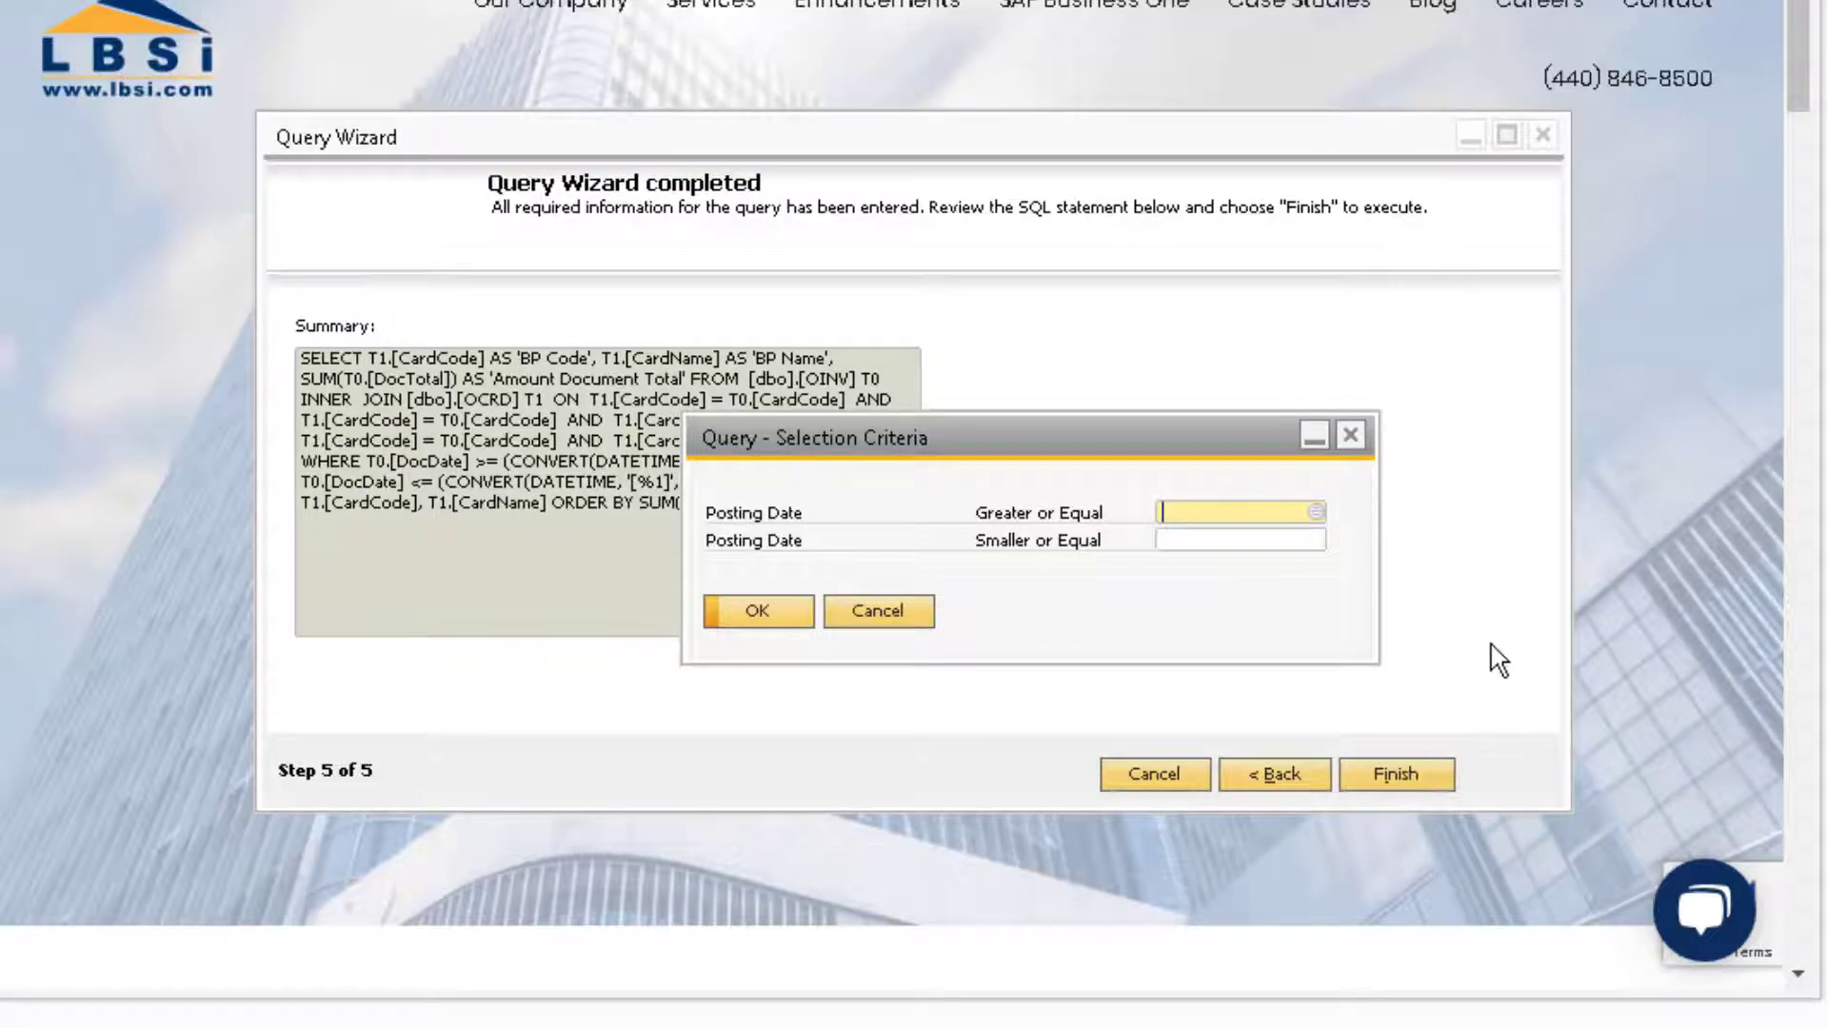
{"action": "key", "text": "Tab"}
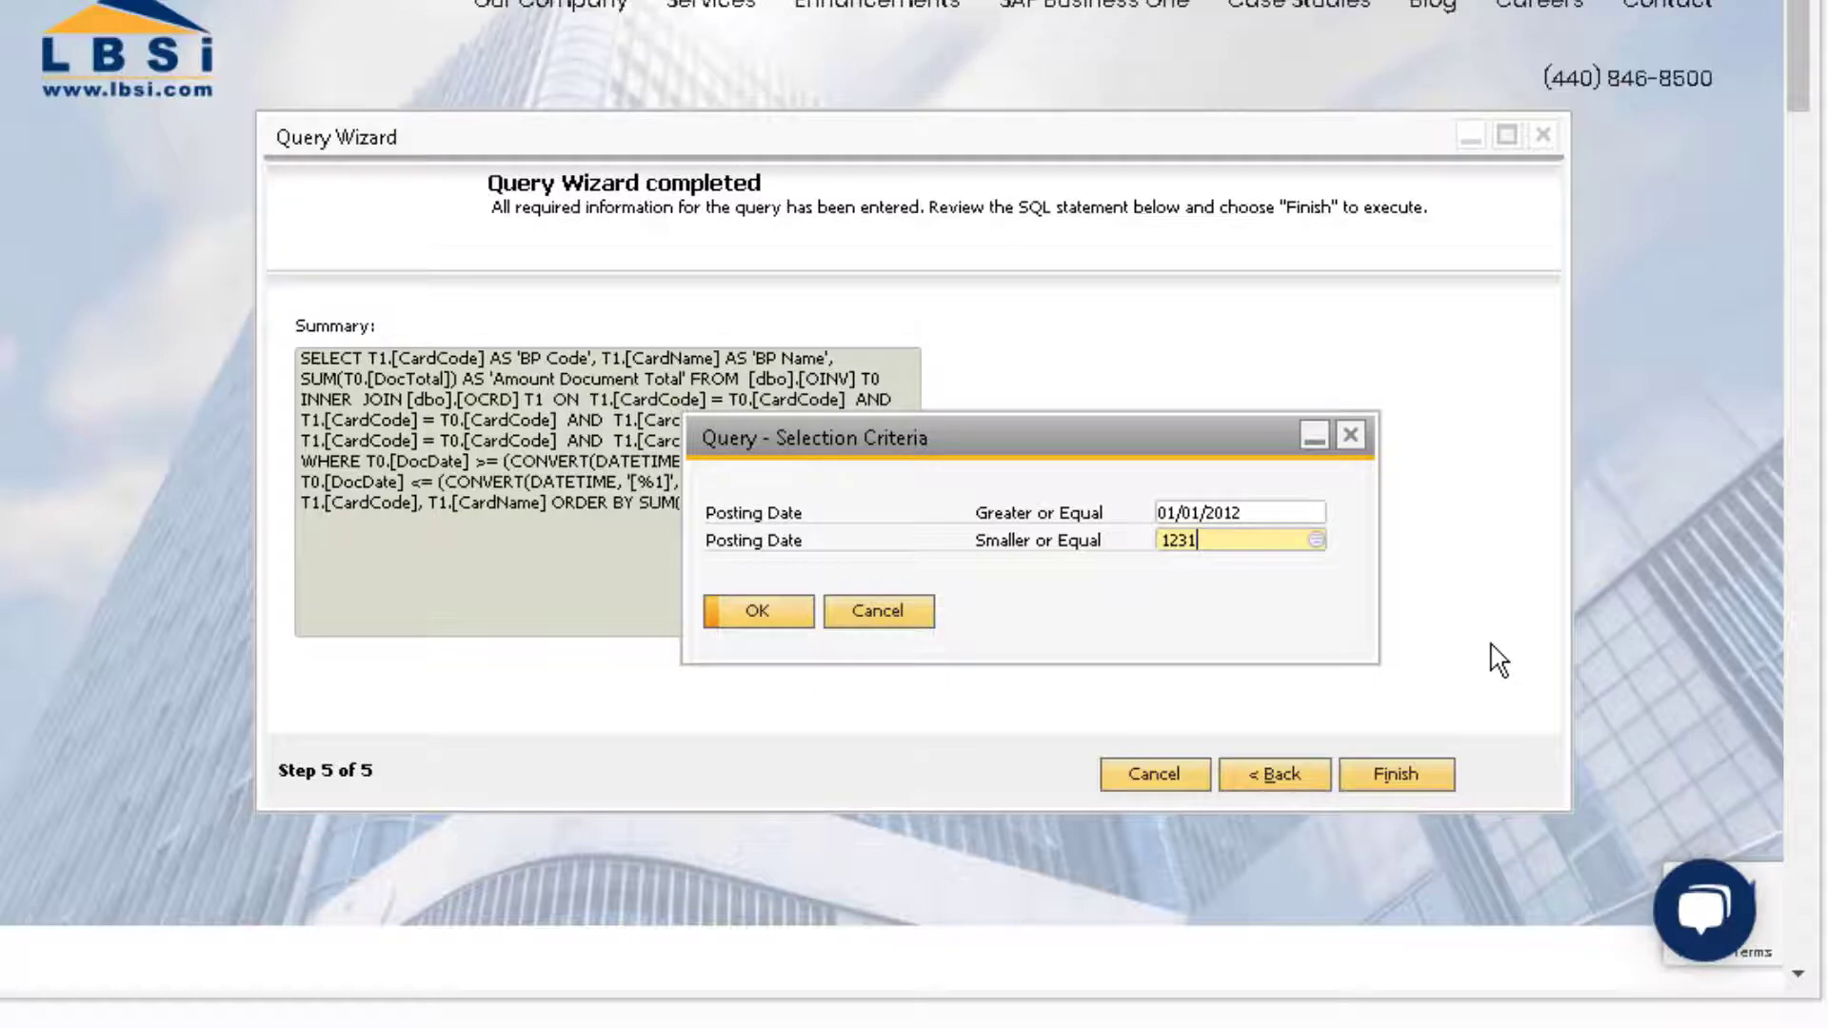
{"action": "type", "text": "123115"}
{"action": "key", "text": "Tab"}
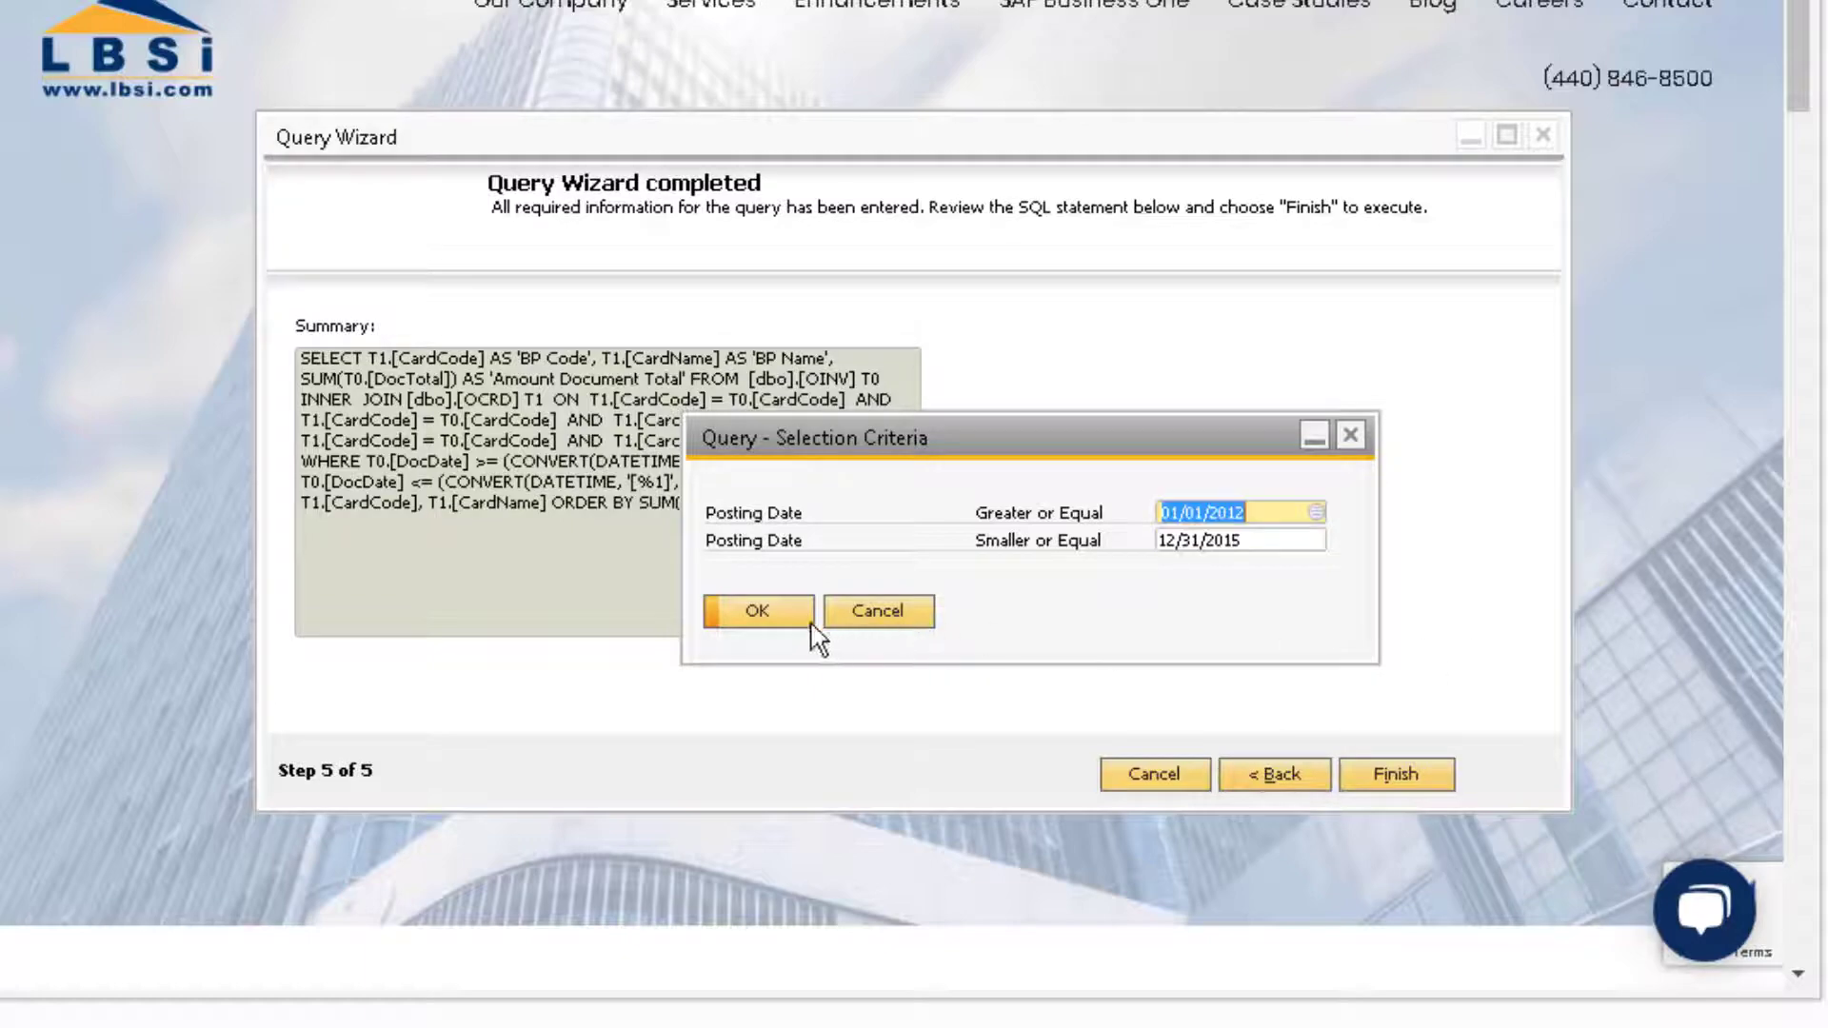
{"action": "left_click", "coordinate": [762, 616]}
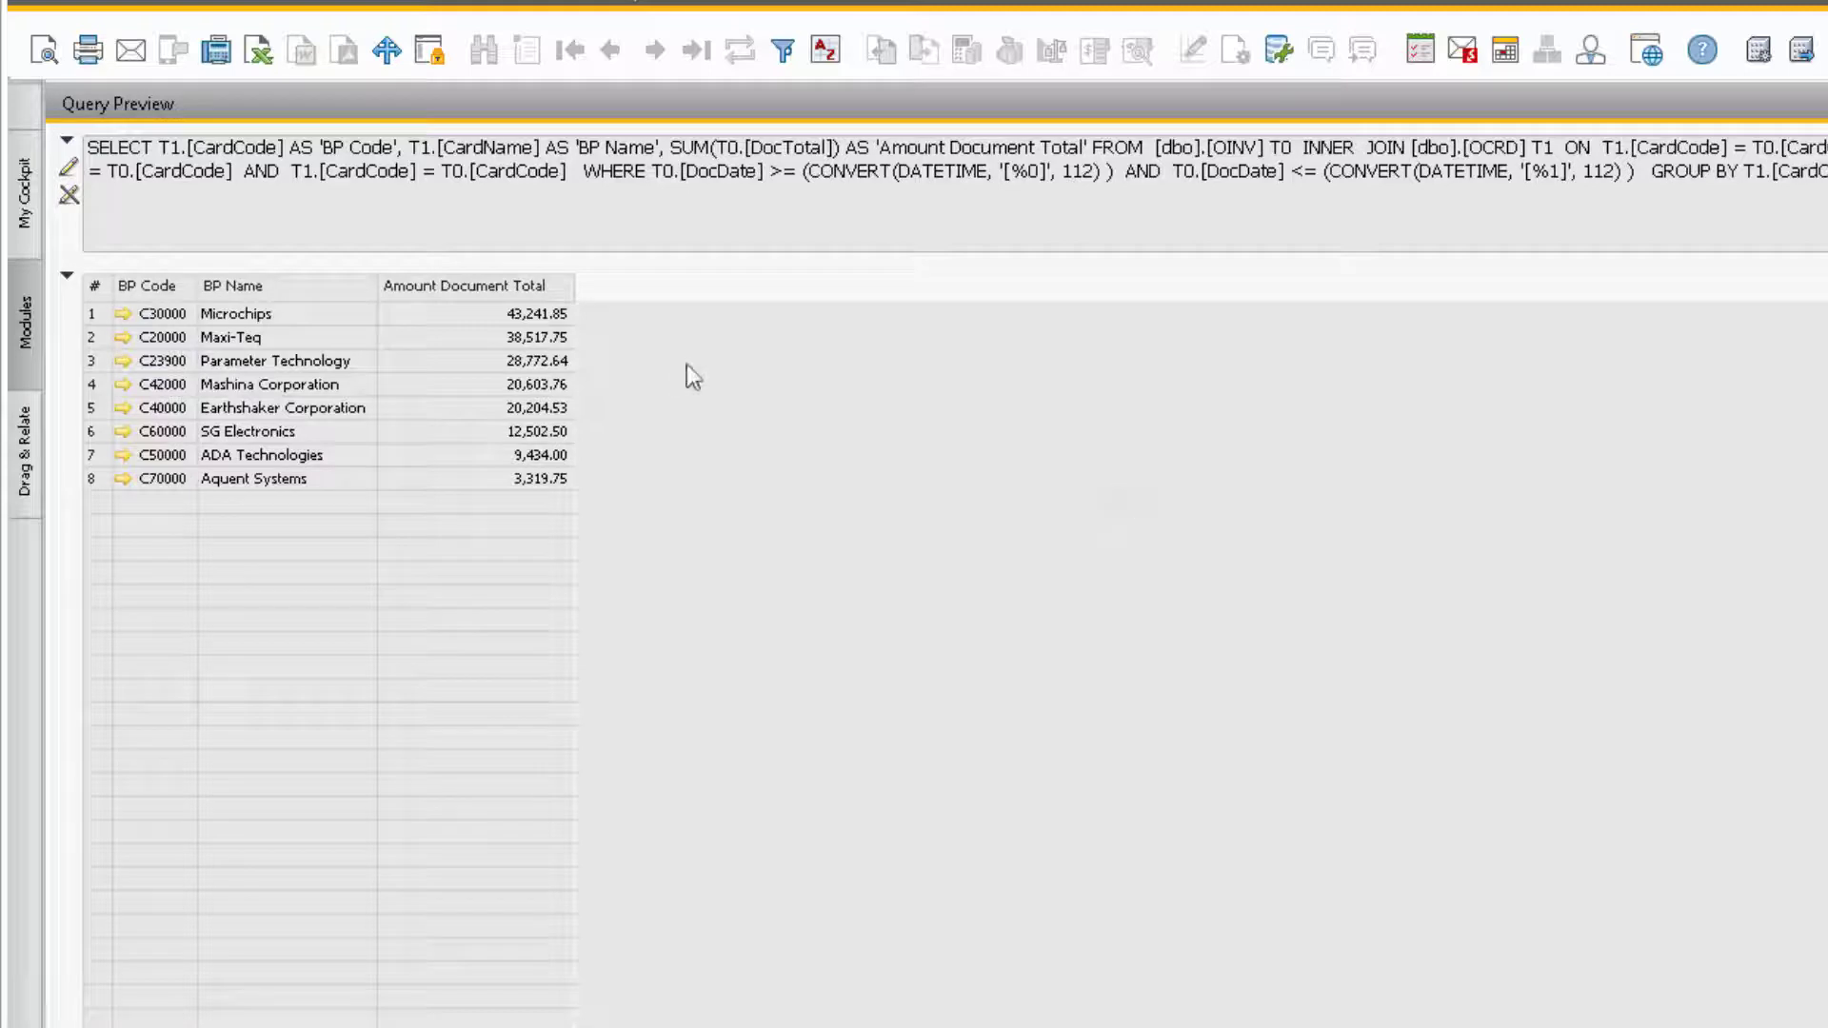
Step: Edit the SQL to add 'with (NOLOCK)' after the OINV T0 and OCRD T1 aliases
{"action": "left_click", "coordinate": [66, 278]}
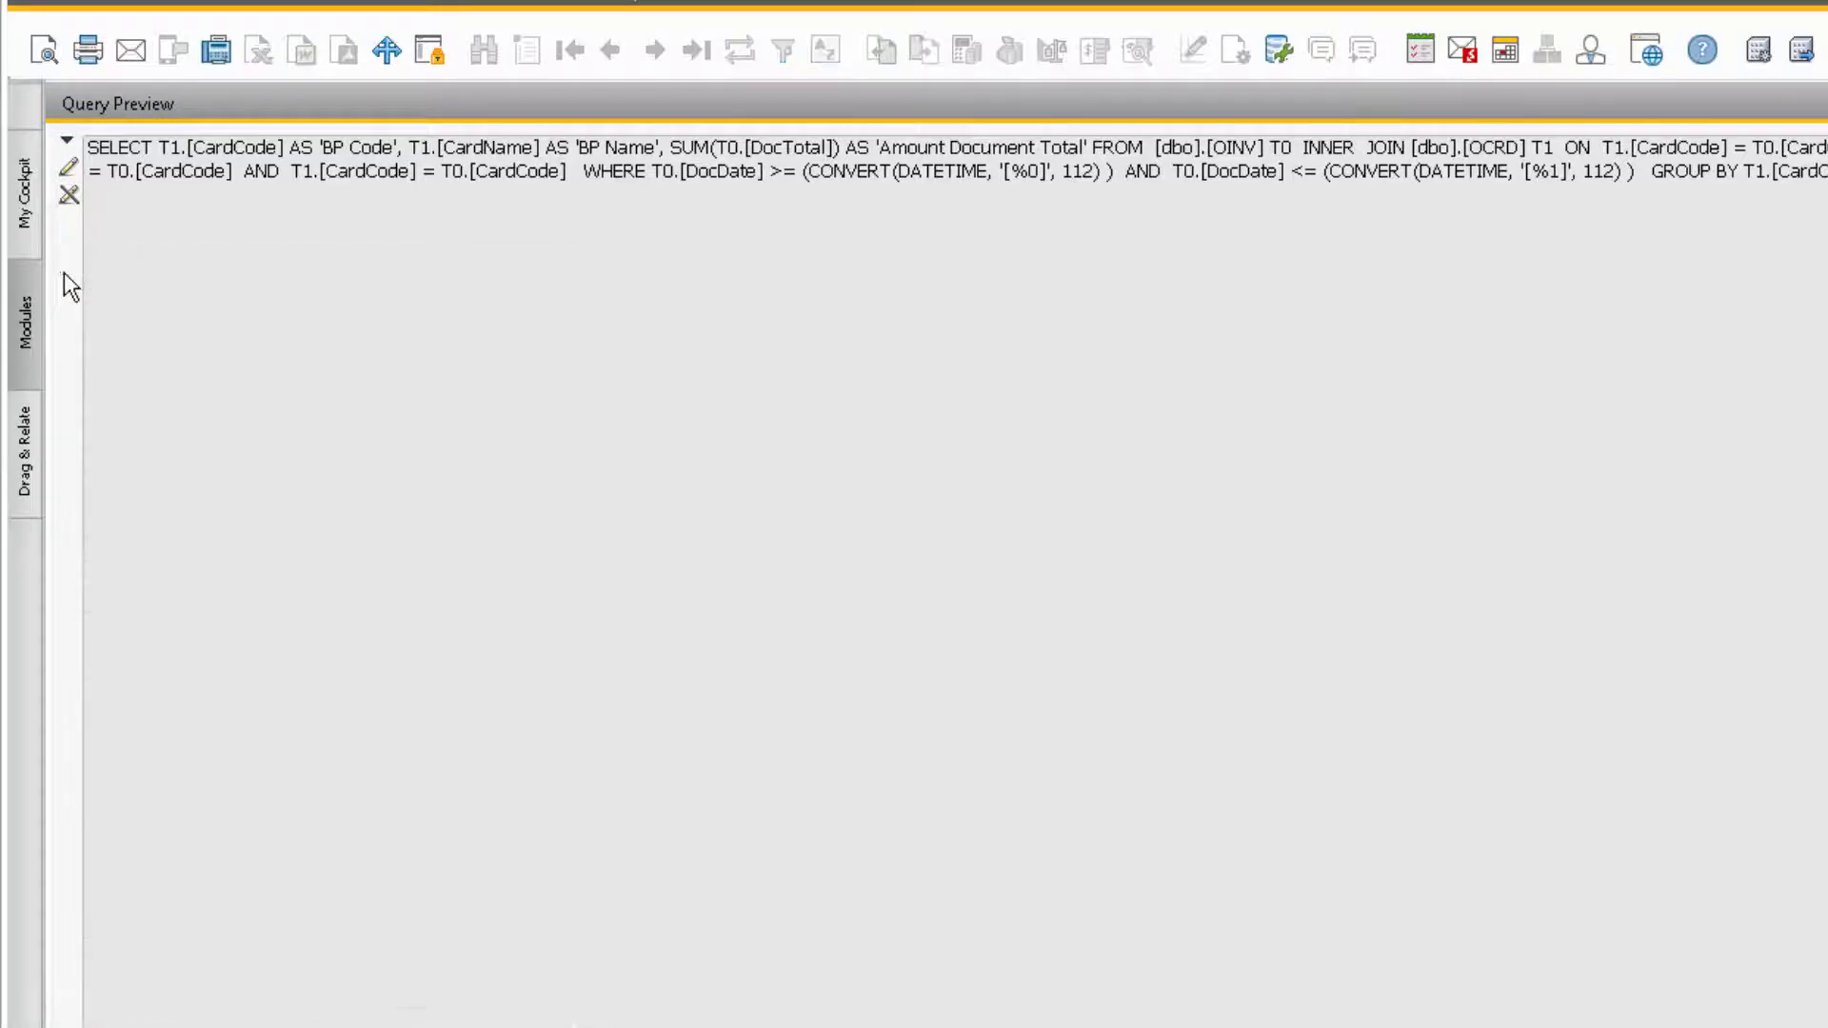
{"action": "left_click", "coordinate": [69, 169]}
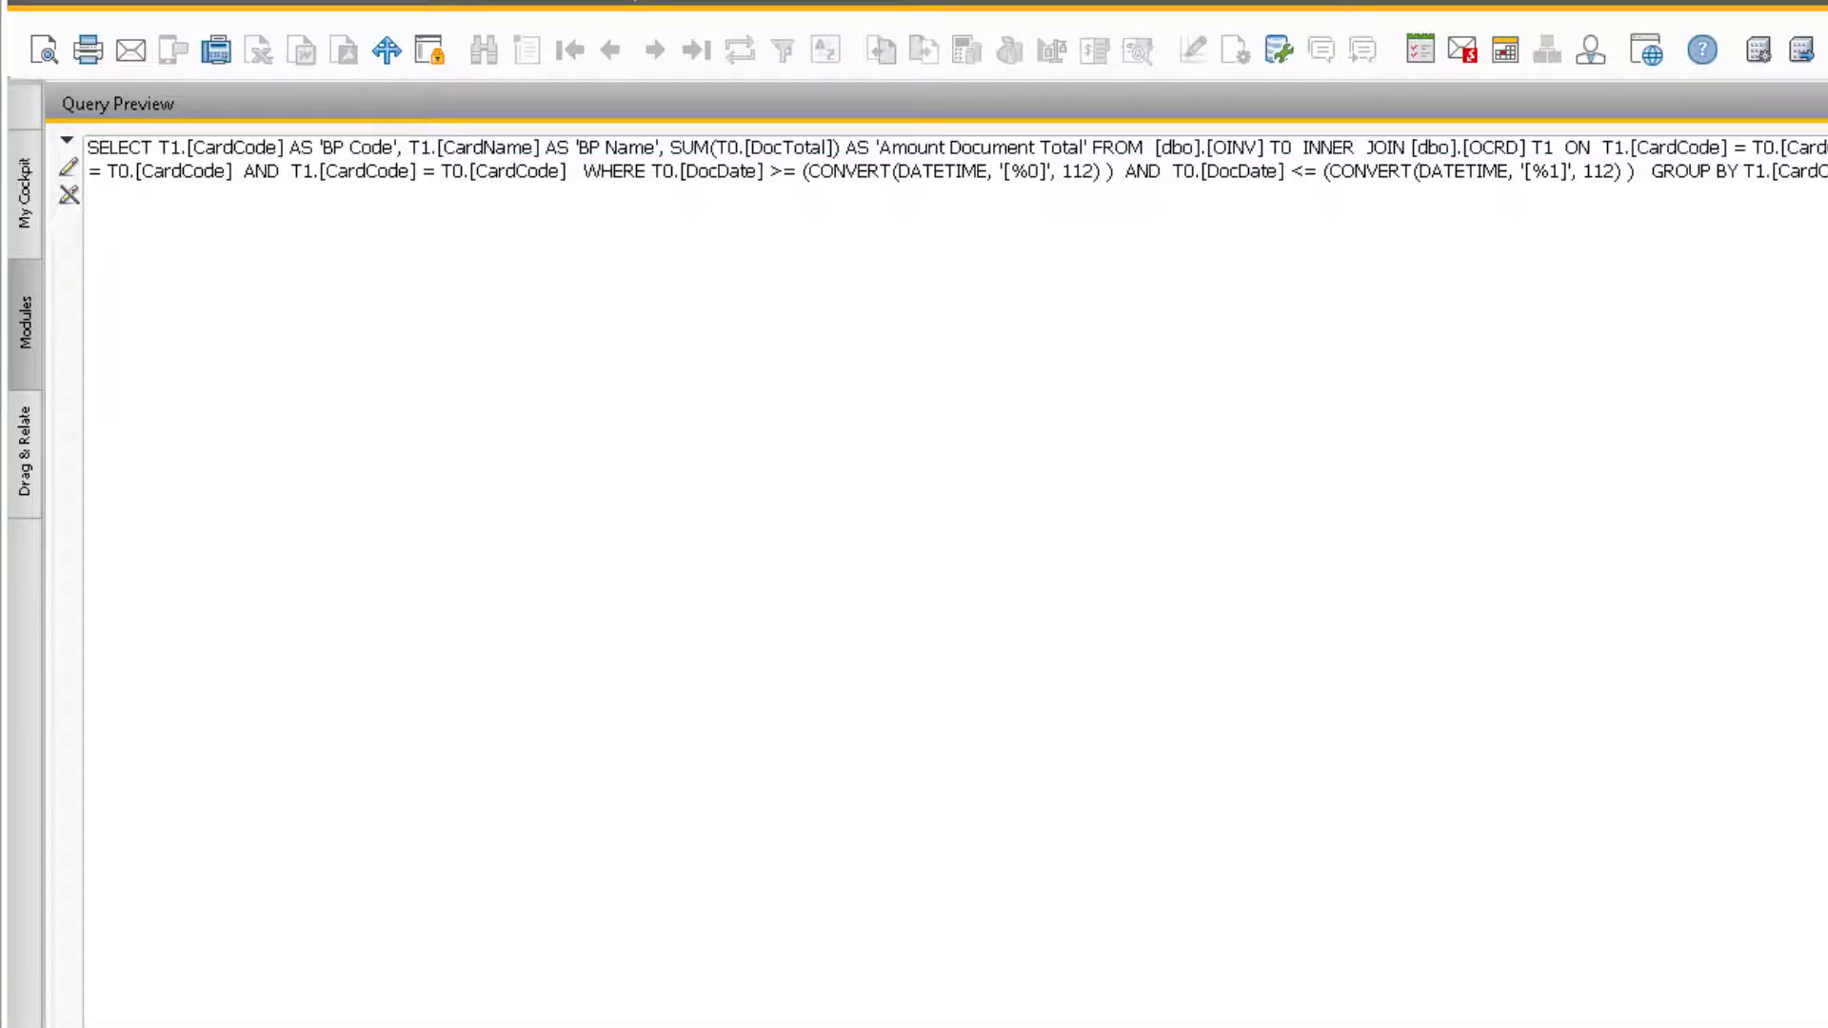
{"action": "left_click", "coordinate": [89, 150]}
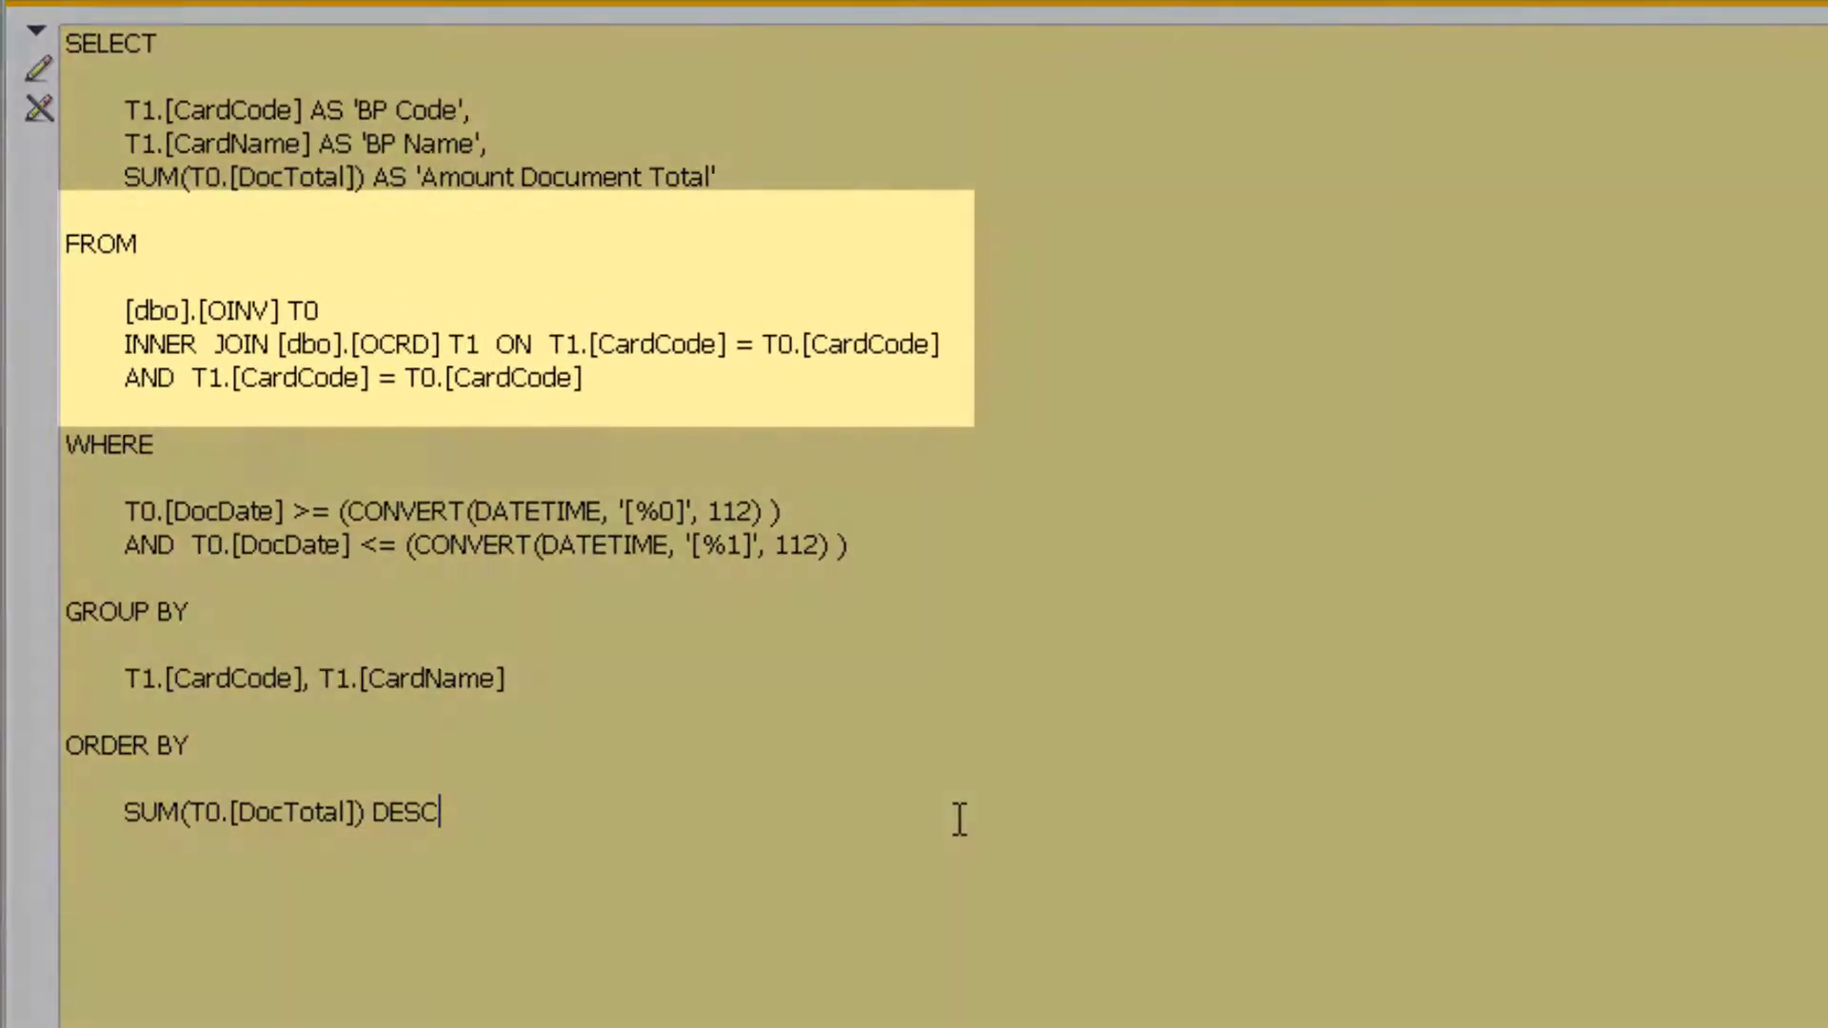
{"action": "left_click", "coordinate": [382, 311]}
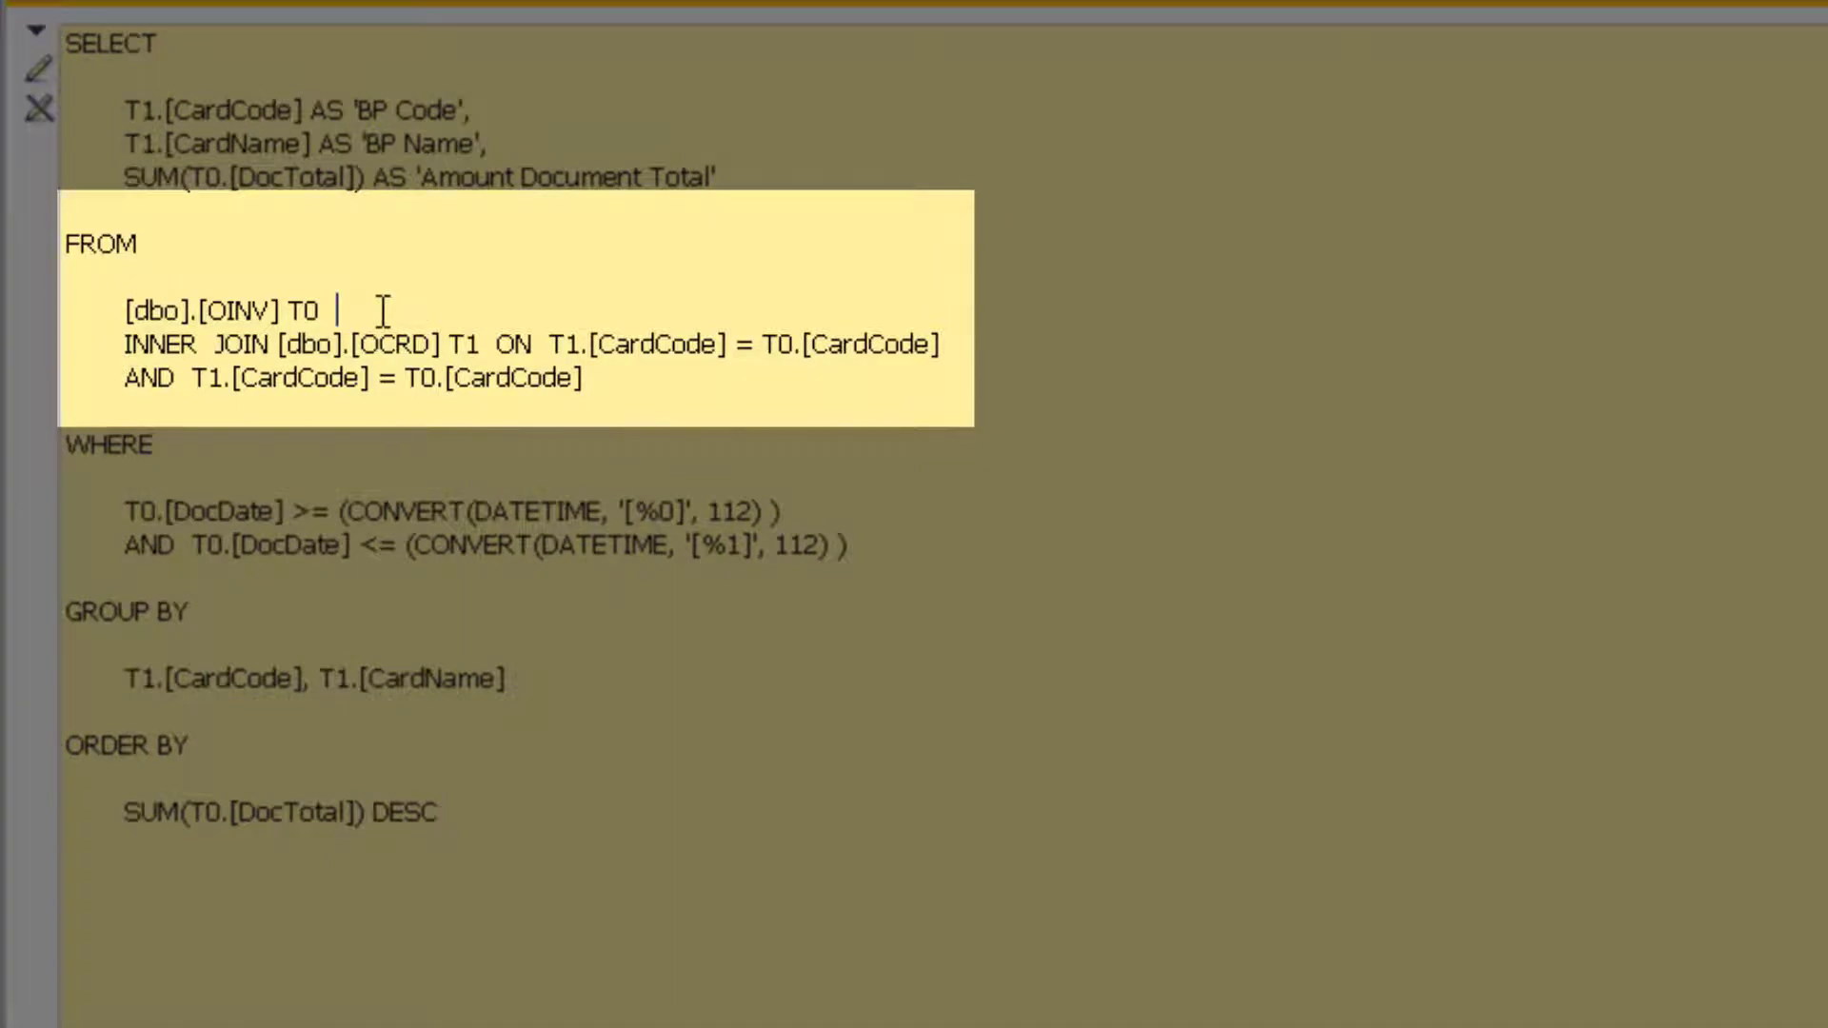
{"action": "type", "text": "with (NOLOCK"}
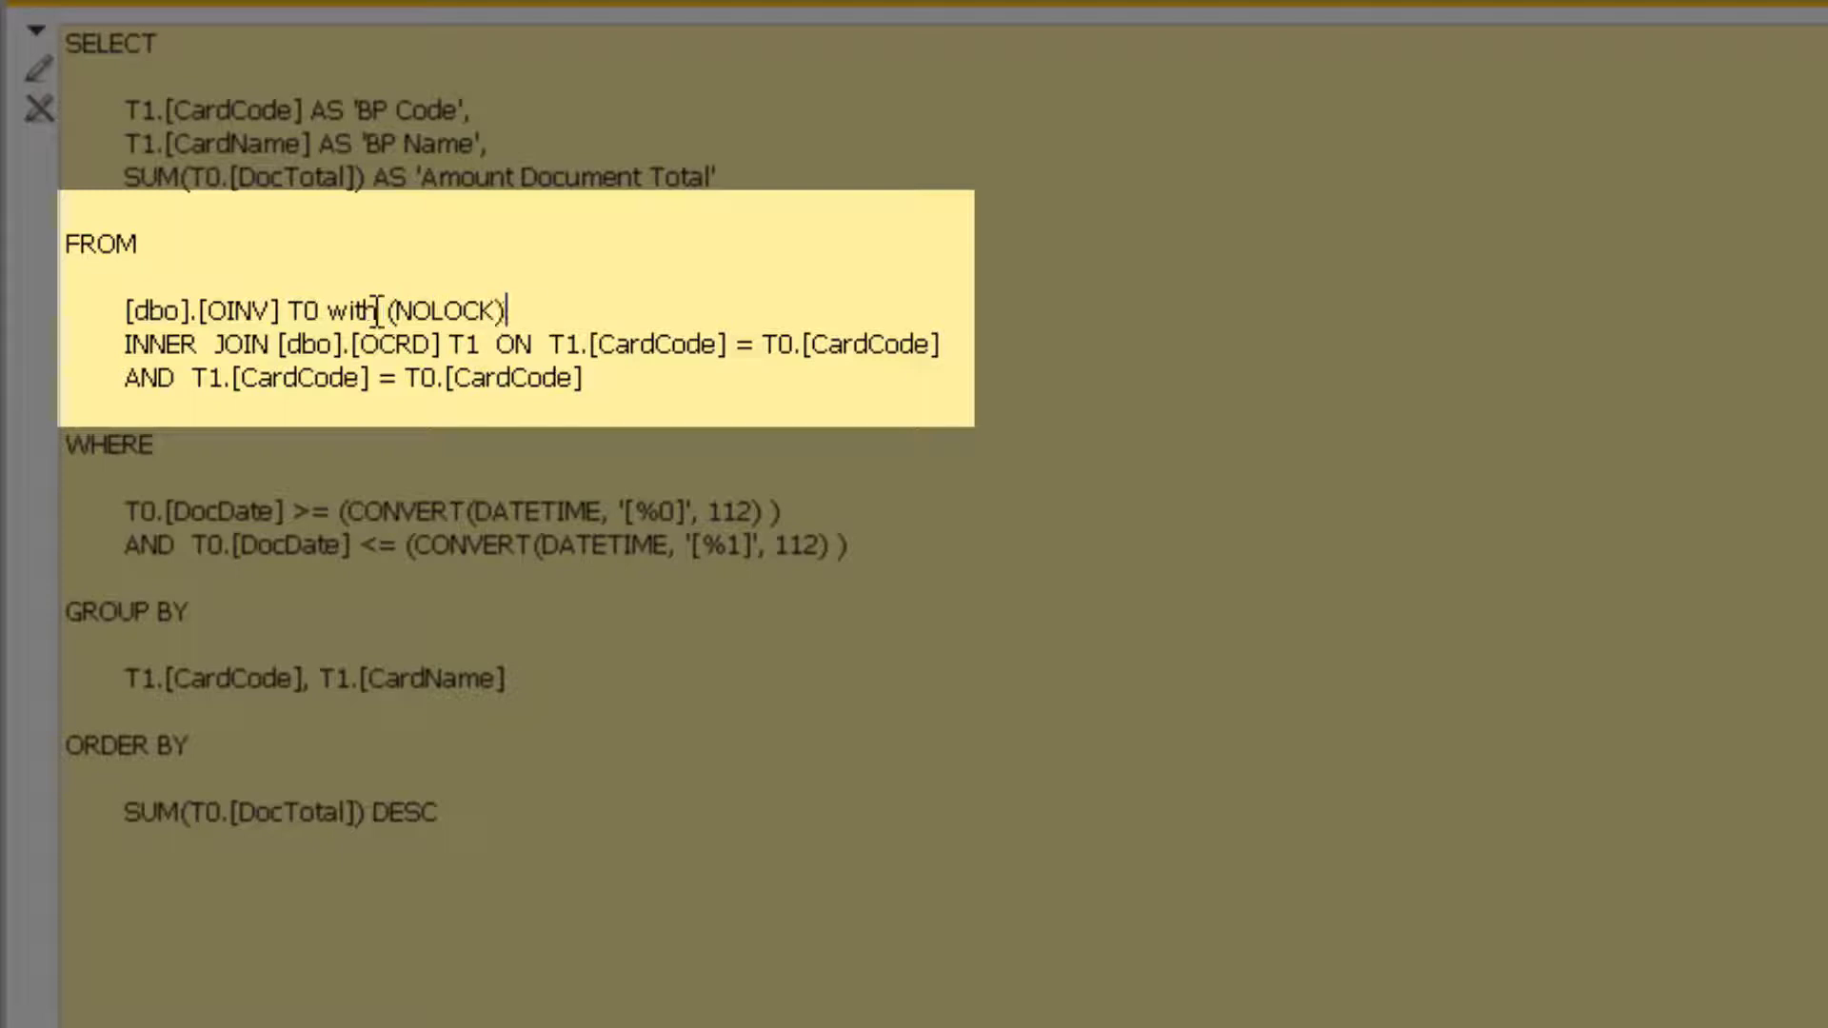
{"action": "left_click", "coordinate": [486, 344]}
{"action": "type", "text": "wioth"}
{"action": "key", "text": "BackSpace"}
{"action": "key", "text": "BackSpace"}
{"action": "key", "text": "BackSpace"}
{"action": "type", "text": "th"}
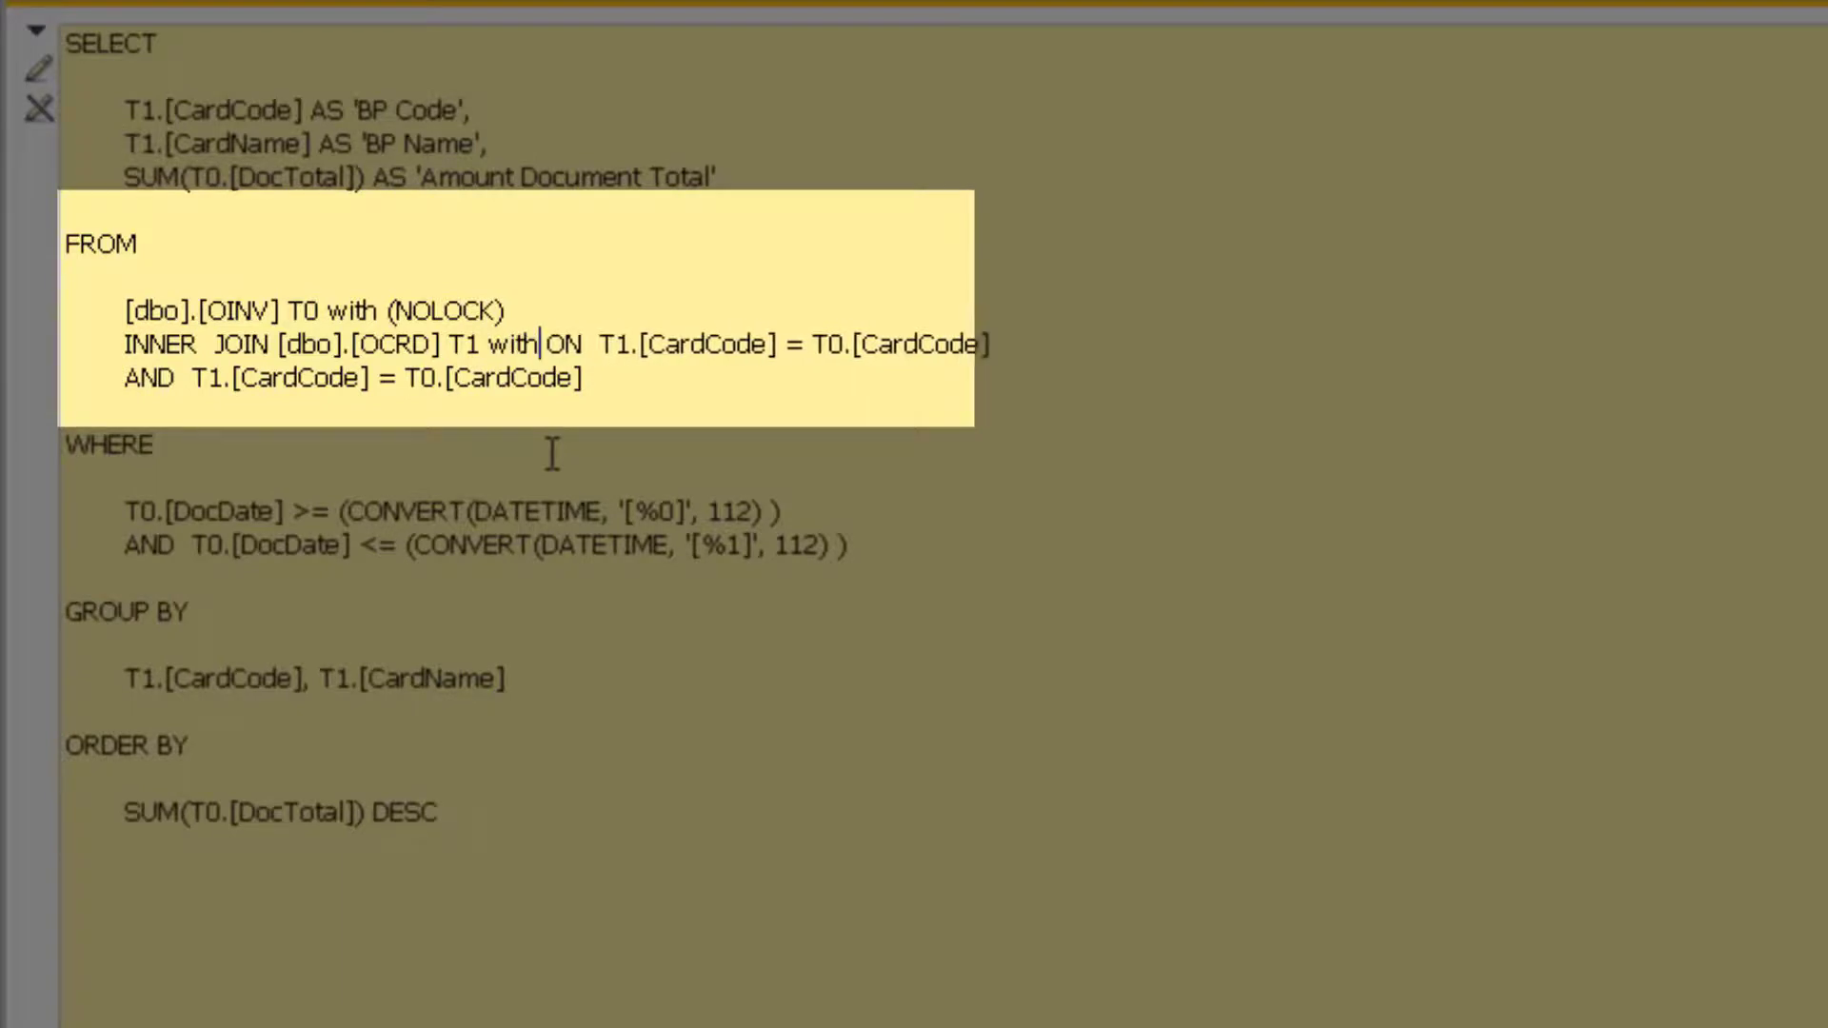
{"action": "type", "text": "(NOLOCK)"}
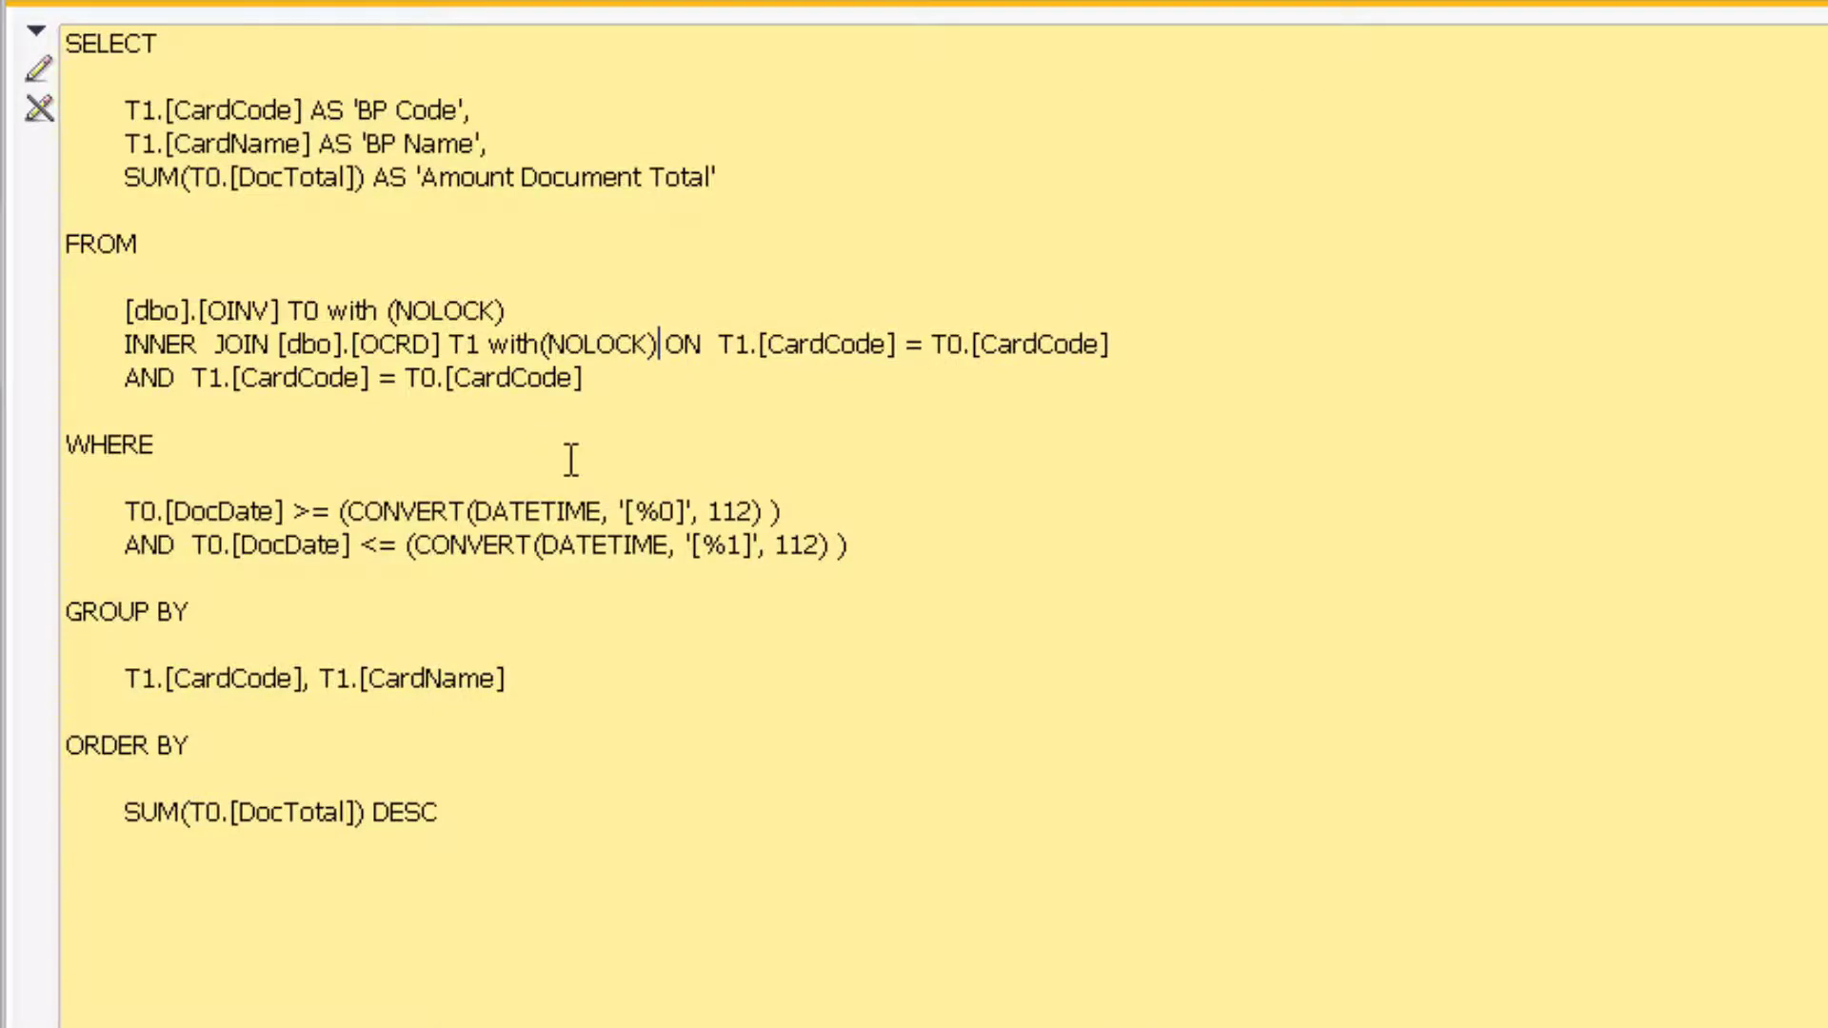
Step: Rerun the NOLOCK query past its date prompt and save it as New Query under General
{"action": "left_click", "coordinate": [84, 993]}
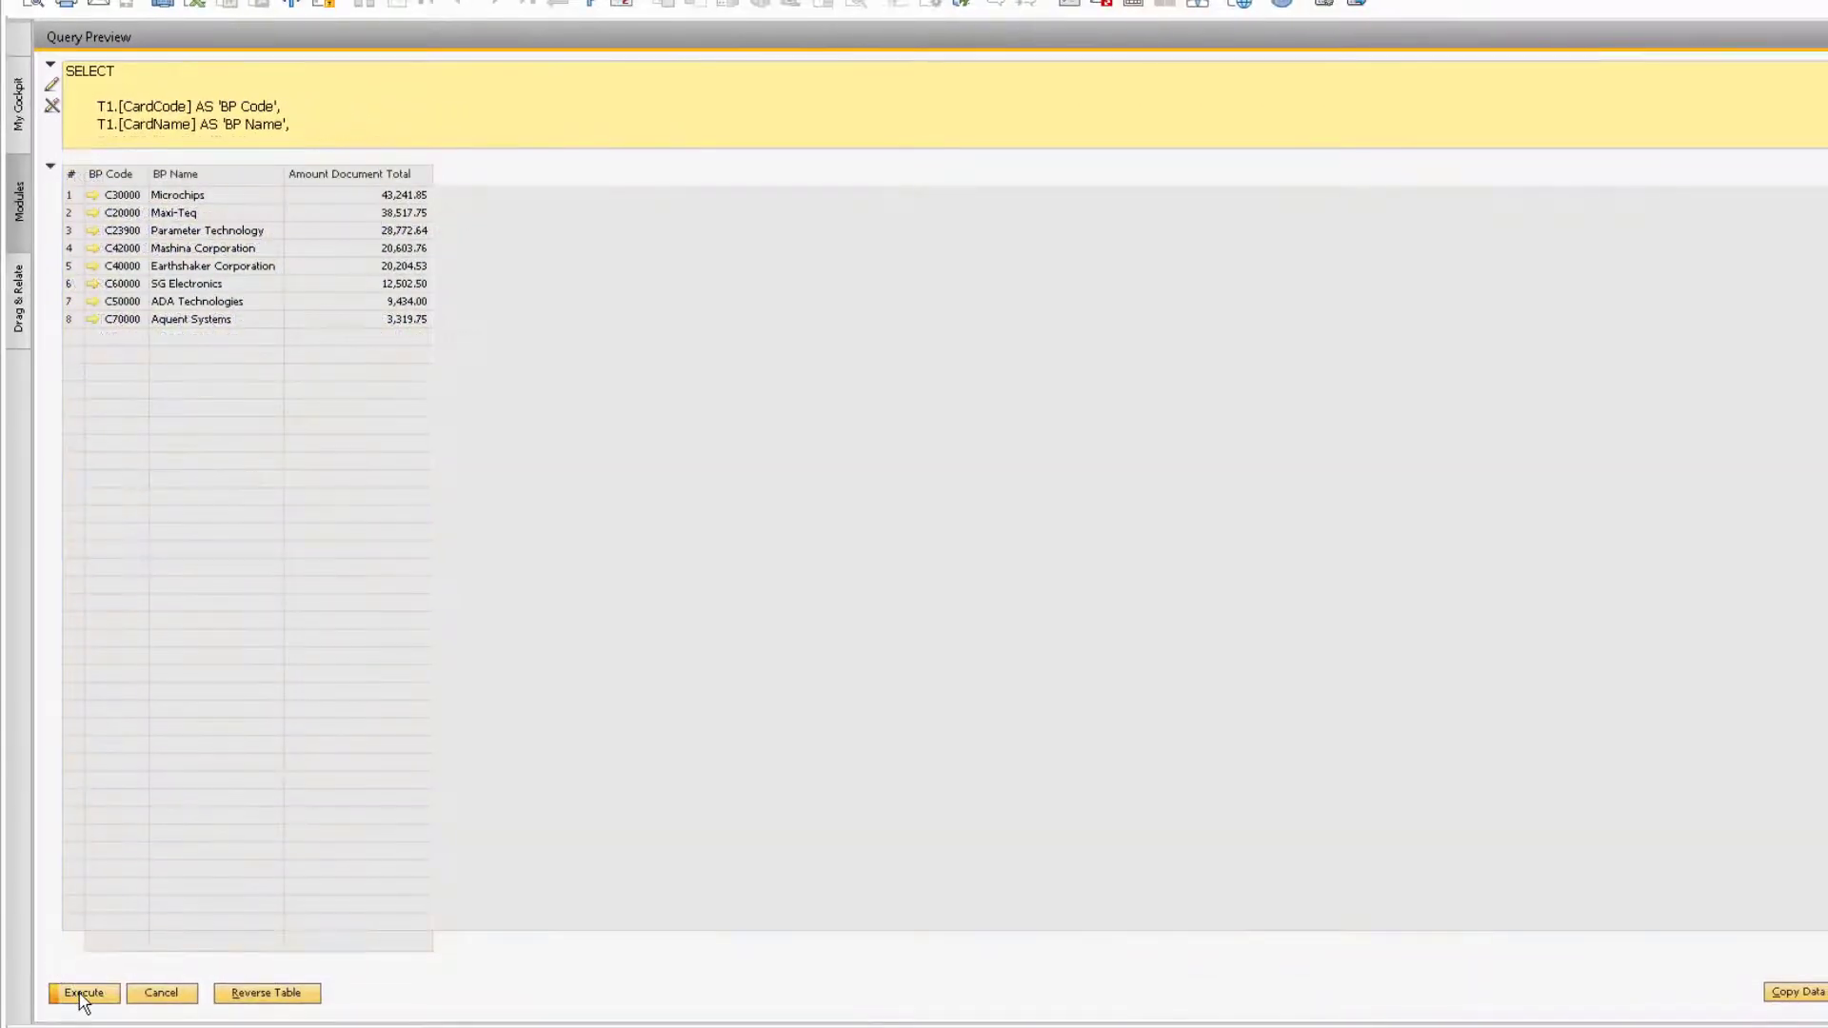
{"action": "left_click", "coordinate": [84, 996]}
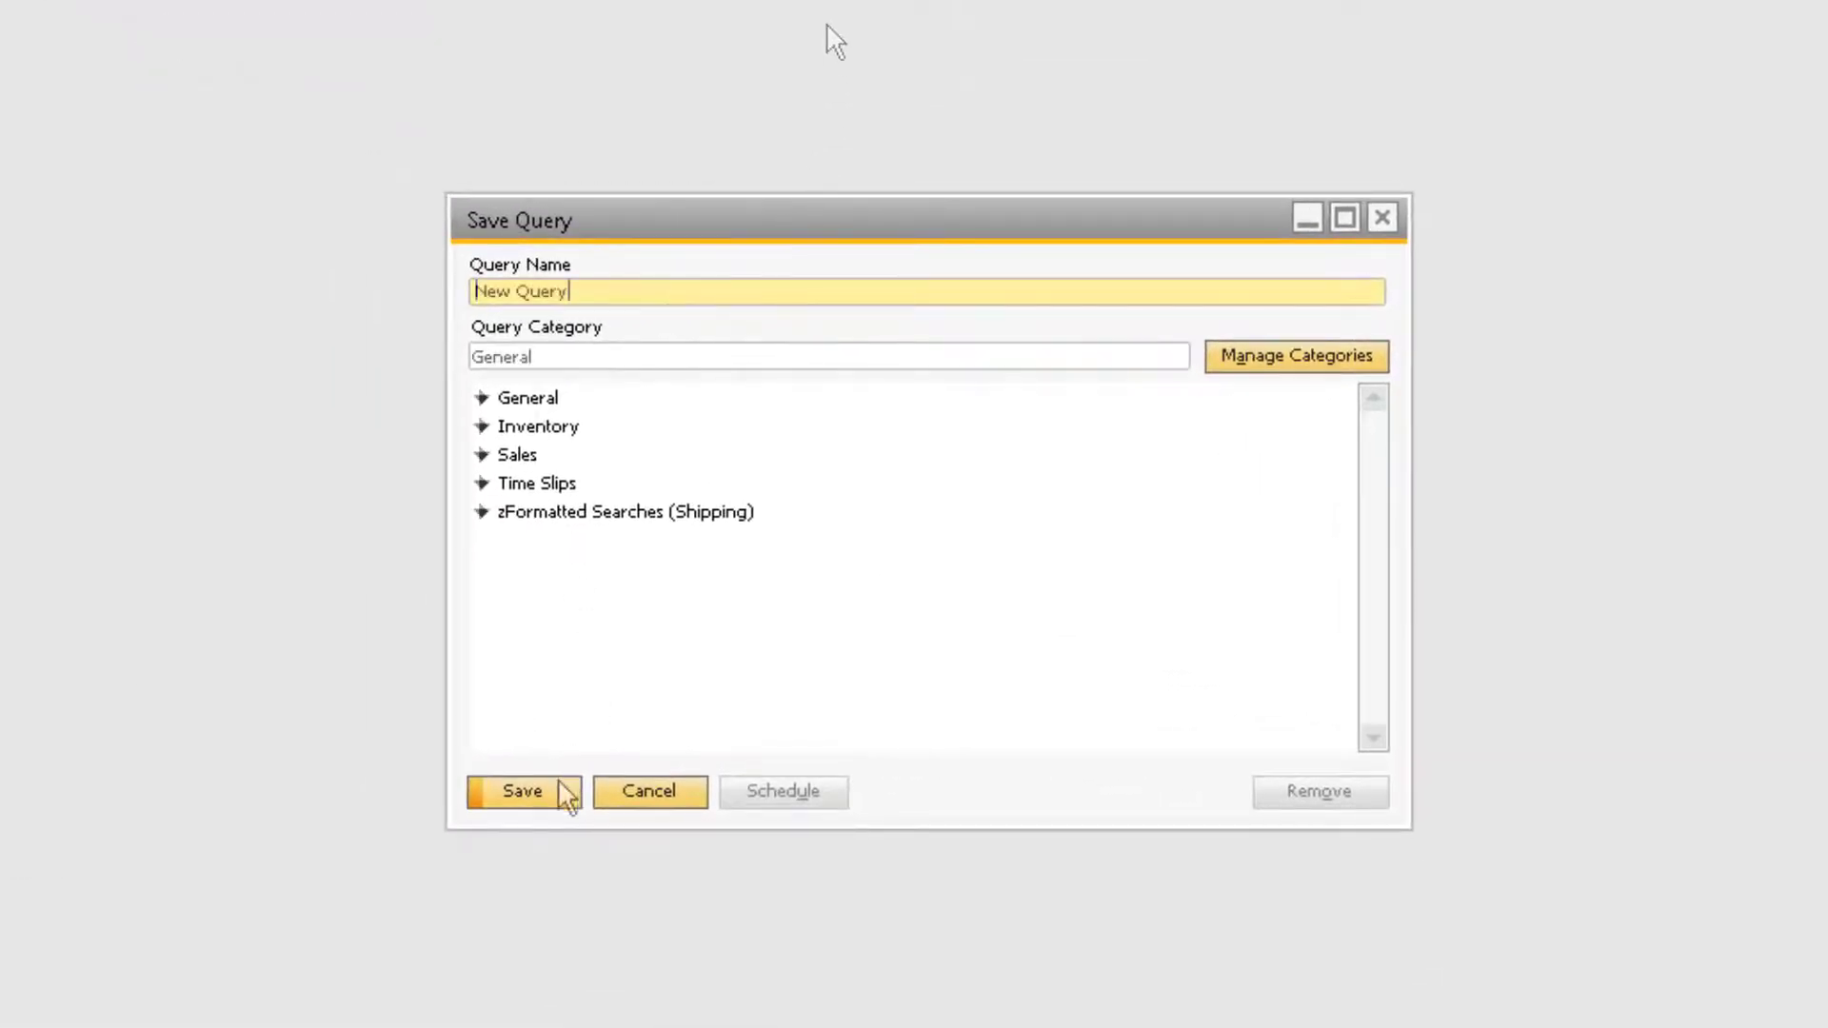
{"action": "left_click", "coordinate": [324, 684]}
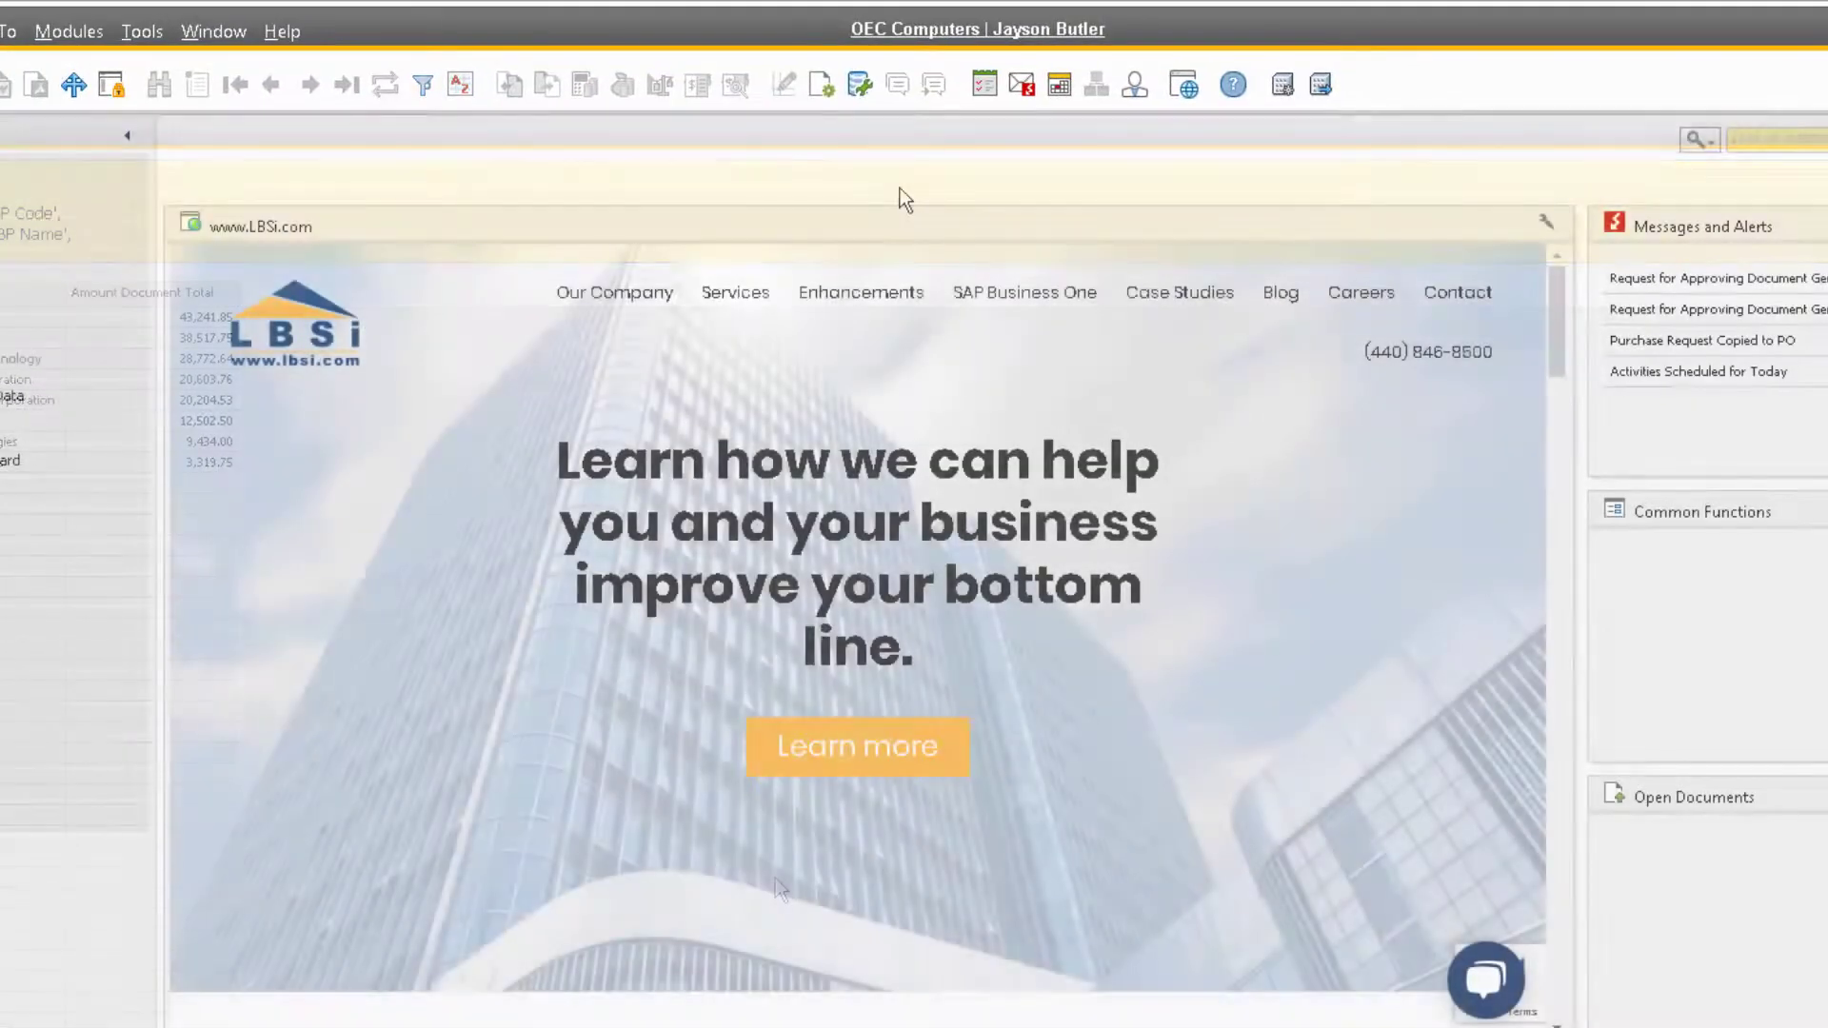
Step: Run New Query from the General category, maximize its results, then open the LBSI contact page
{"action": "left_click", "coordinate": [866, 93]}
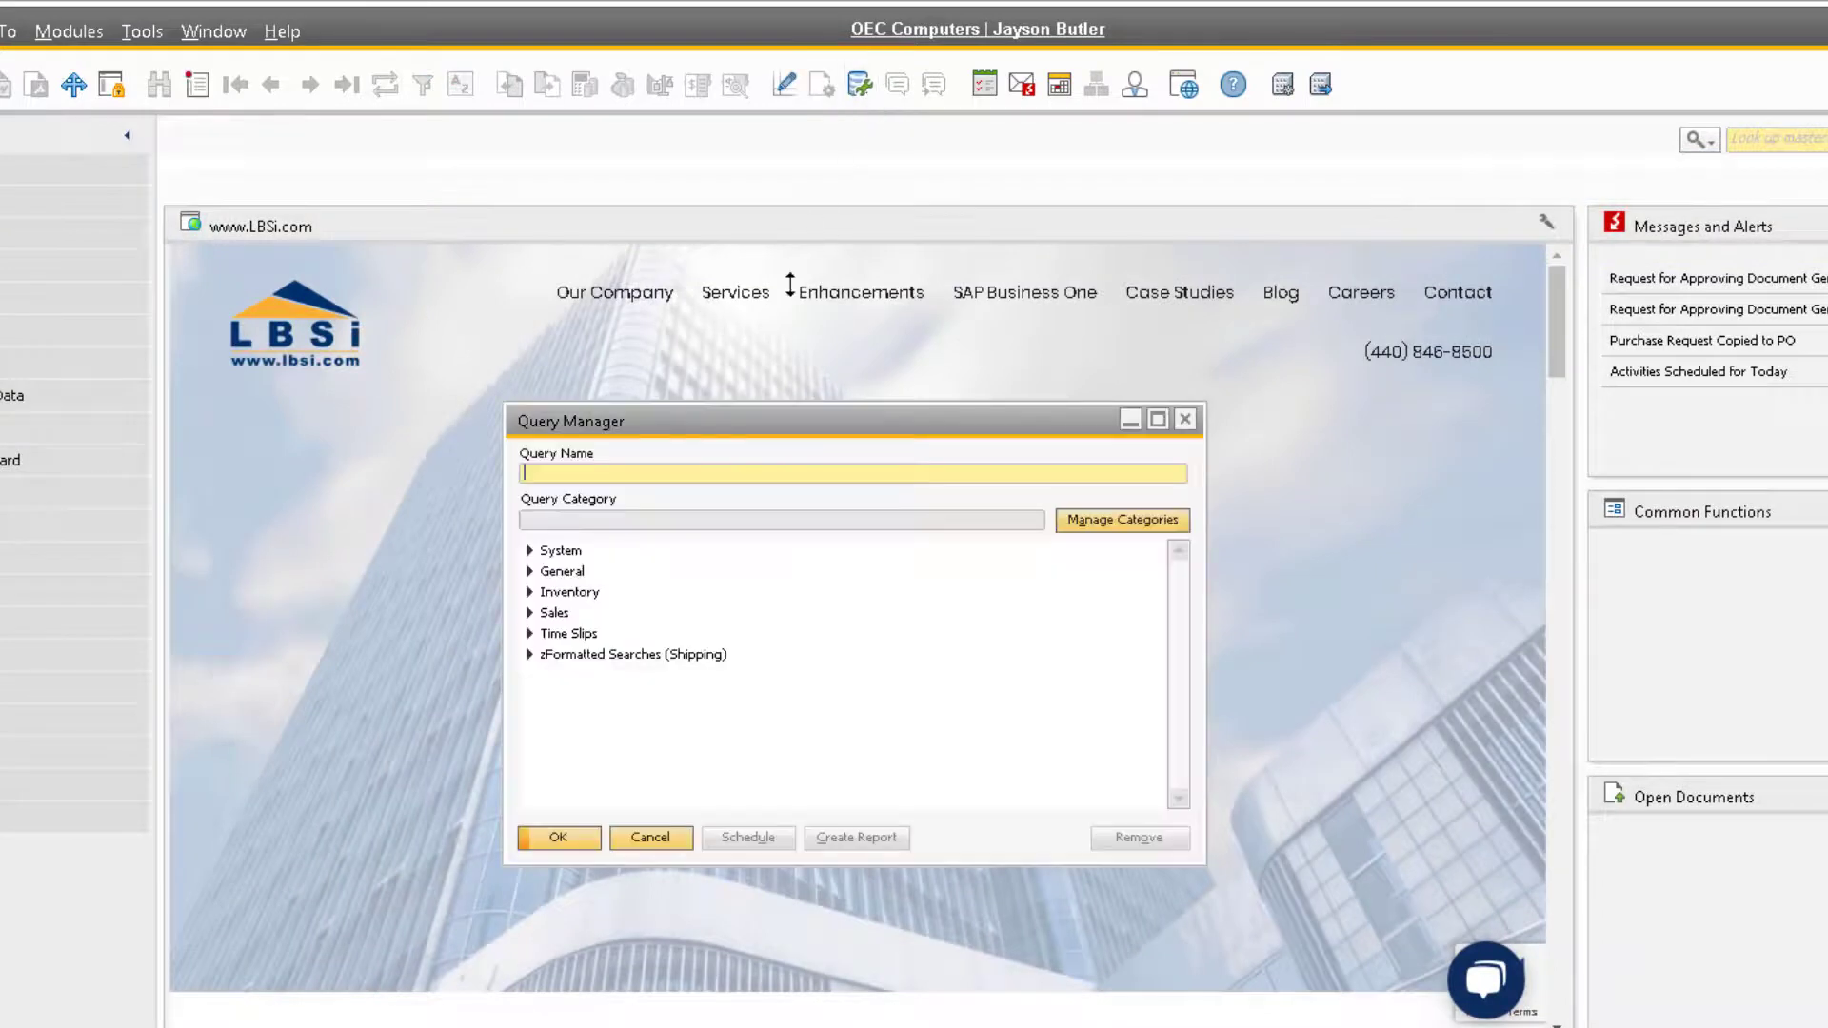
{"action": "left_click", "coordinate": [529, 572]}
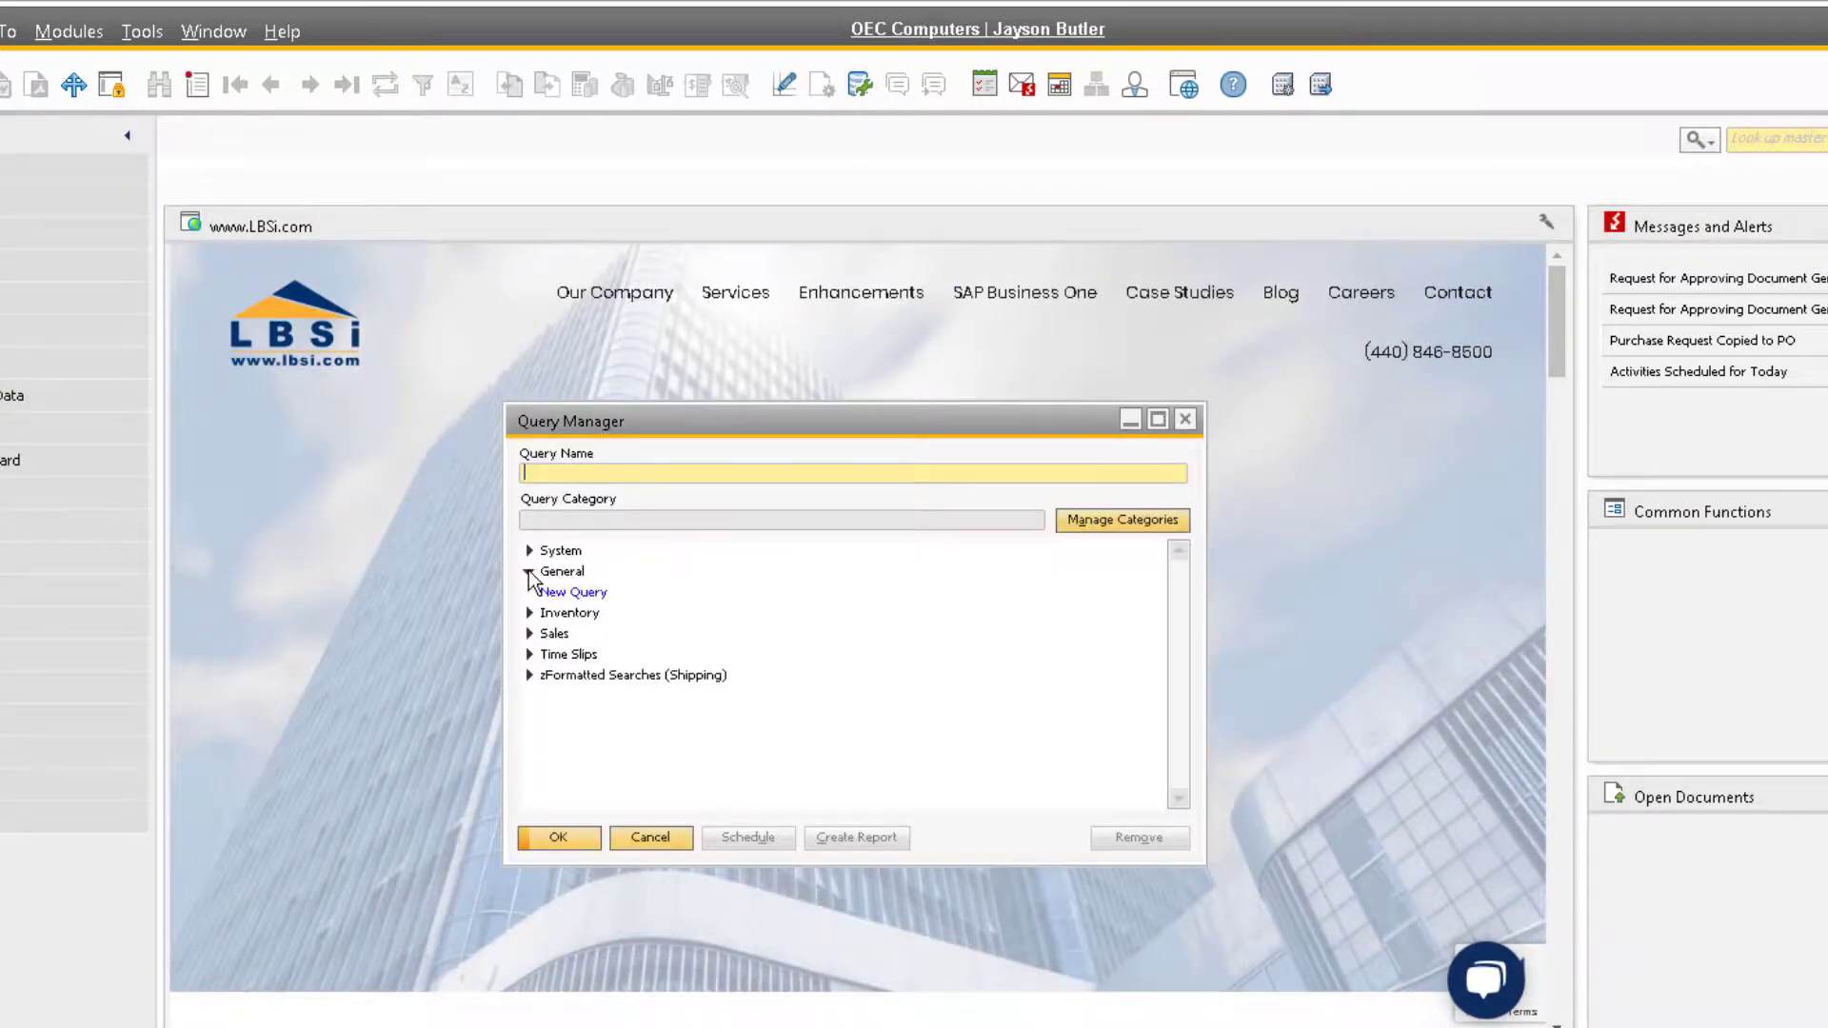
{"action": "double_click", "coordinate": [603, 592]}
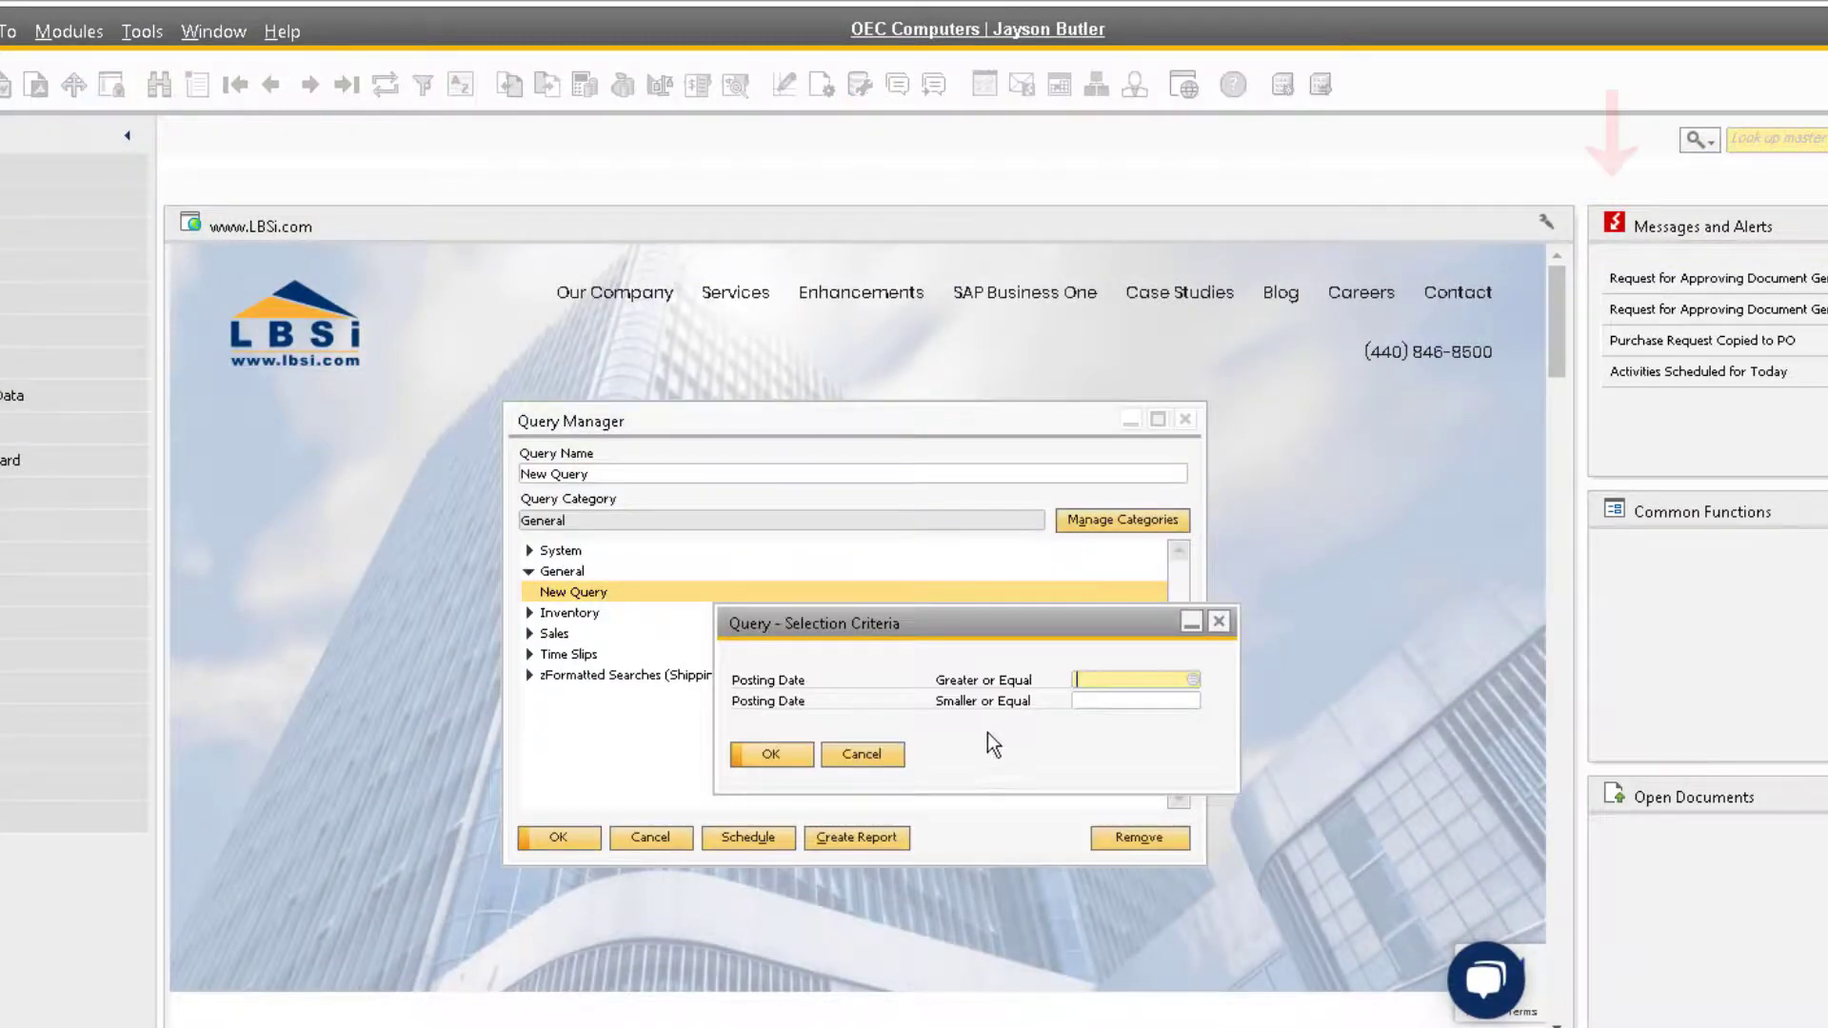
{"action": "left_click", "coordinate": [773, 755]}
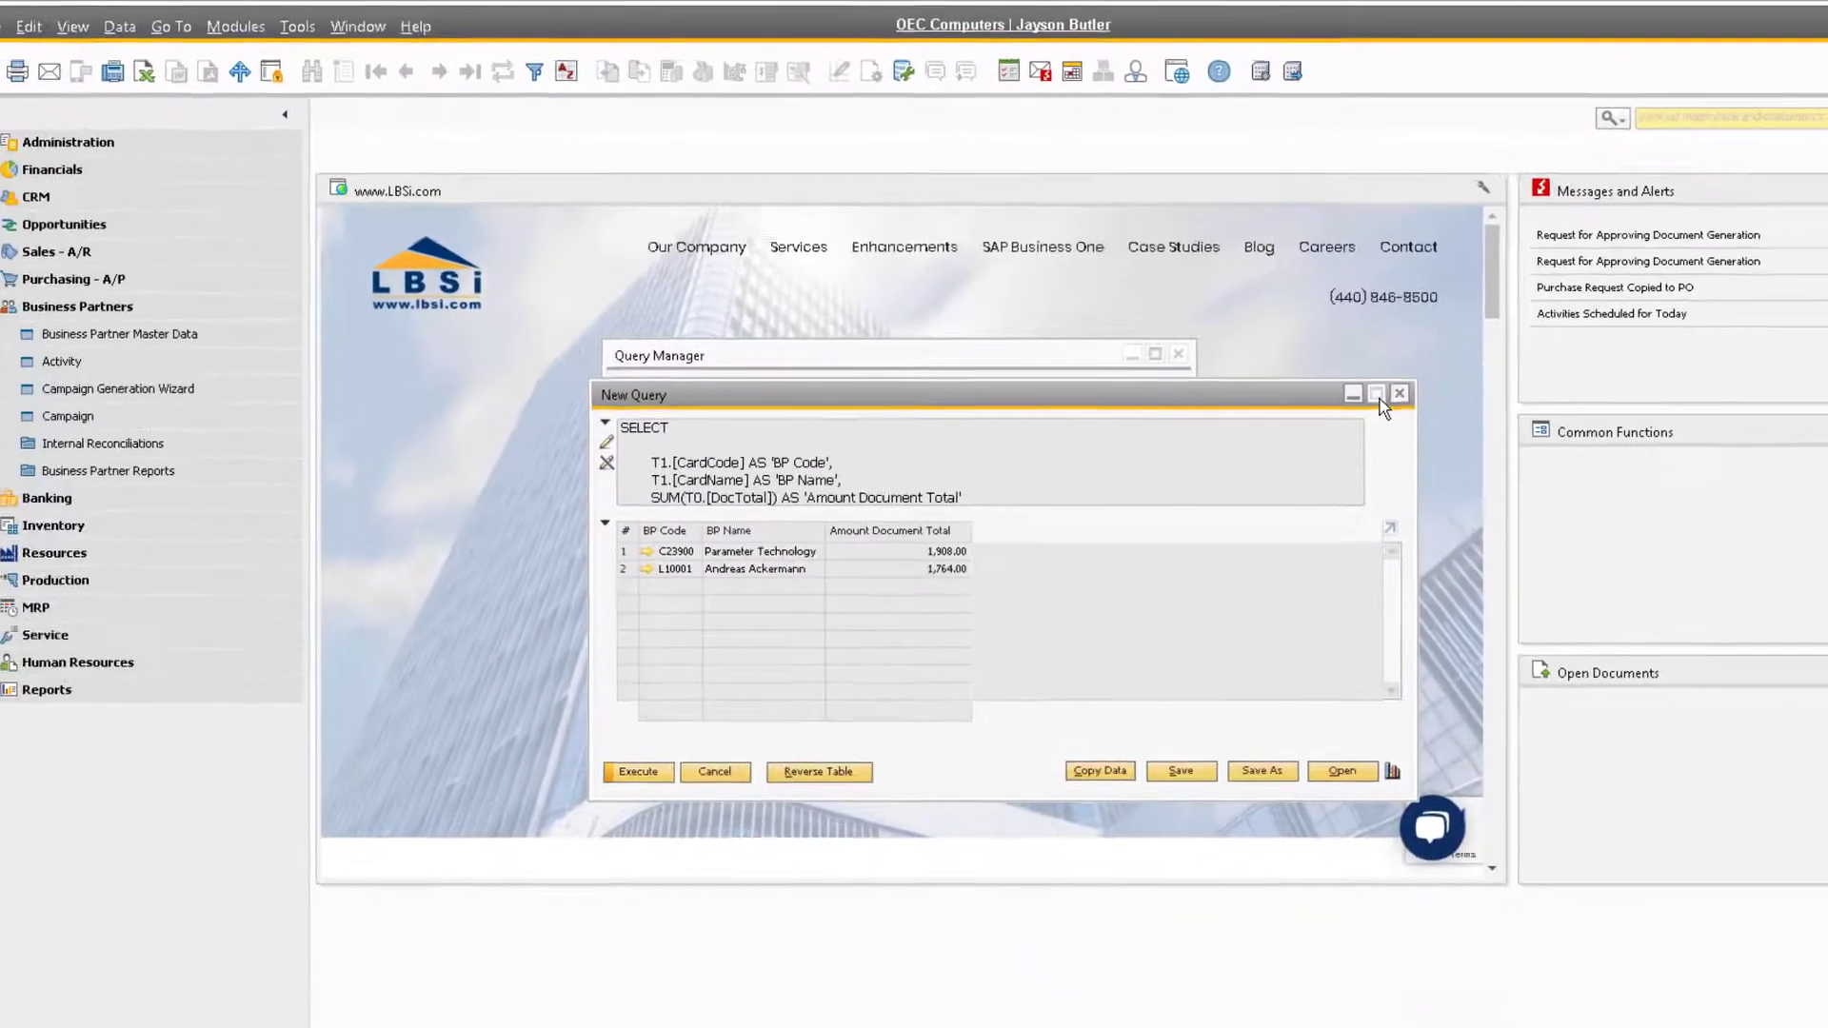
{"action": "left_click", "coordinate": [1377, 393]}
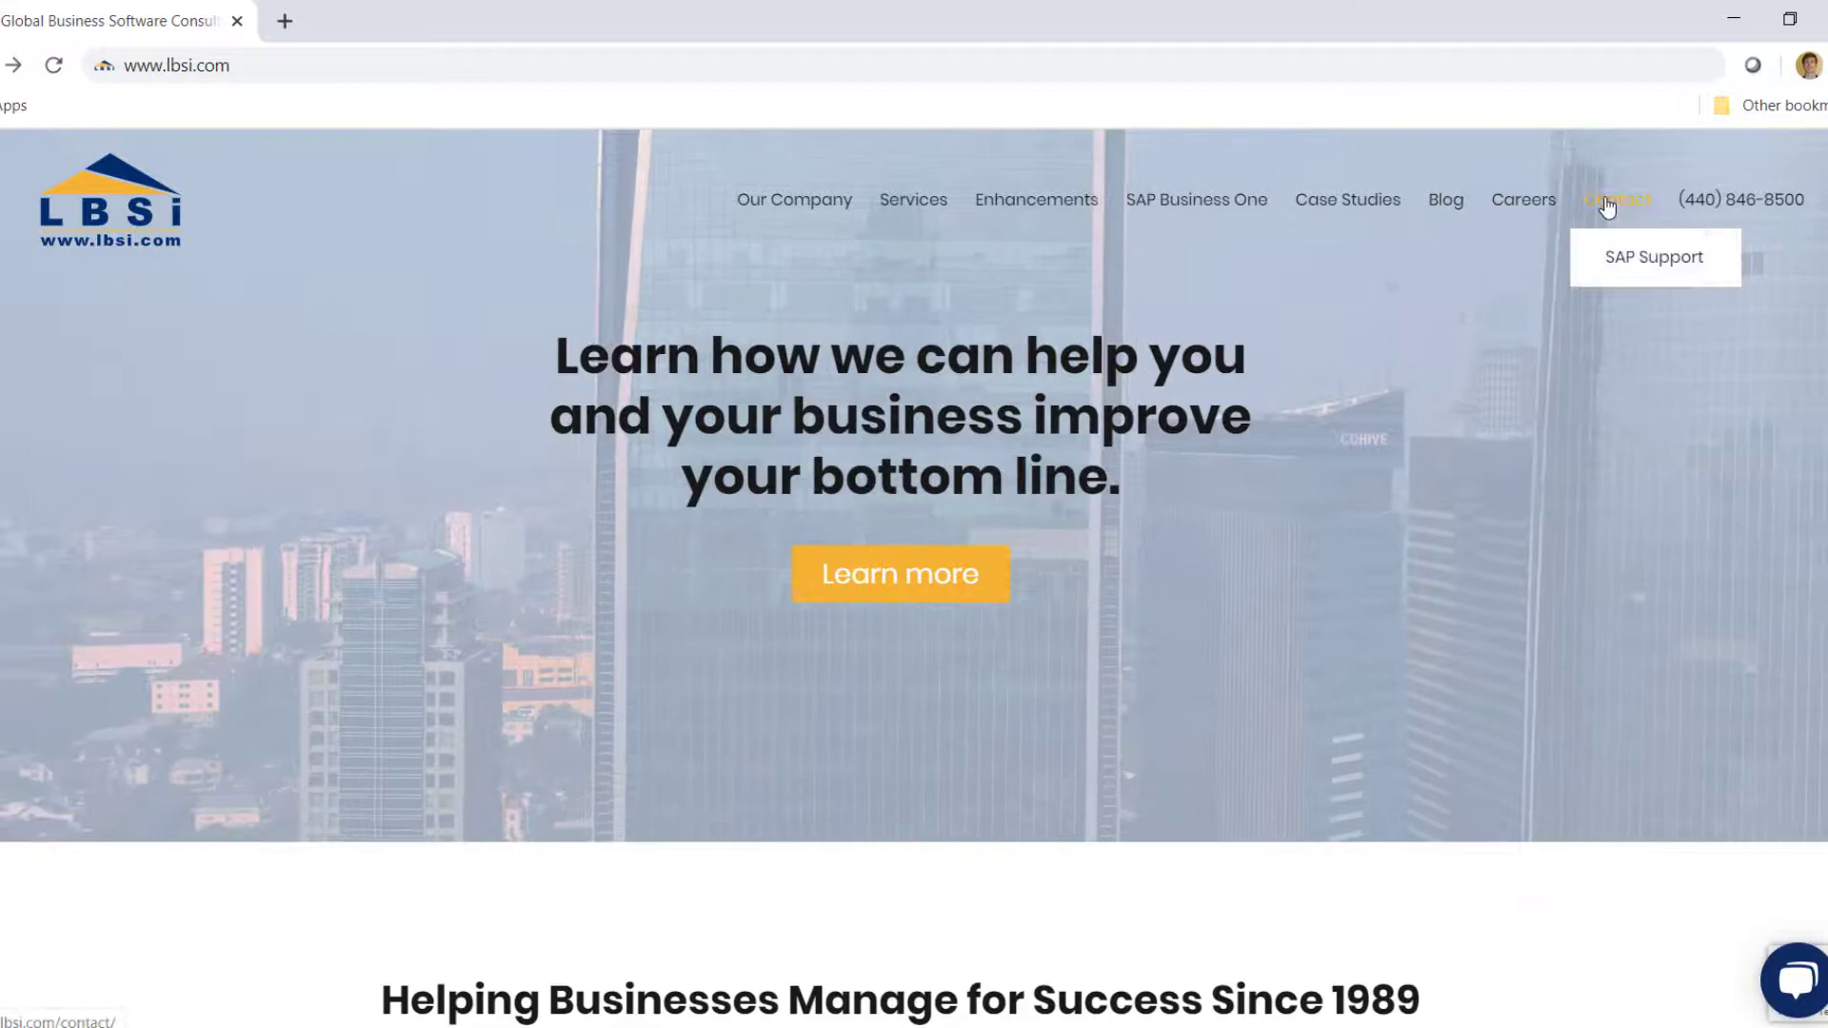
{"action": "left_click", "coordinate": [1607, 204]}
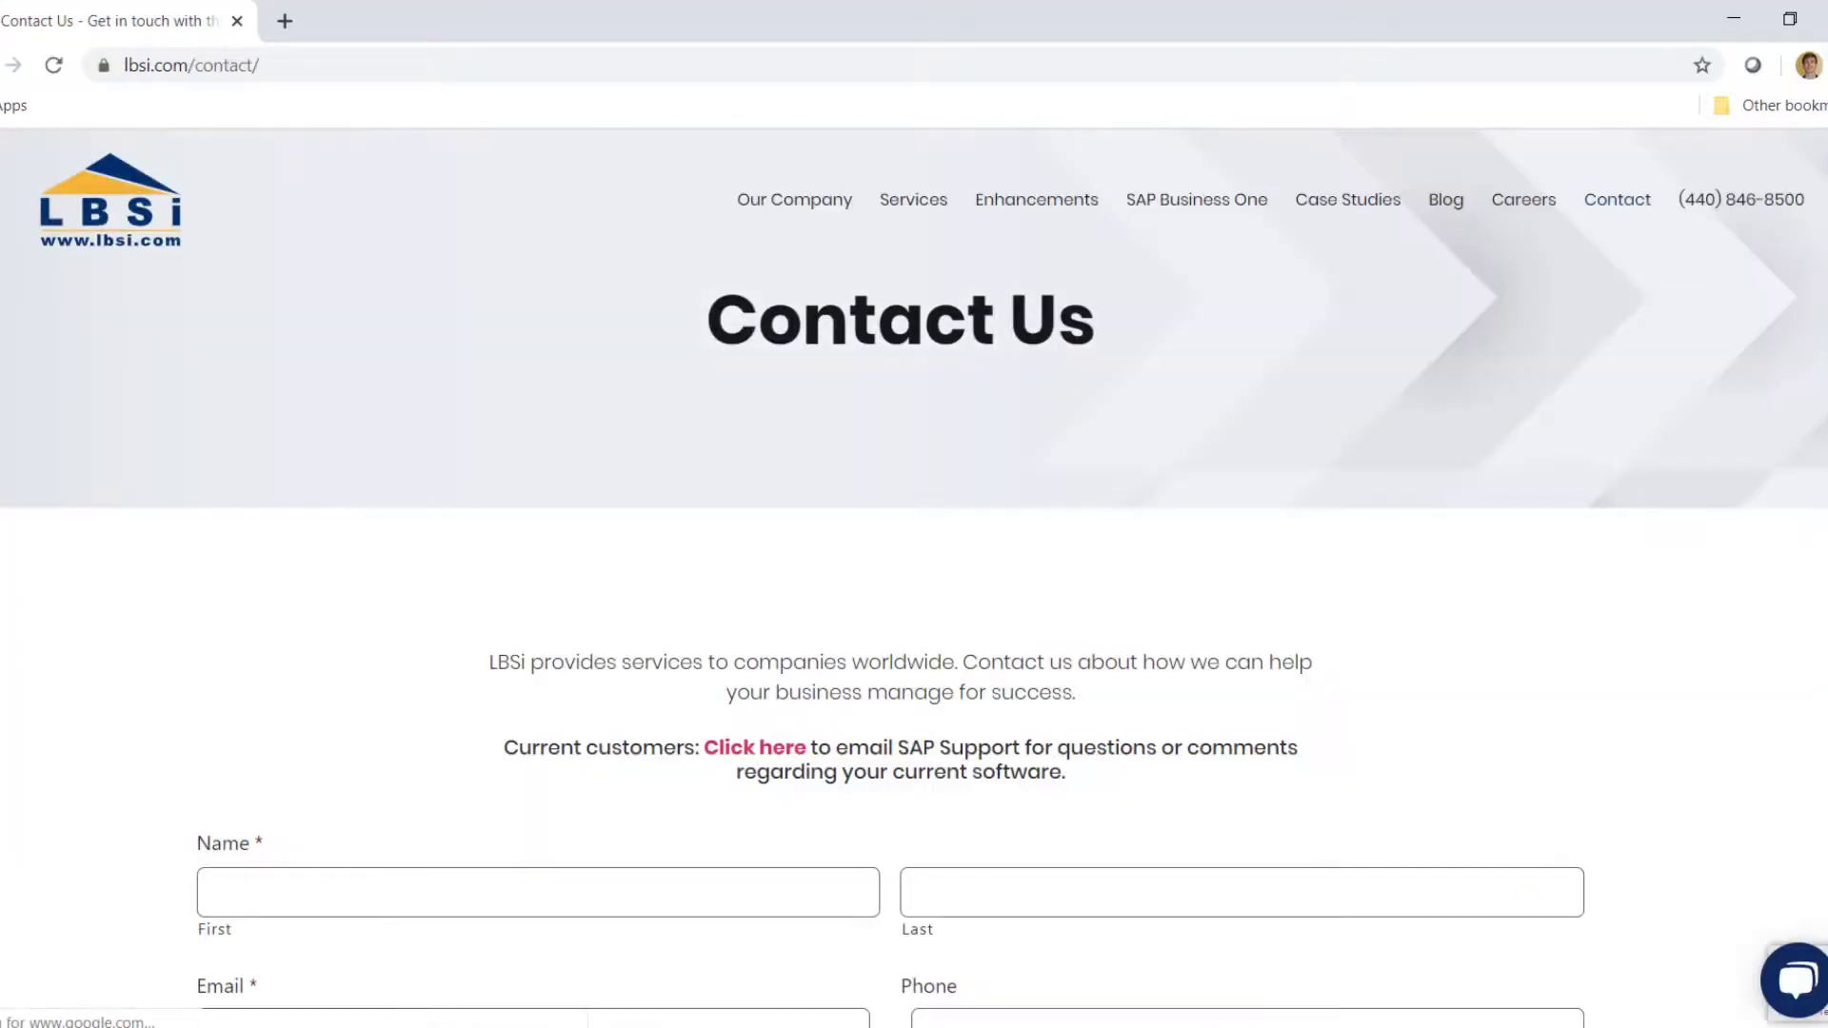
{"action": "scroll", "coordinate": [1653, 294], "scroll_direction": "down", "scroll_amount": 4}
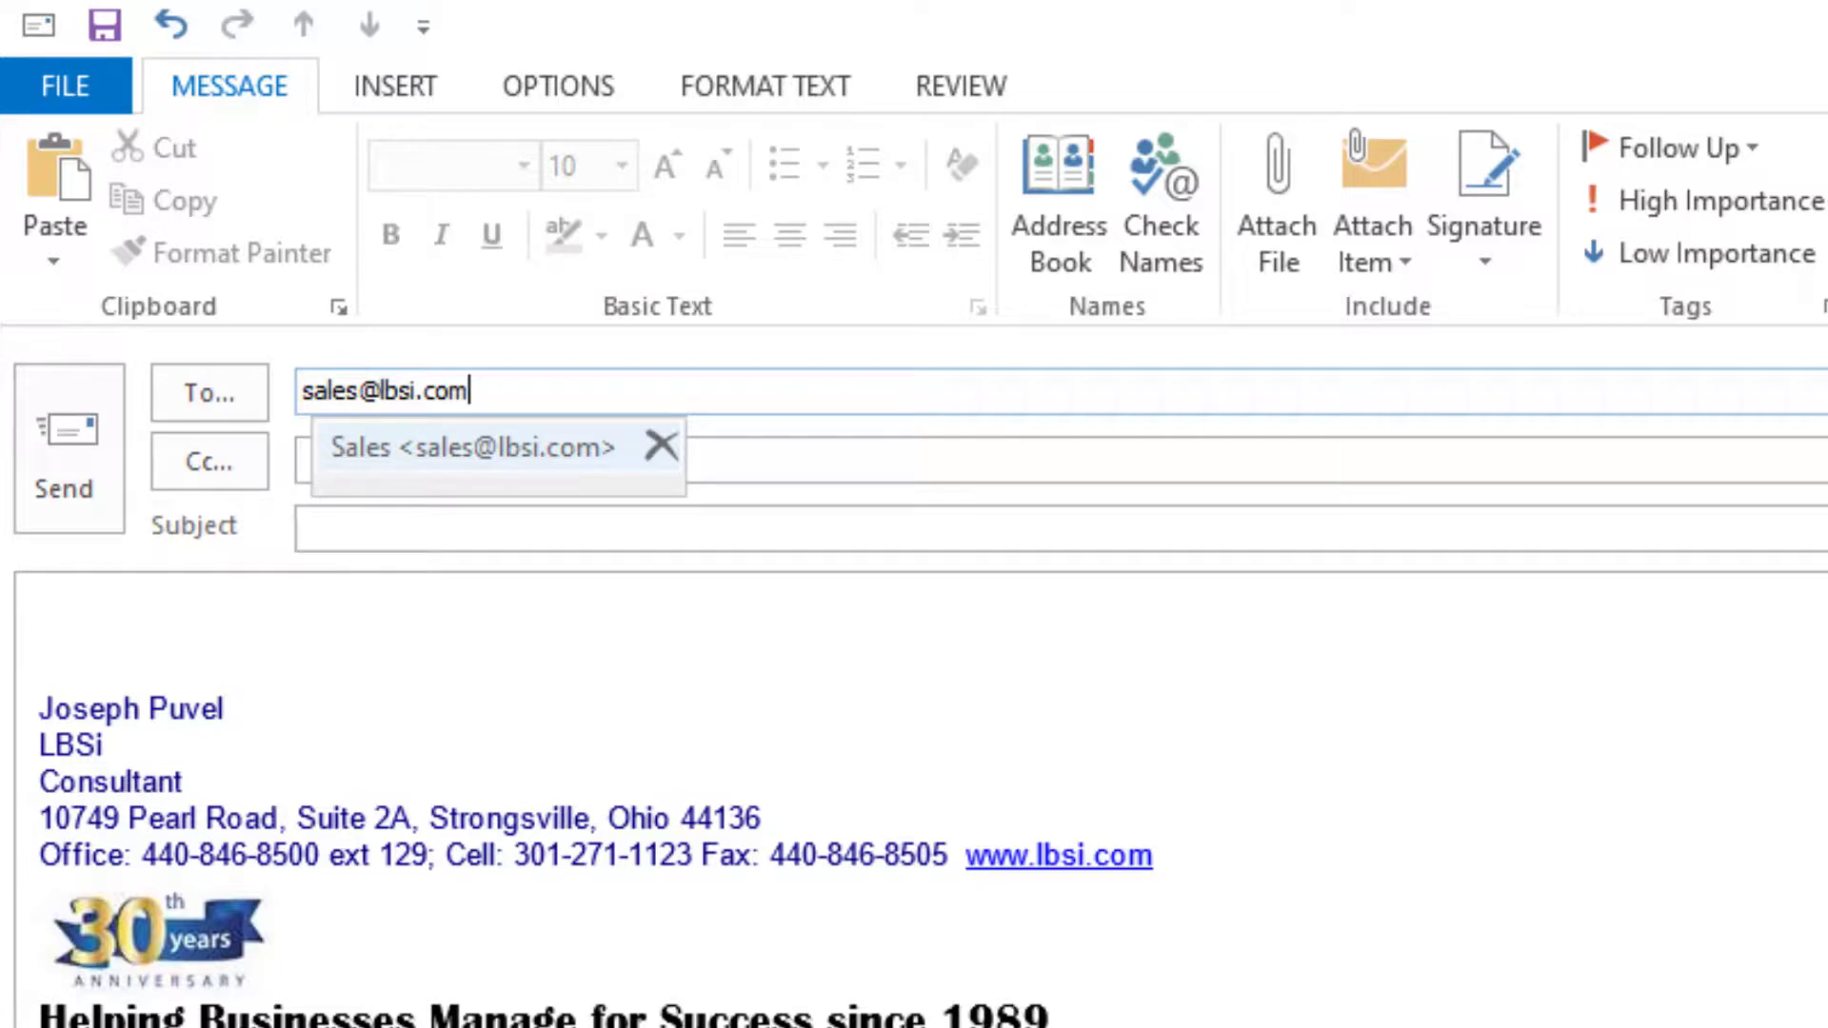
Step: Replace the sales recipient in the To field with the LBSi SAP support e-mail address
{"action": "key", "text": "ctrl+a"}
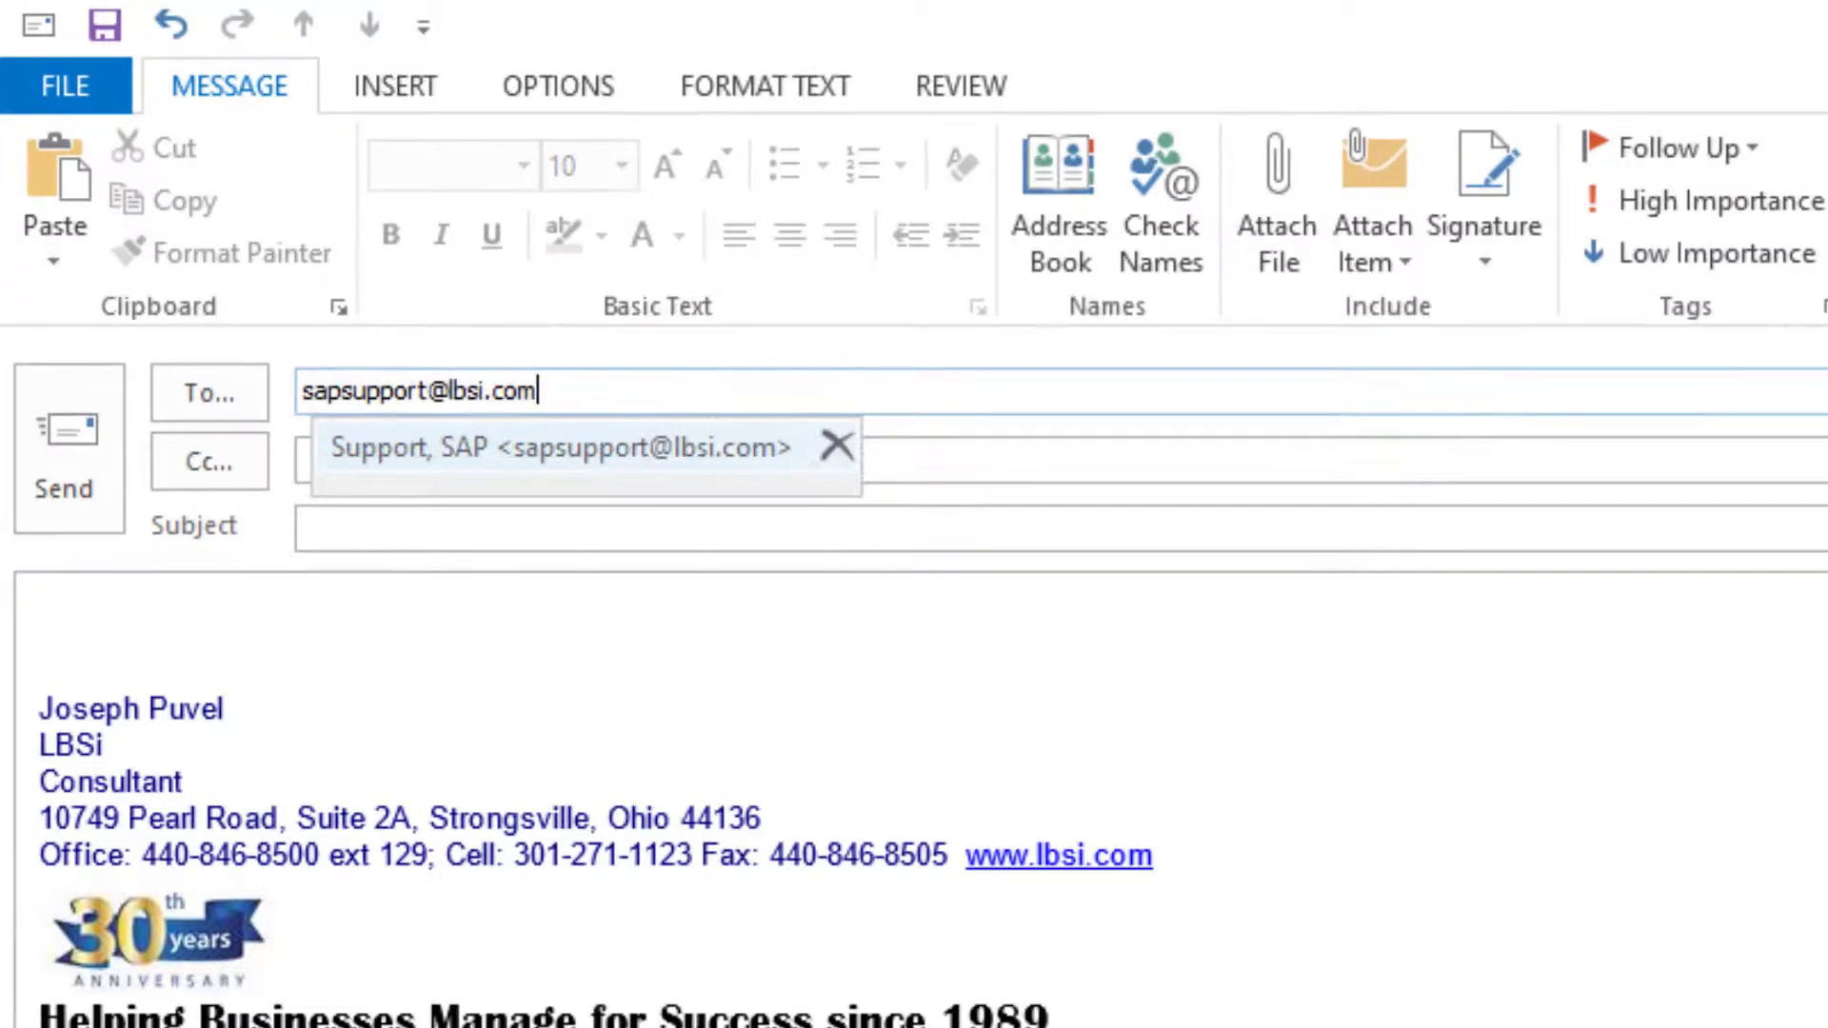